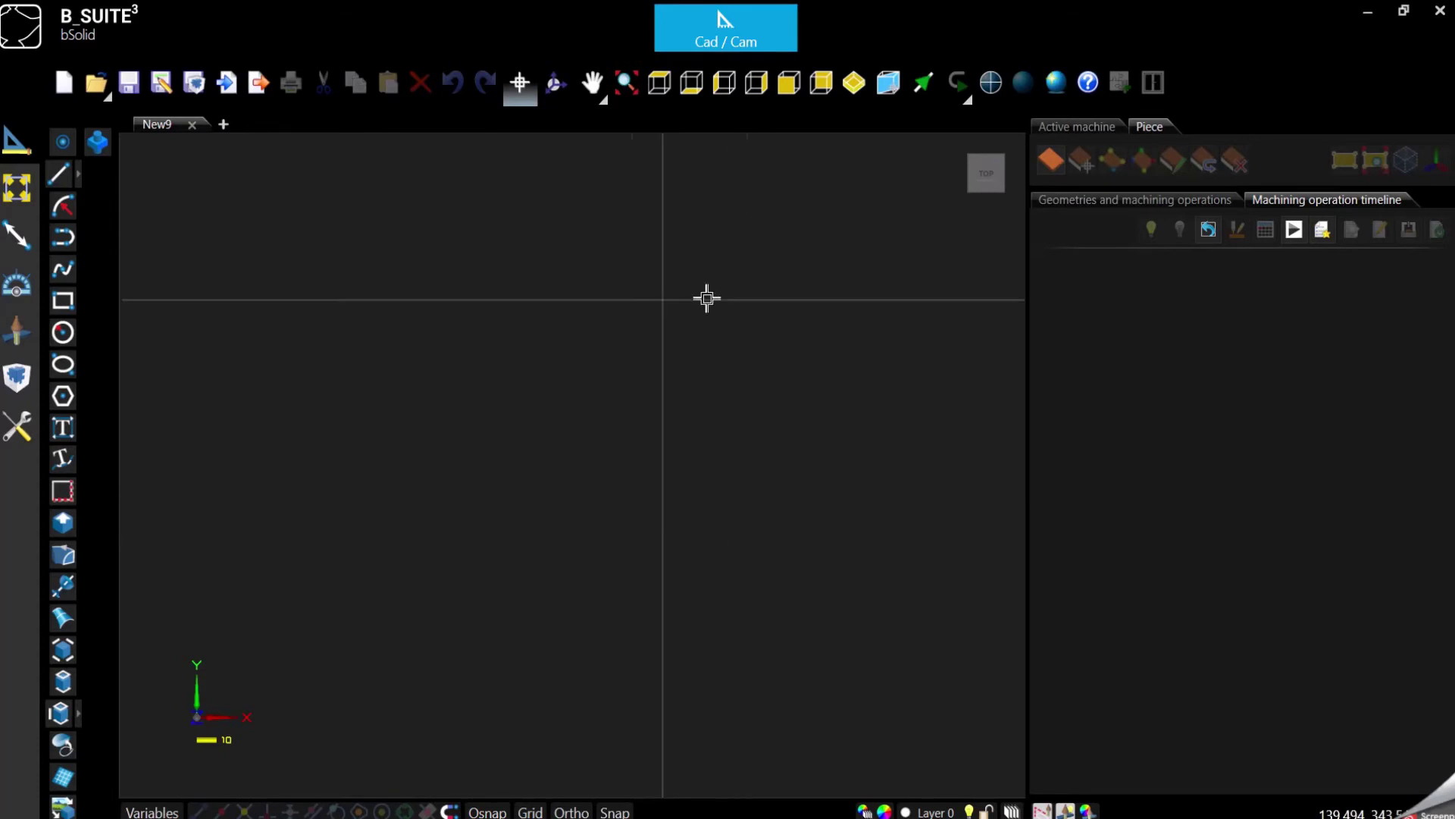
Step: In the tool register, create a milling cutter named 1_2ENDMILL based on the General mill model
left_click(732, 32)
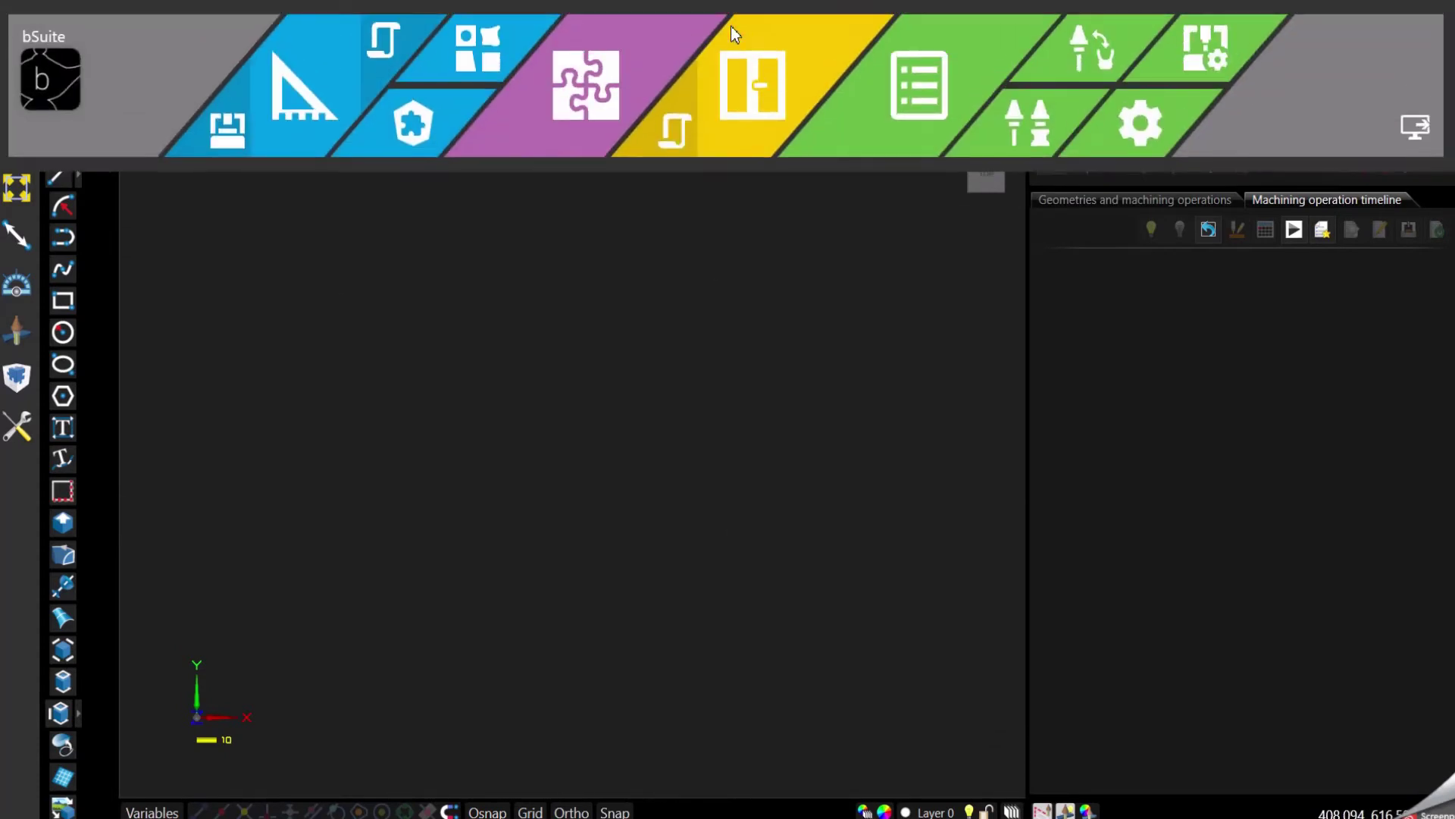
left_click(1041, 136)
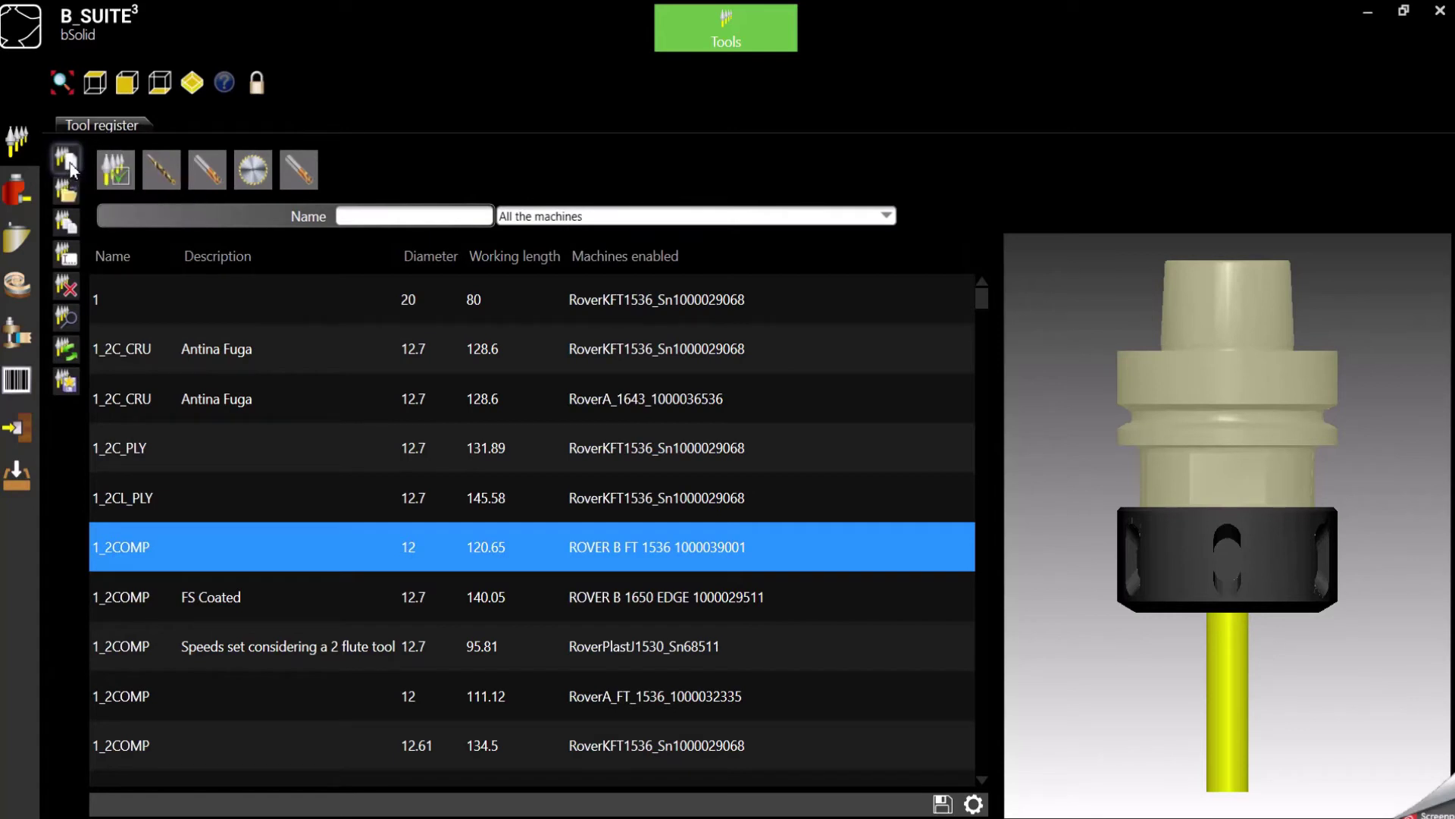
left_click(68, 161)
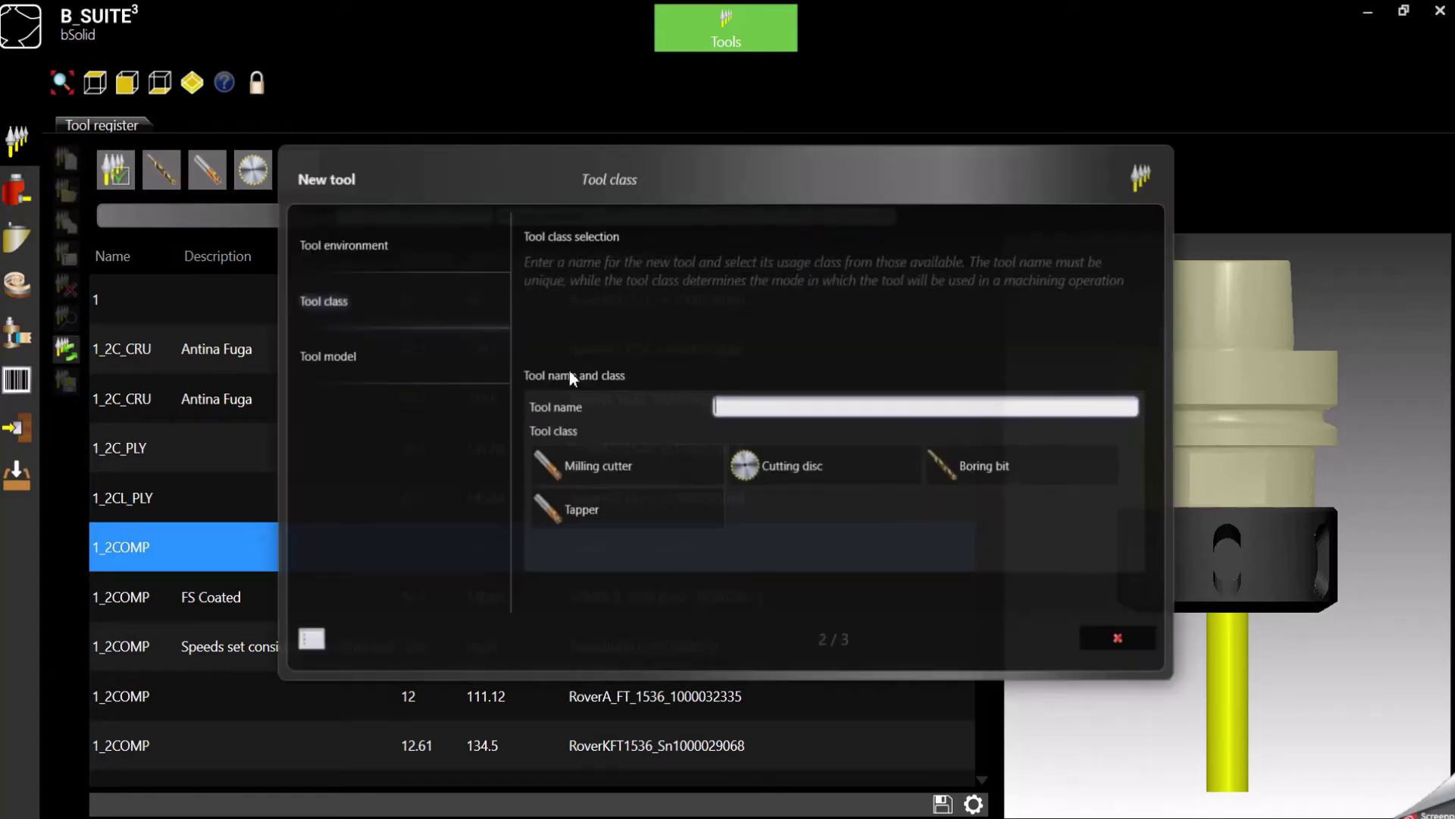
left_click(702, 177)
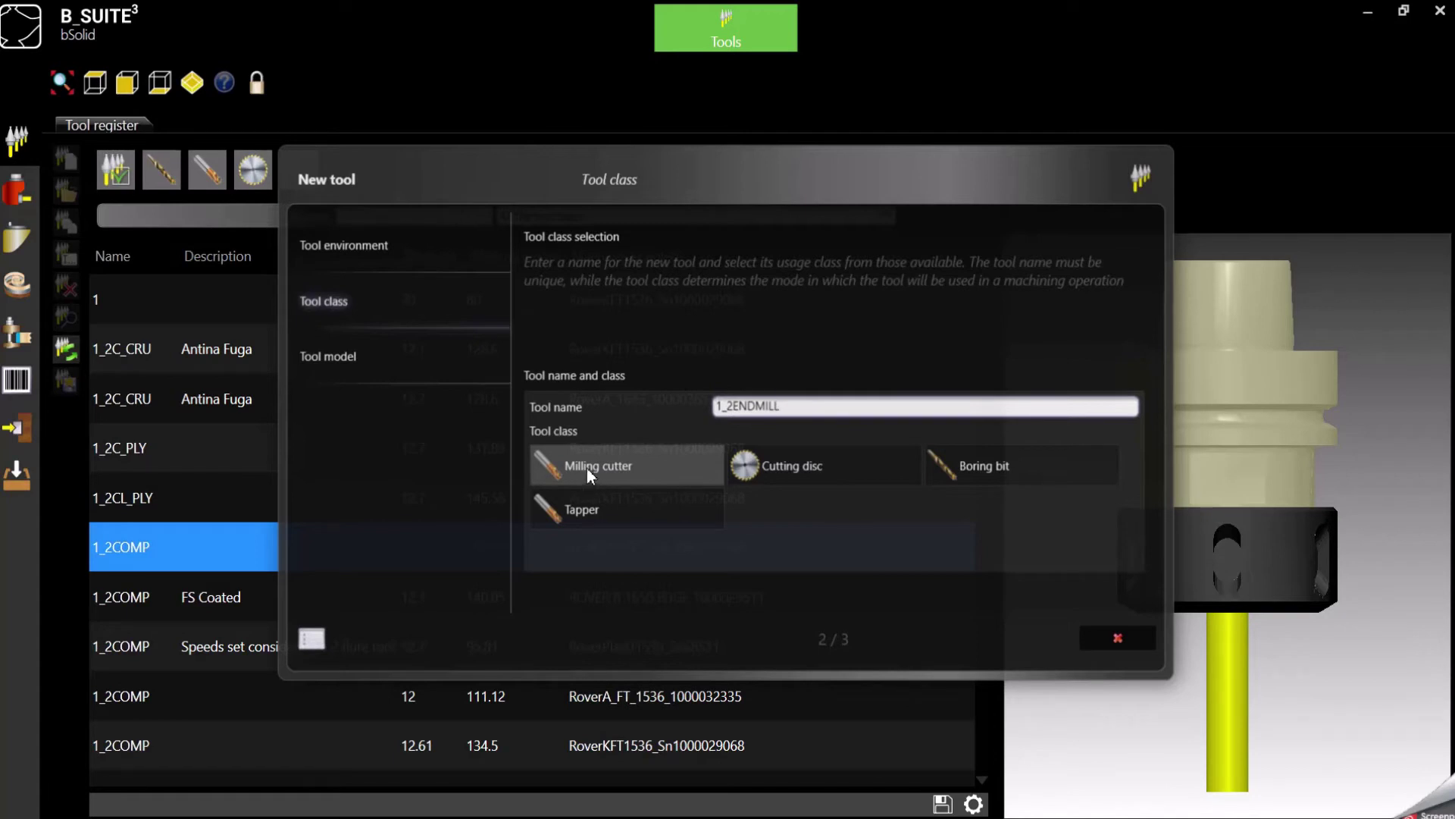
left_click(588, 469)
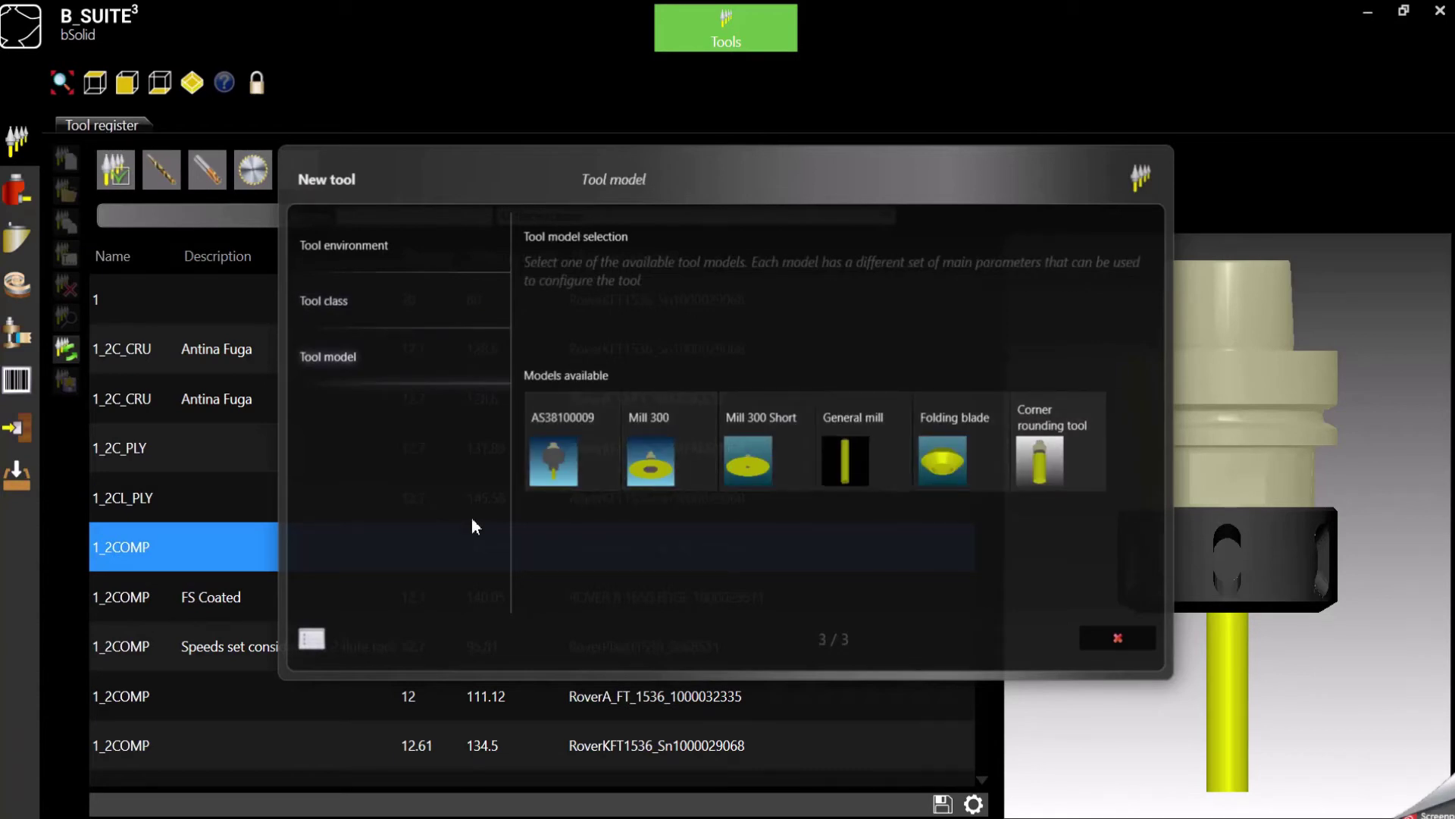
left_click(862, 444)
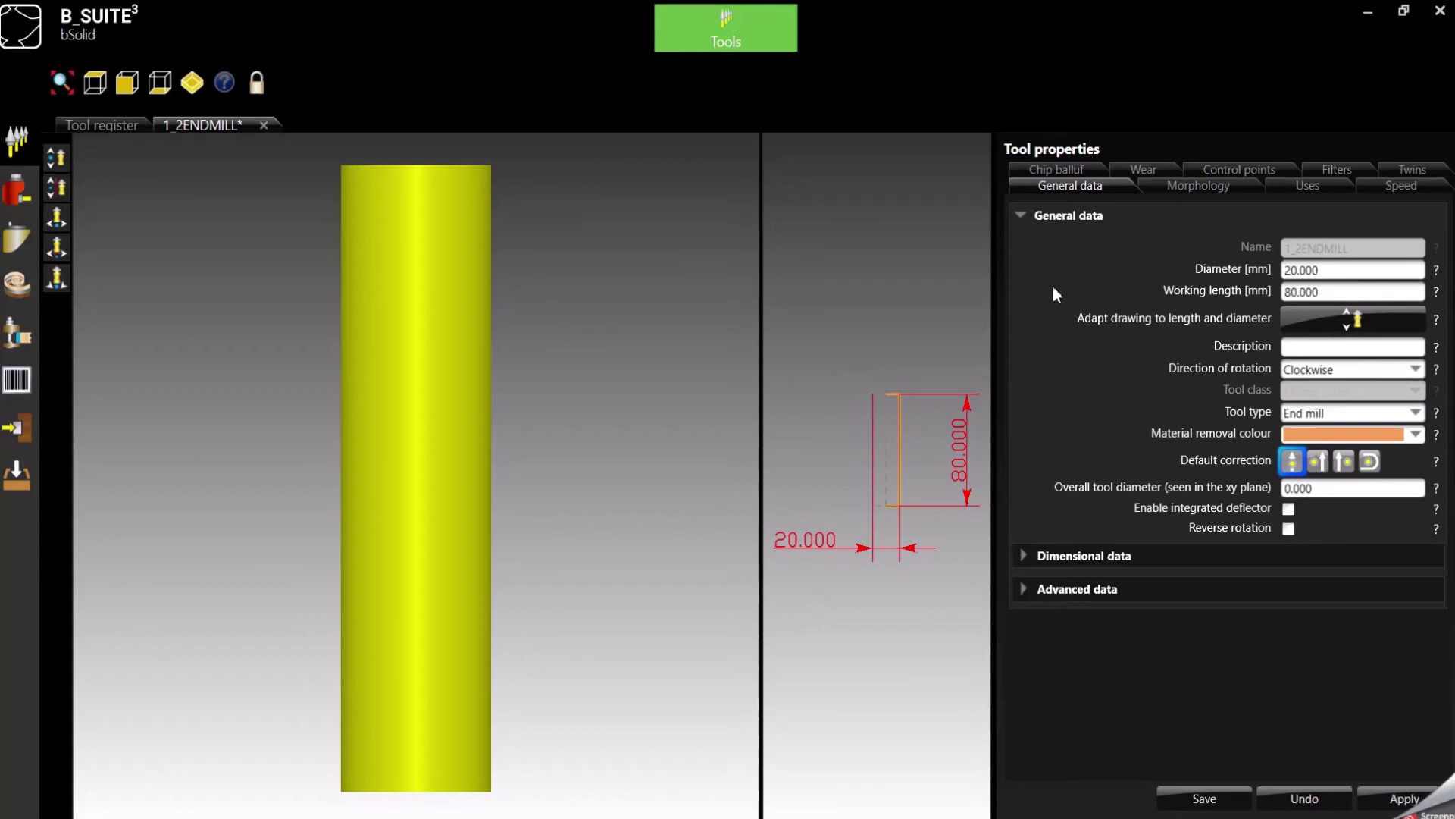
Step: Show the end mill's dimensional data, and open its morphology settings
left_click(1023, 558)
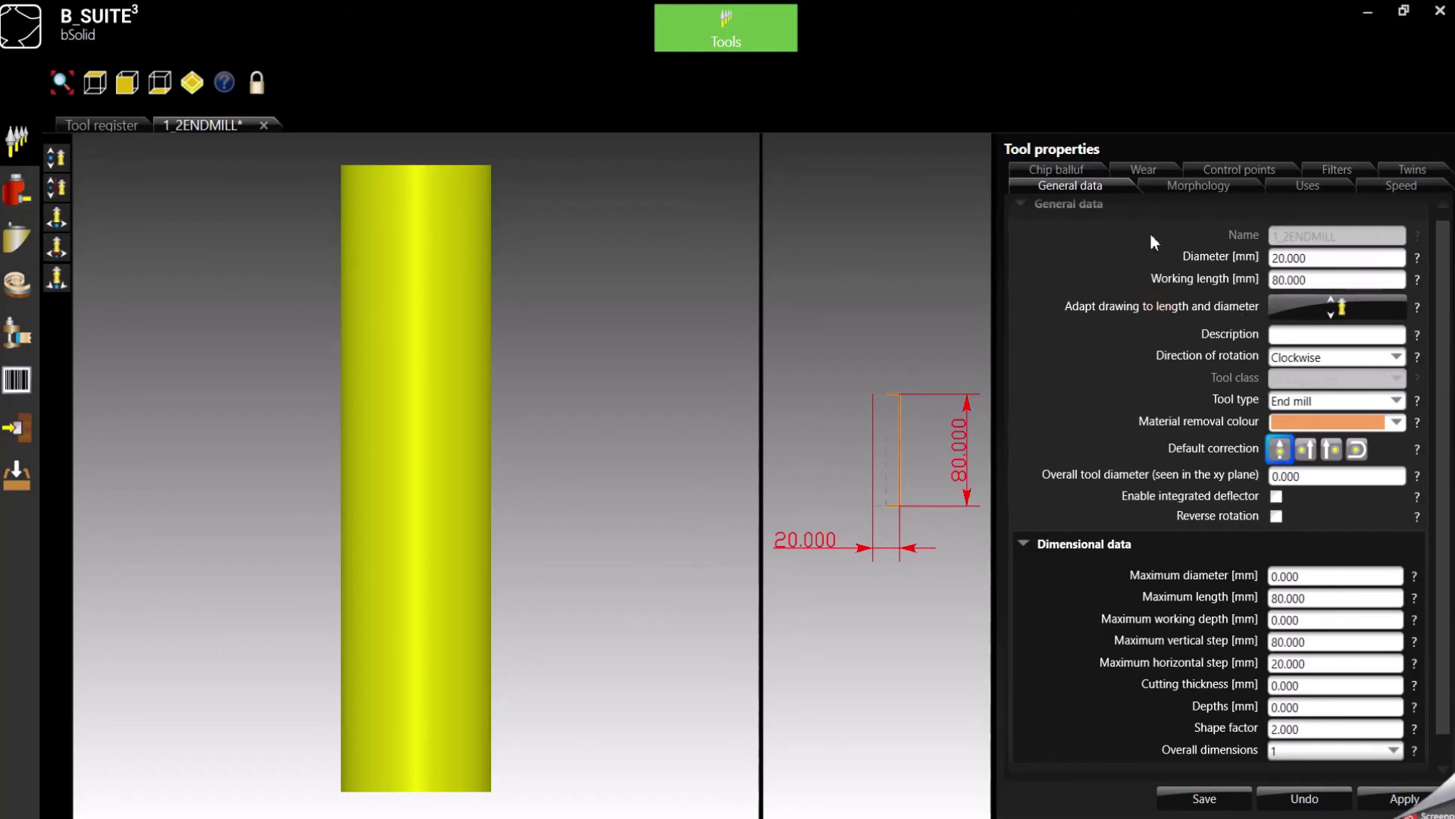
left_click(1201, 189)
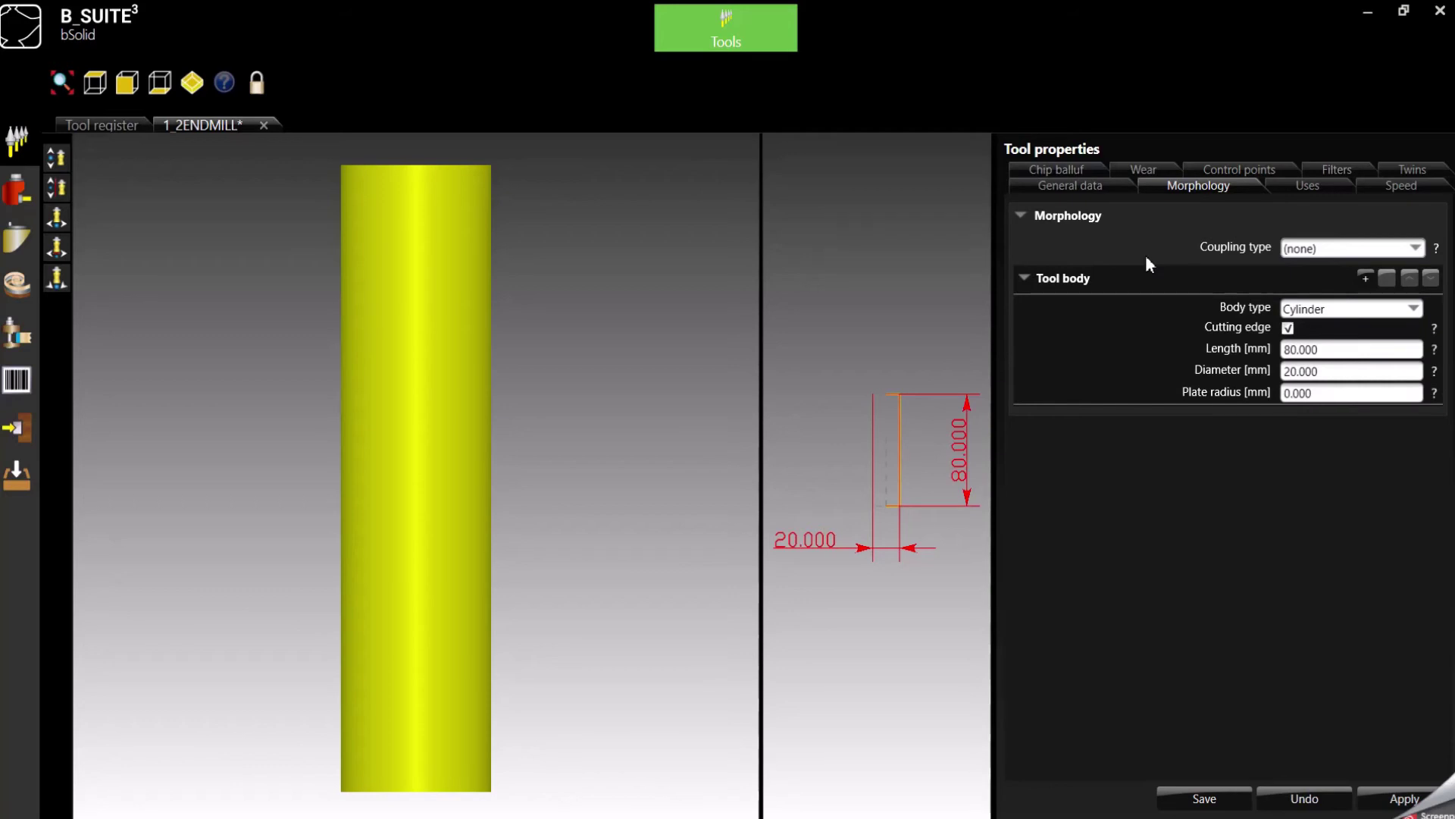
Step: Try the coupling types HSK_F63_AER41, HSK_F63_AER55, HSK_F63_ERC32_G and HSK_F63_ERC40 on the end mill
left_click(1318, 248)
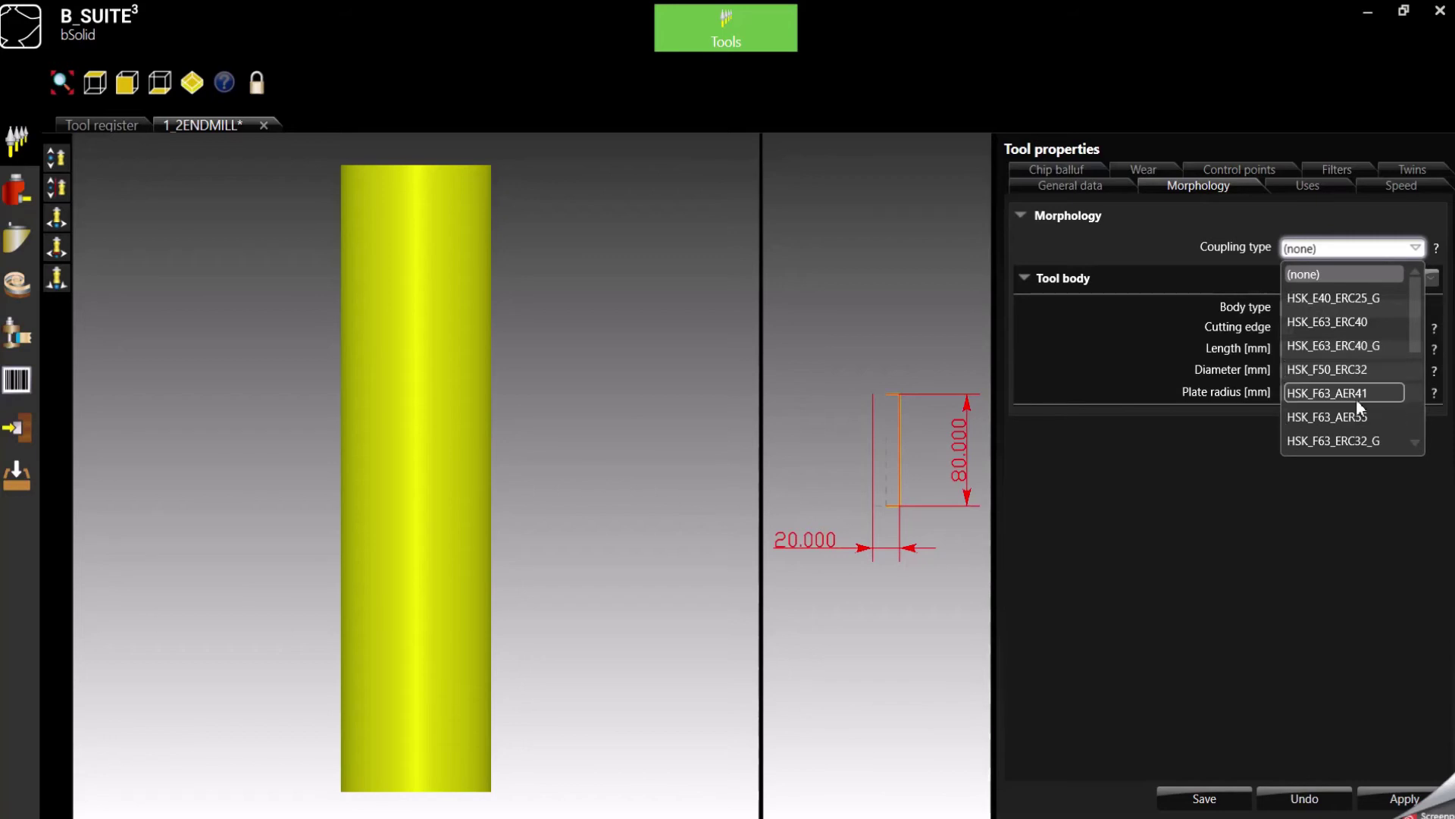
scroll(1356, 400, "down", 1)
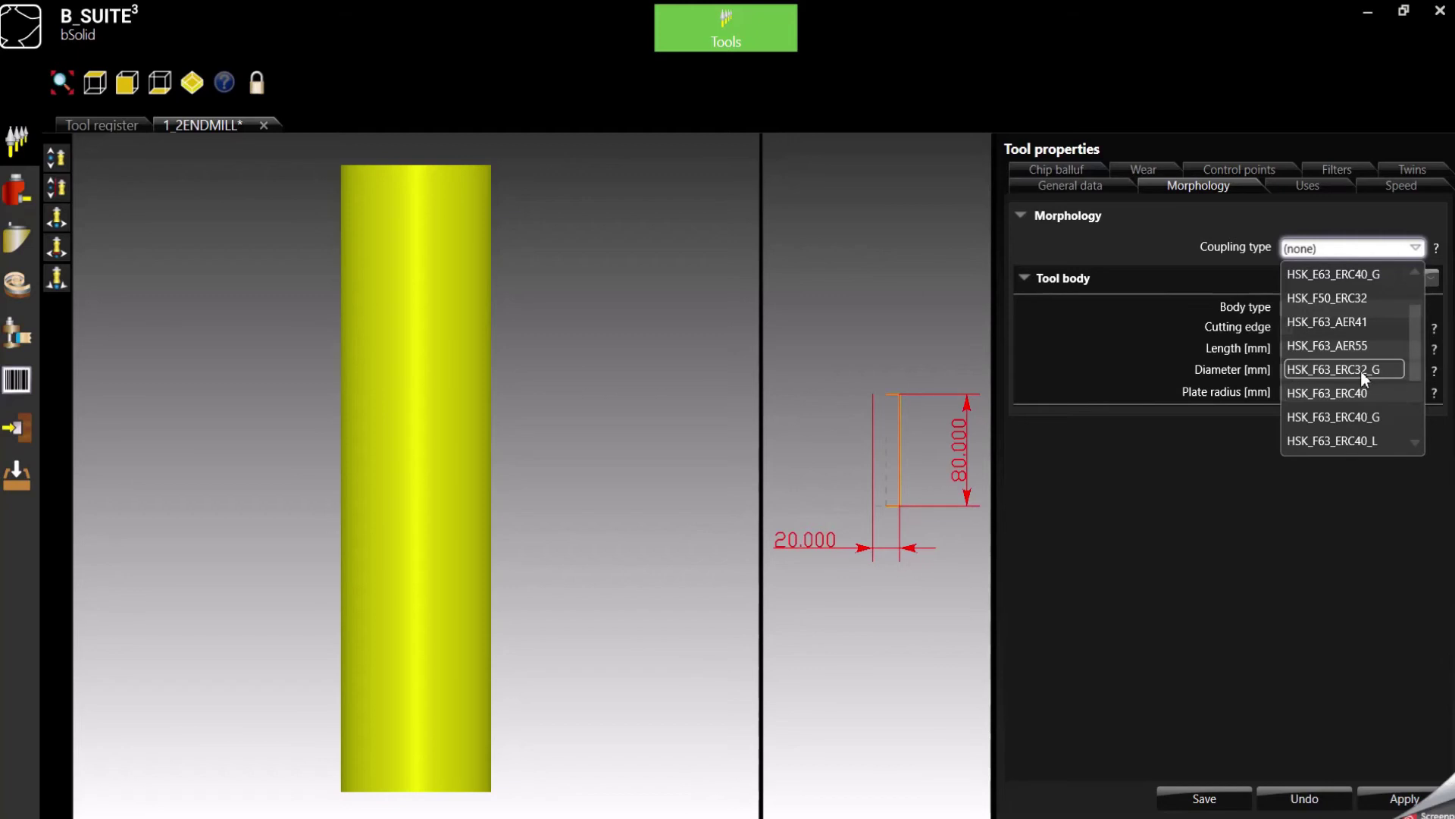
left_click(1346, 323)
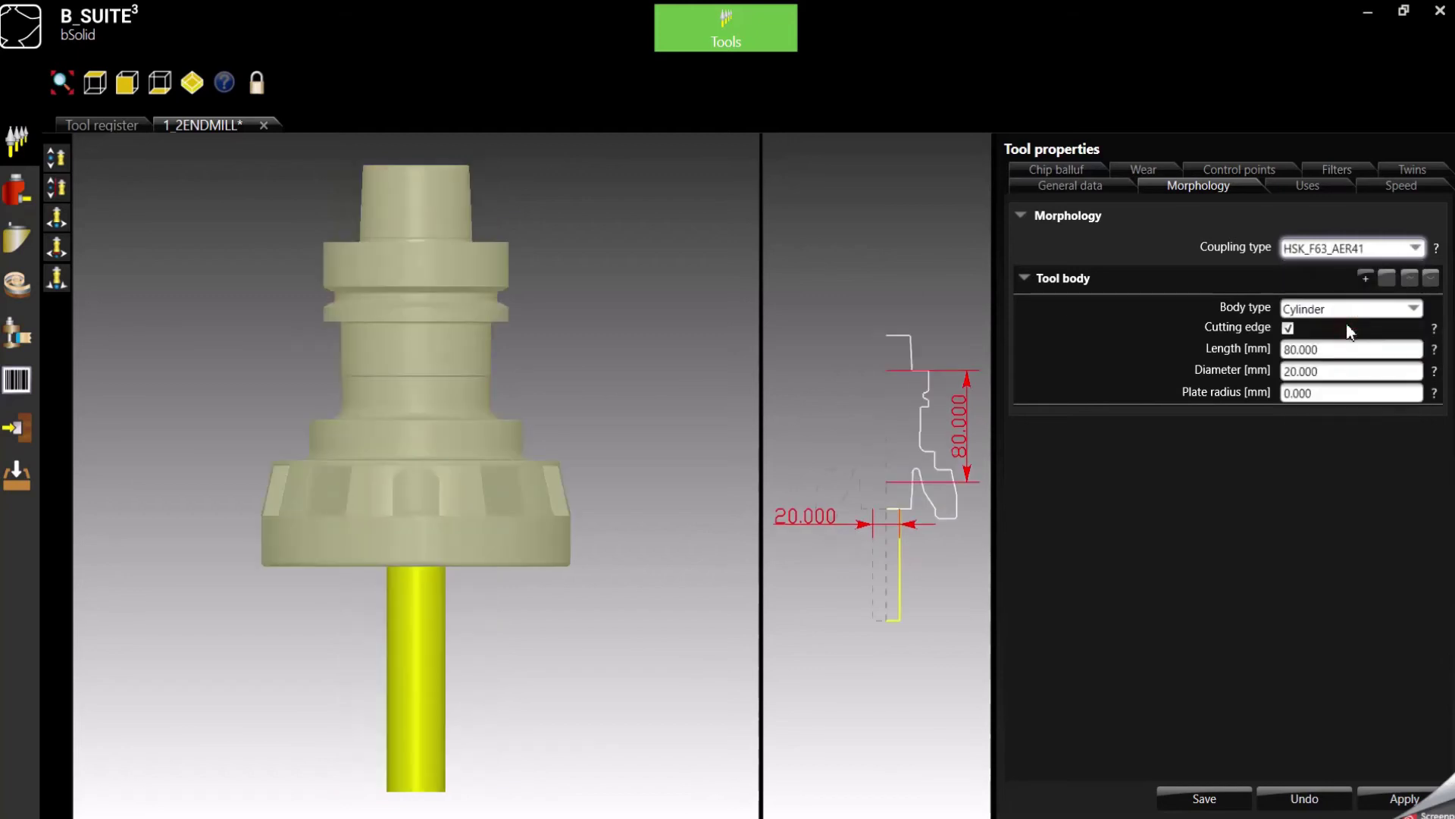
left_click(1327, 249)
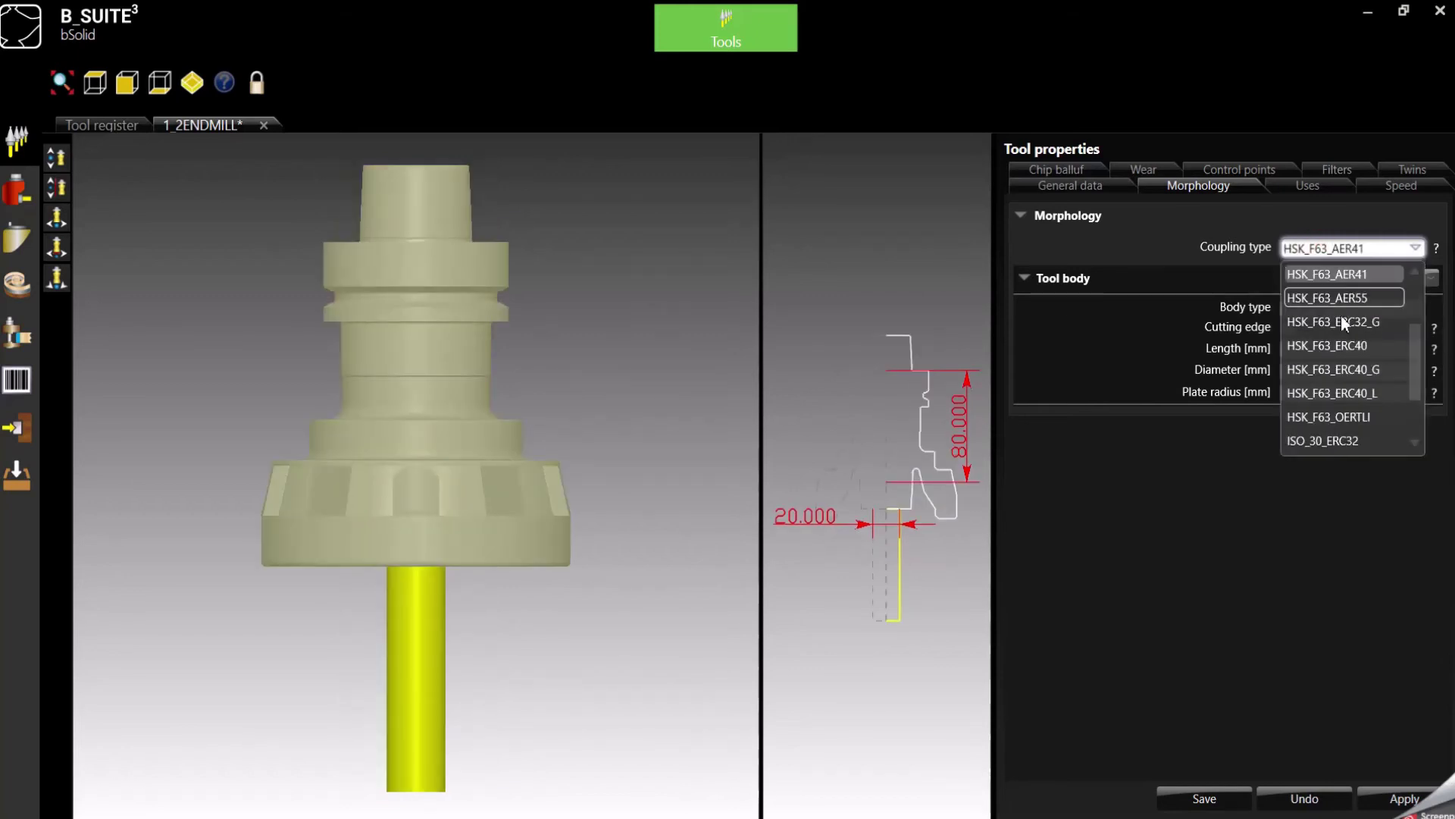
left_click(1344, 301)
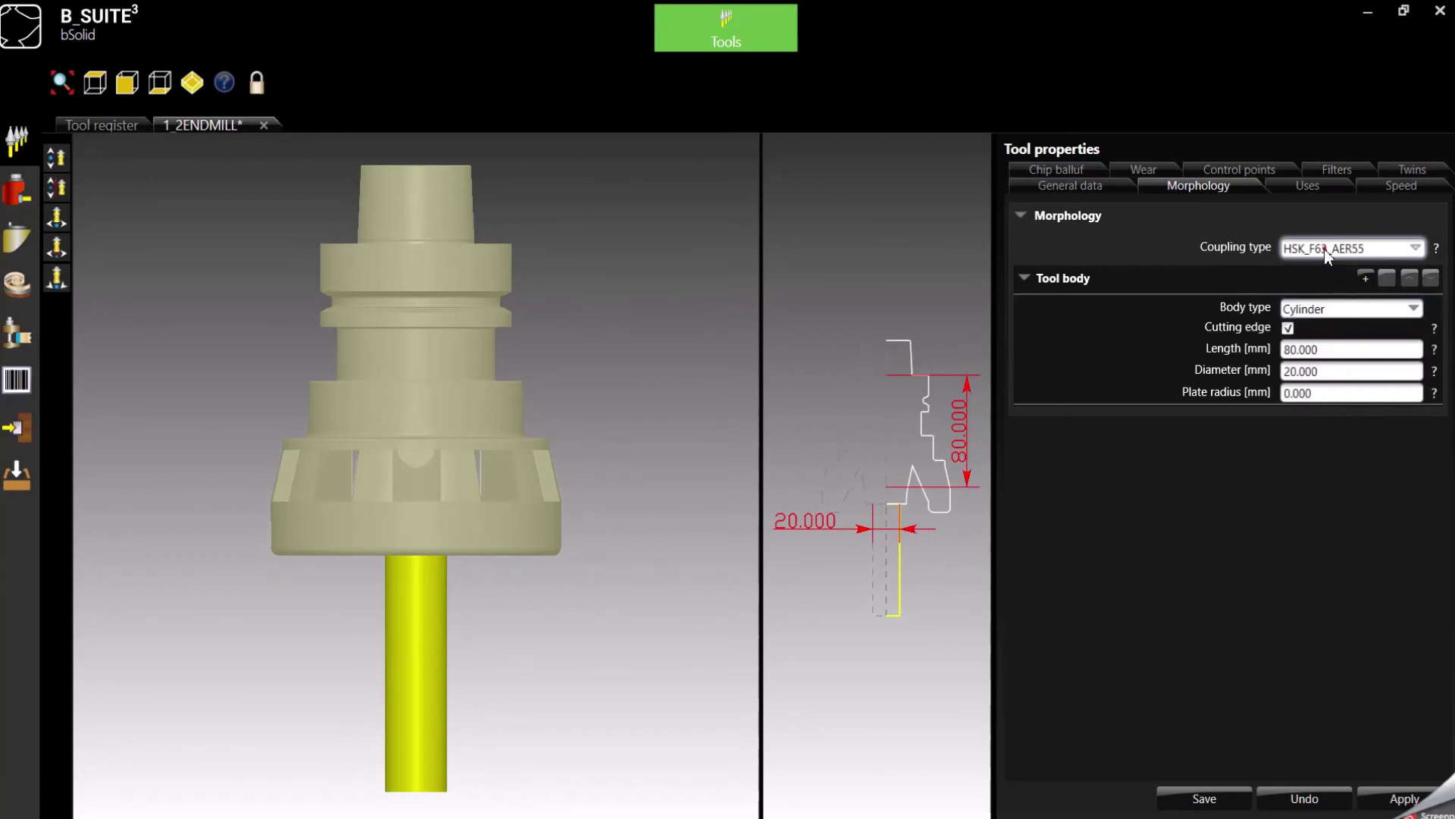
left_click(1327, 250)
left_click(1330, 298)
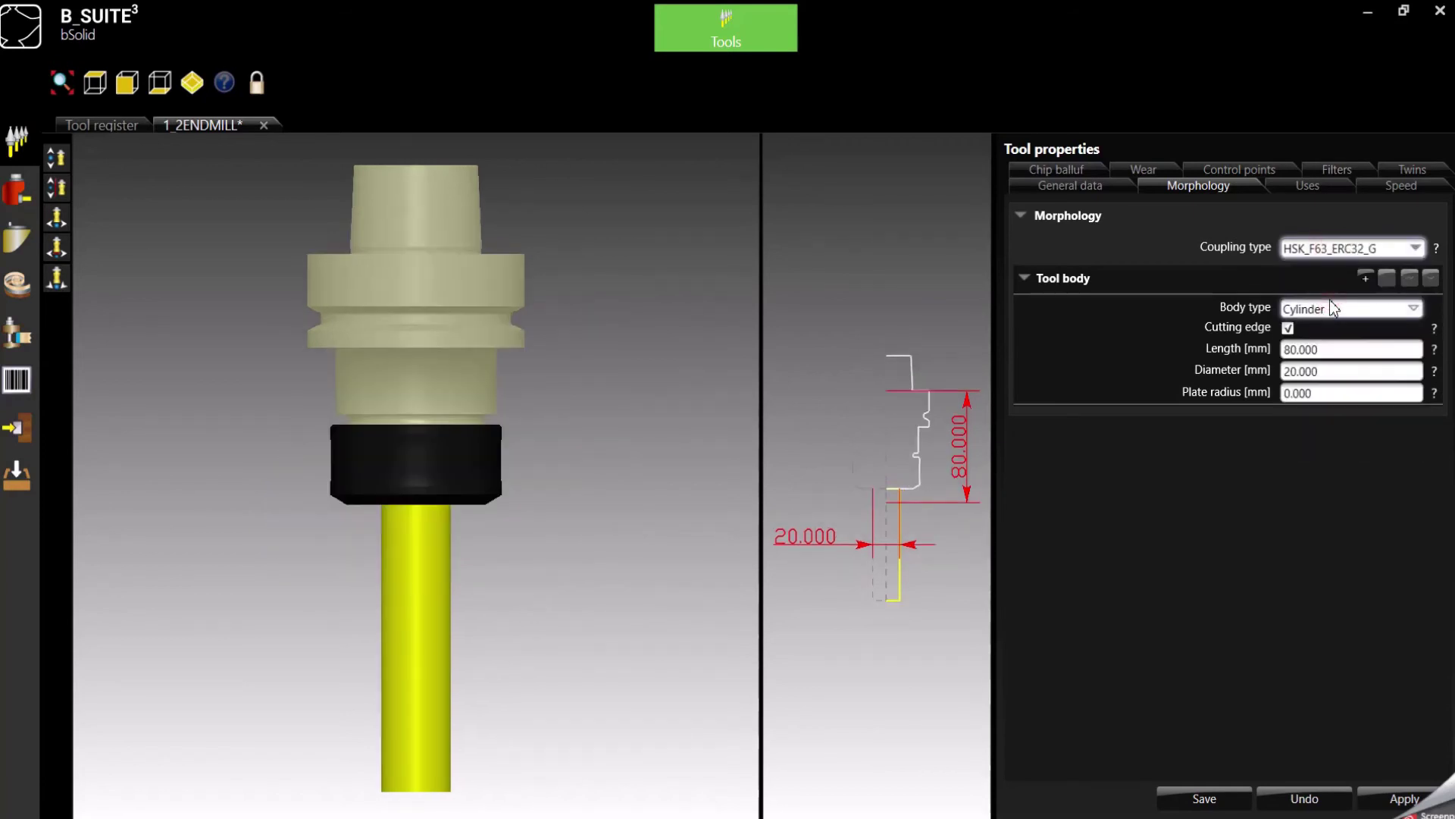
left_click(1310, 255)
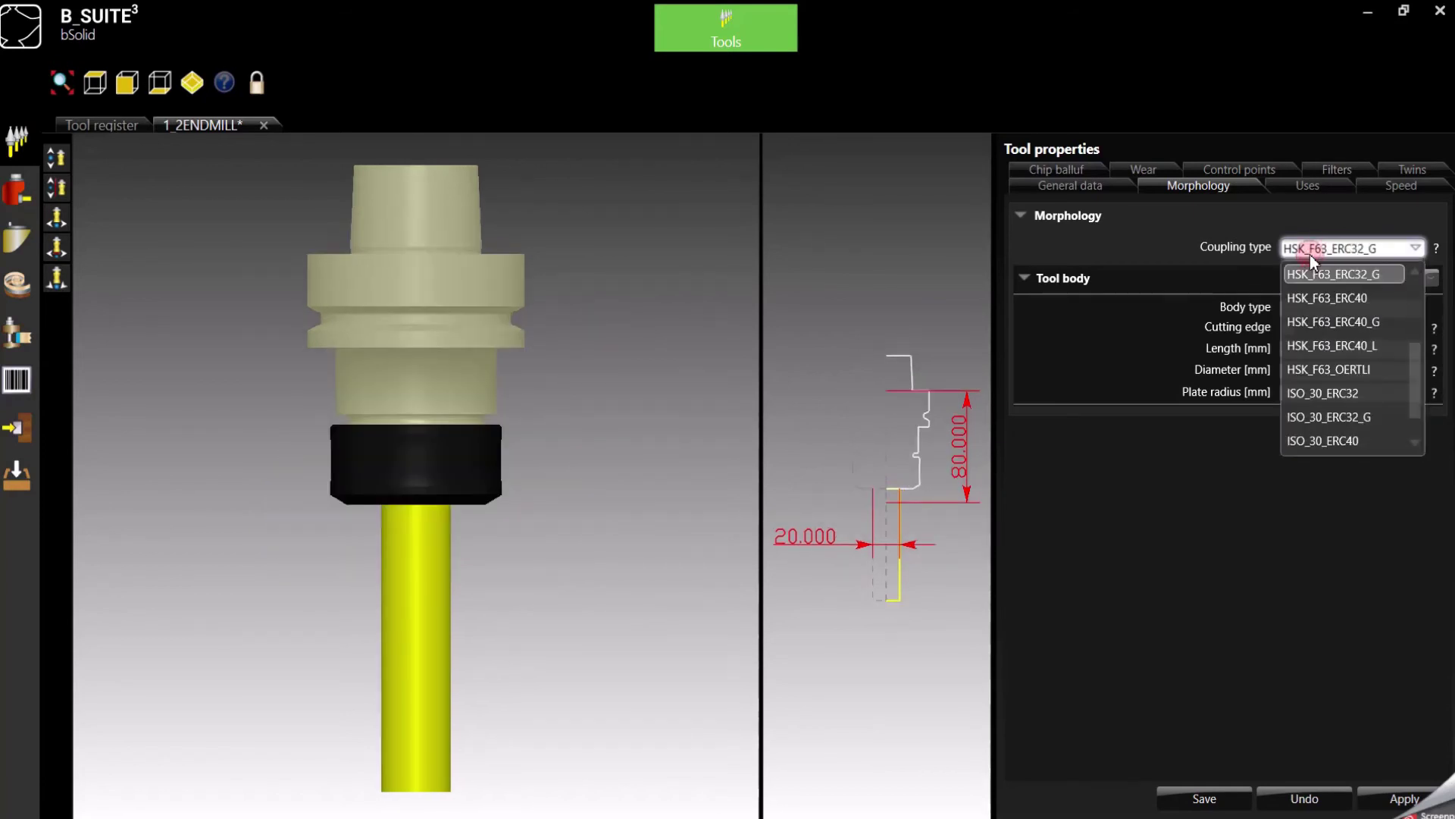
left_click(1326, 303)
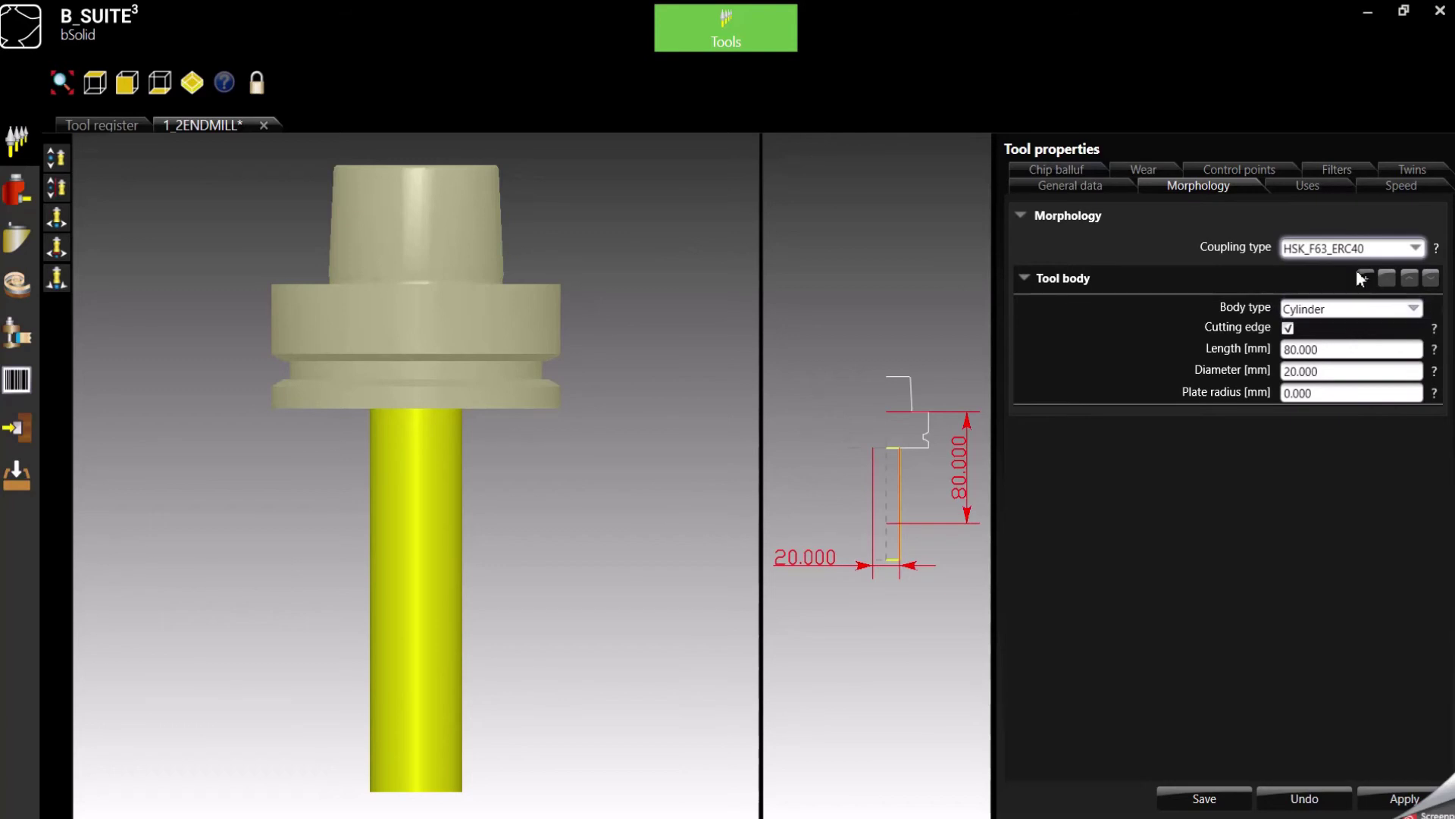
Step: Set the end mill's coupling type to HSK_F63_ERC40_G
left_click(1378, 250)
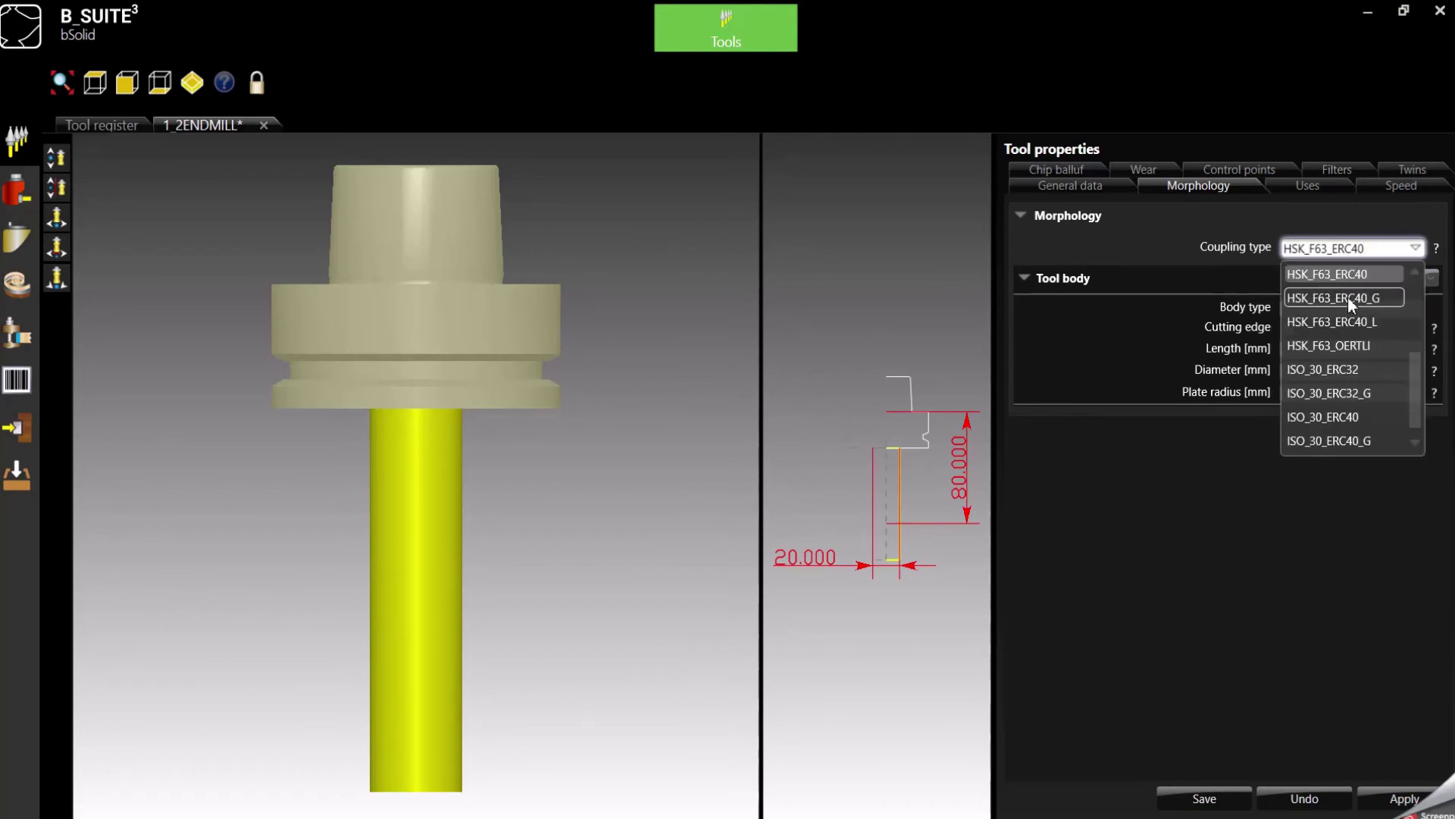
left_click(1348, 296)
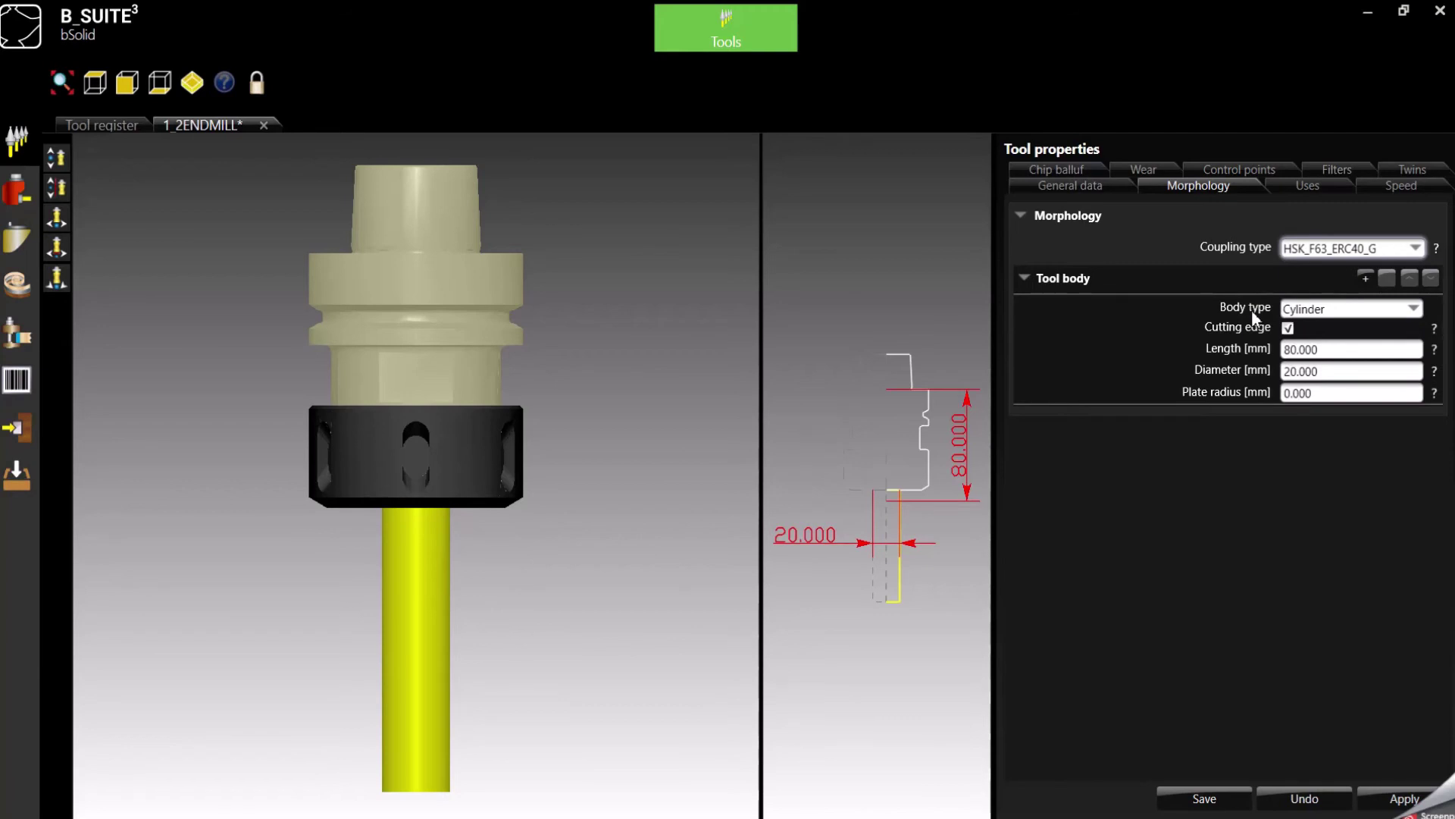
Step: Try the Spherical, Conical, LFC Shape and From the geometry body types, and return the tool body to Cylinder
left_click(1335, 309)
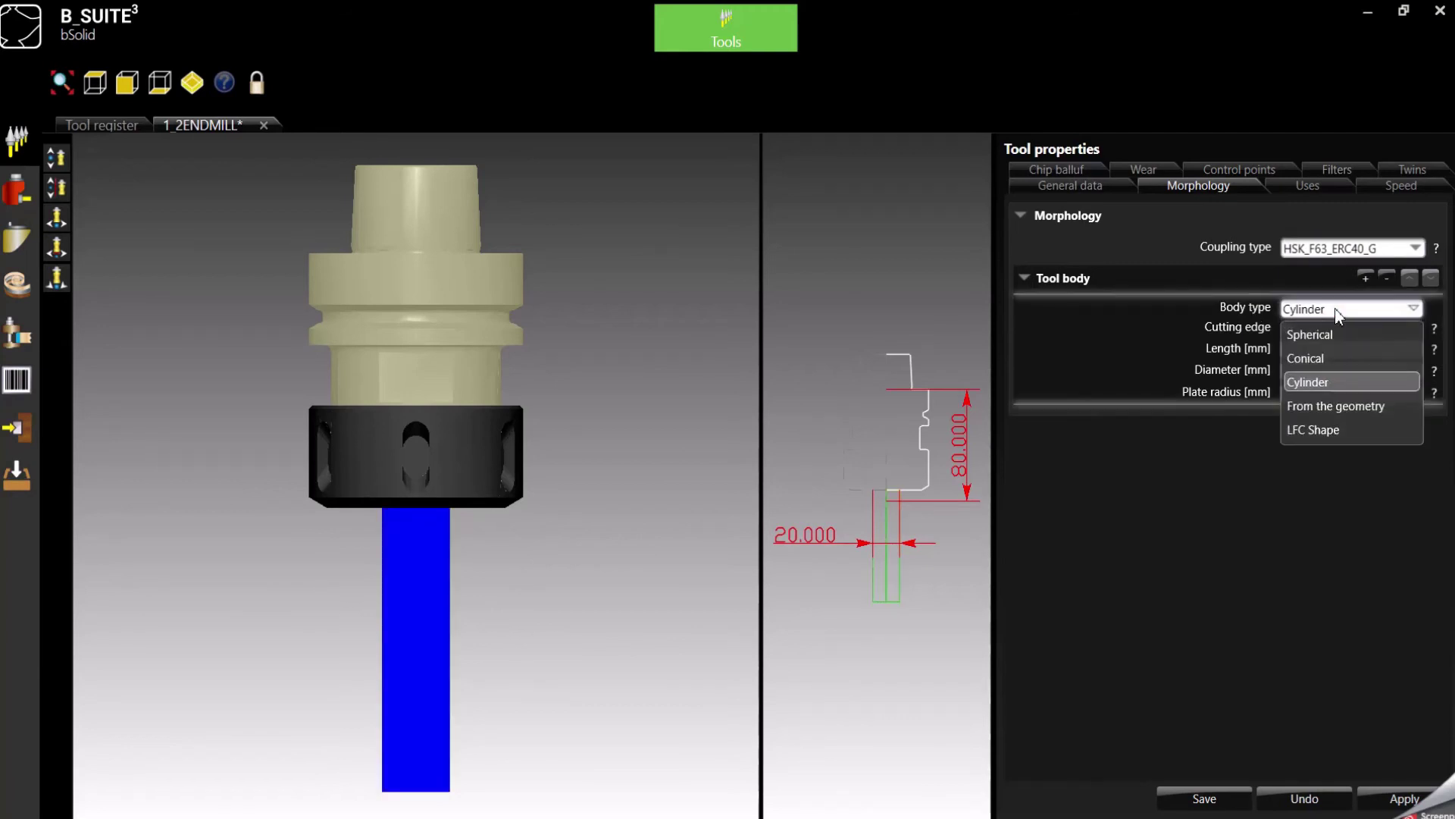
left_click(1338, 332)
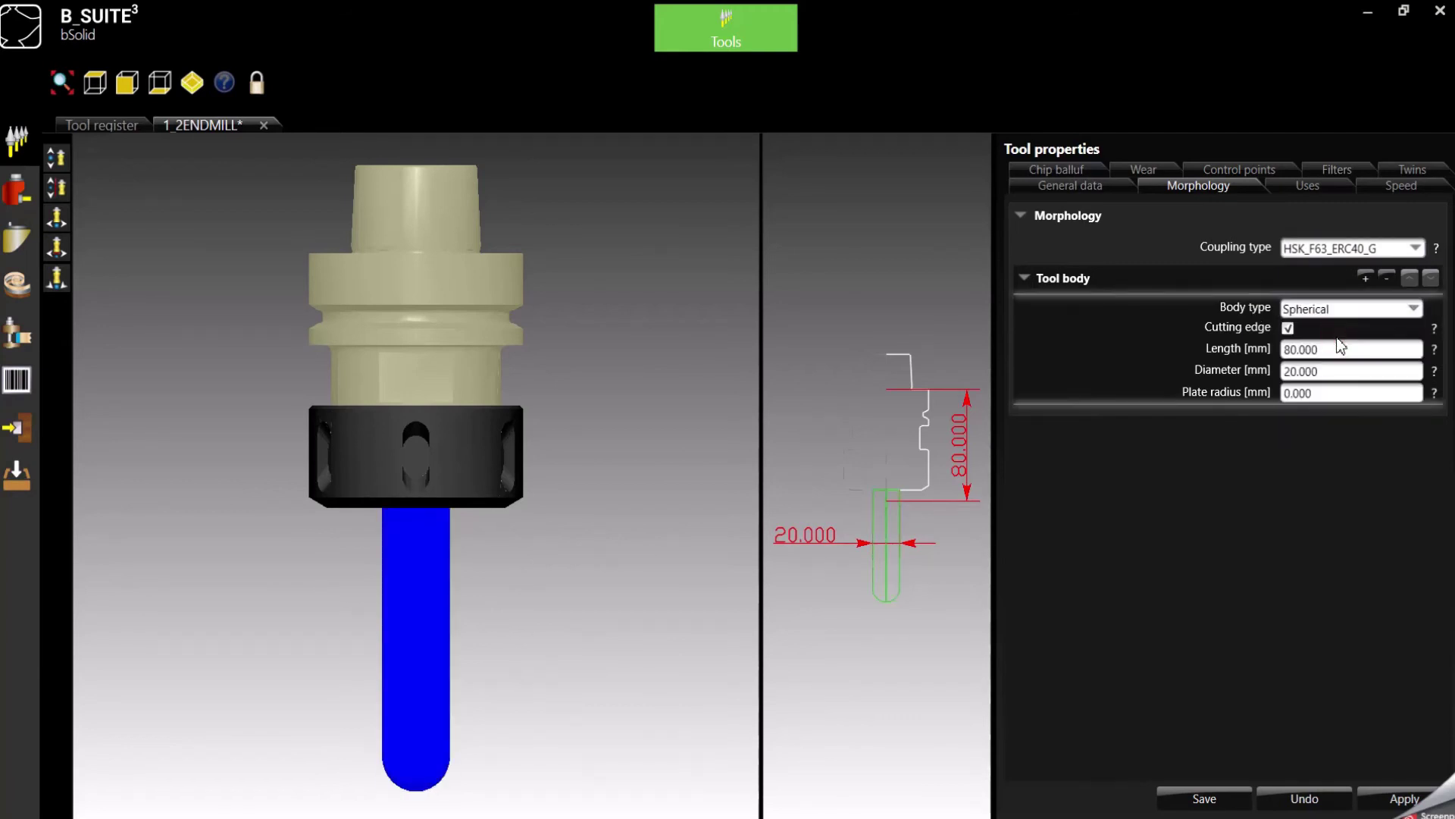
left_click(1332, 310)
left_click(1342, 359)
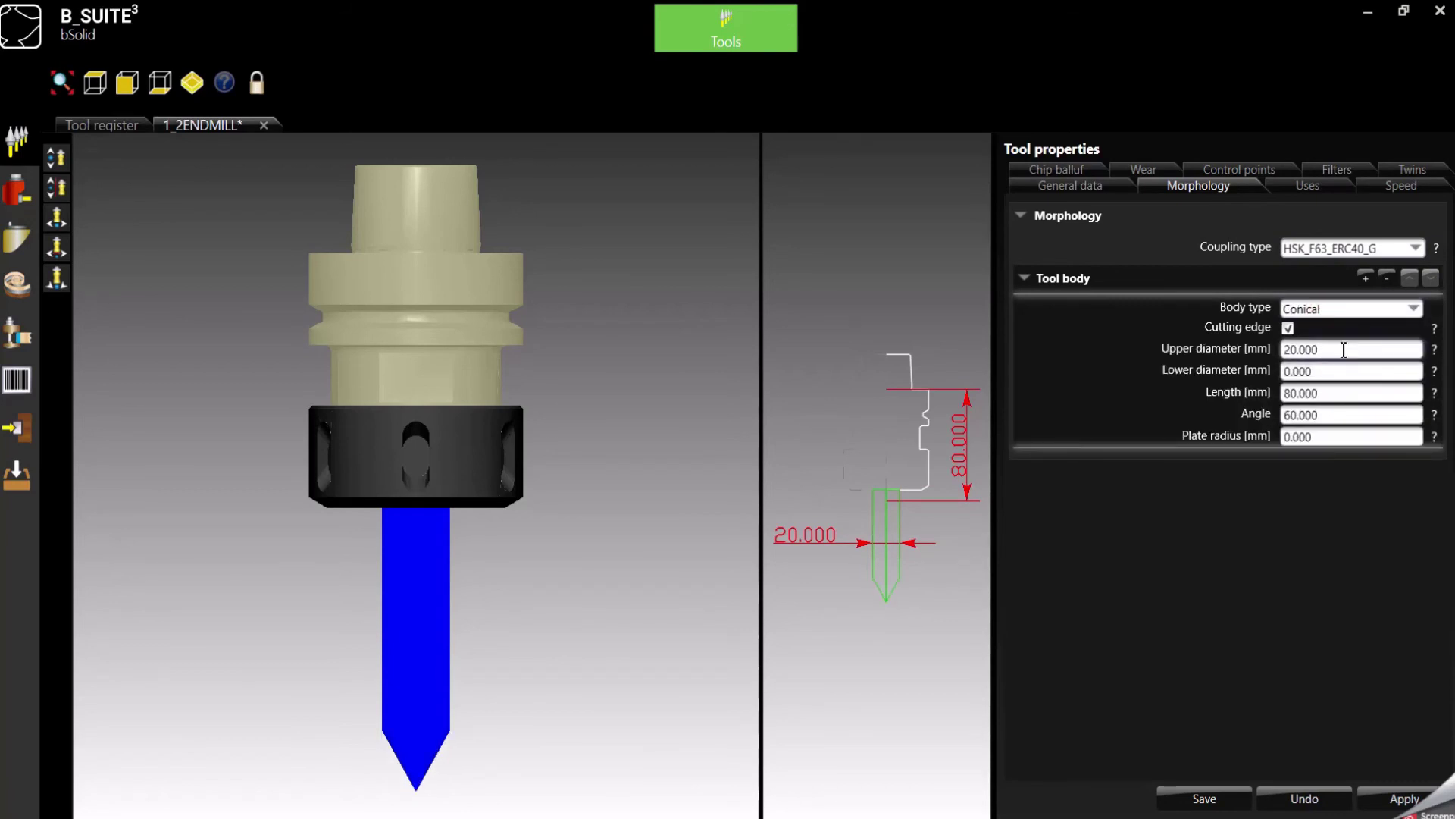
left_click(1330, 310)
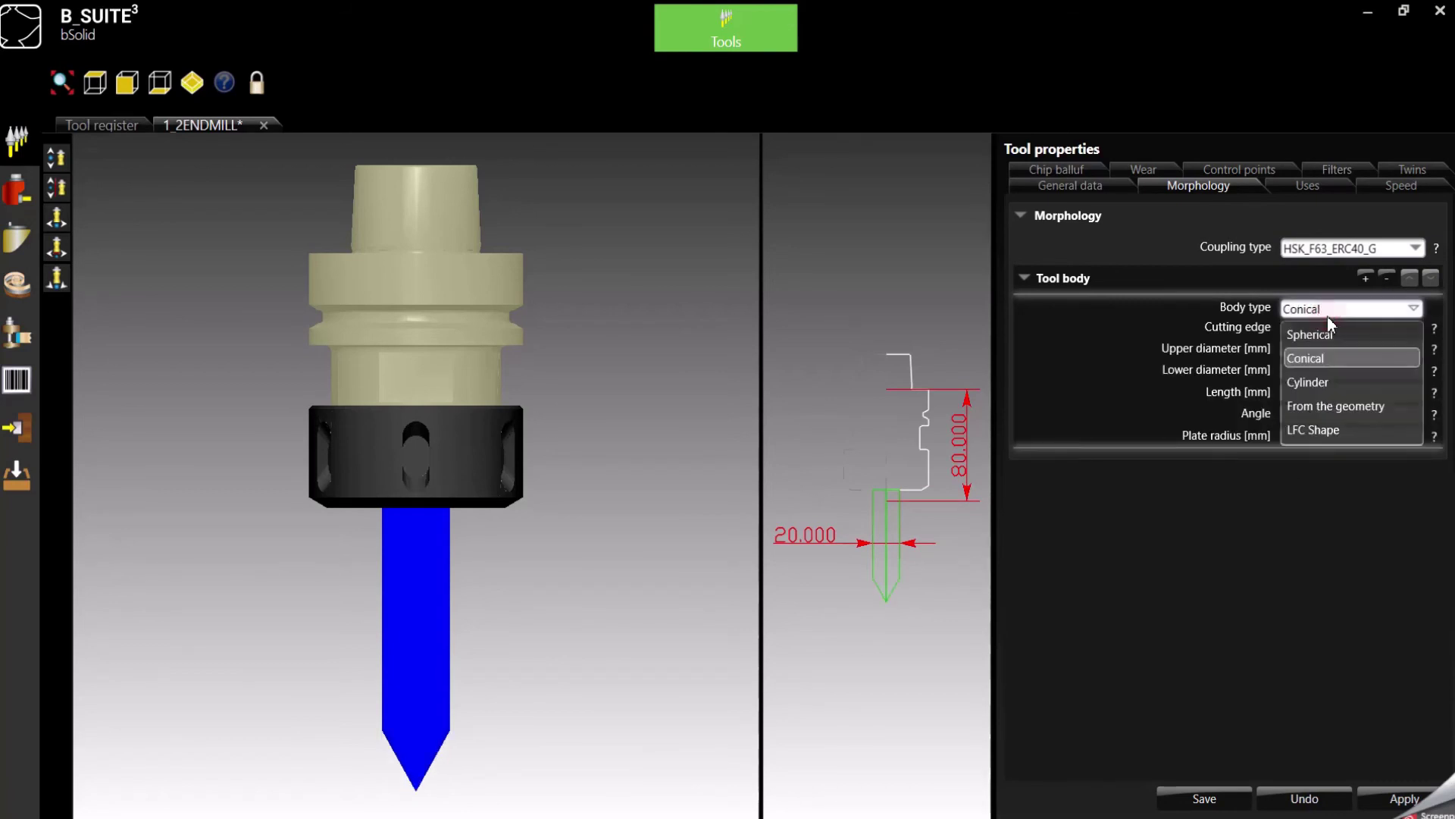
left_click(1332, 434)
double_click(1317, 371)
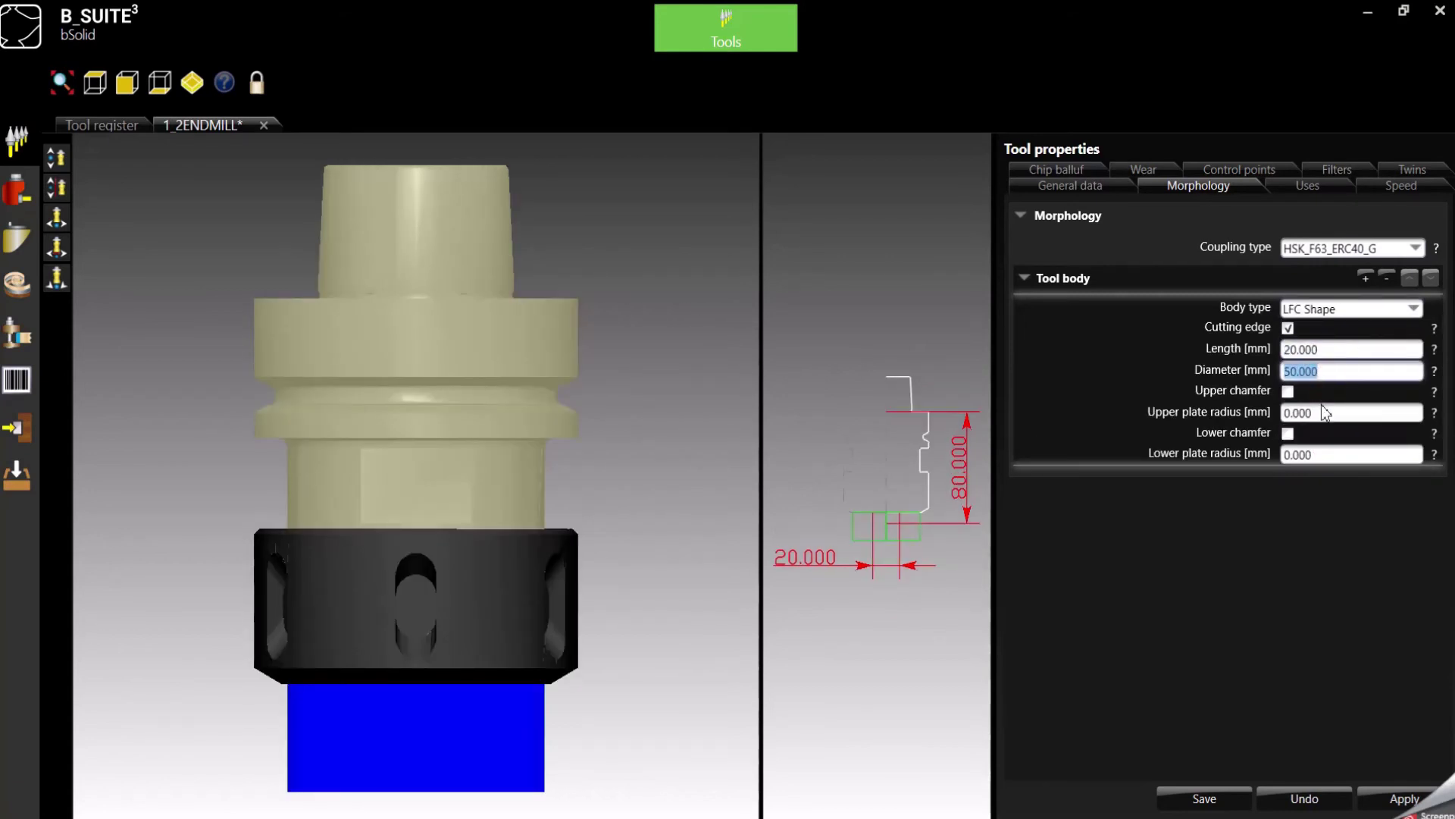
left_click(1353, 311)
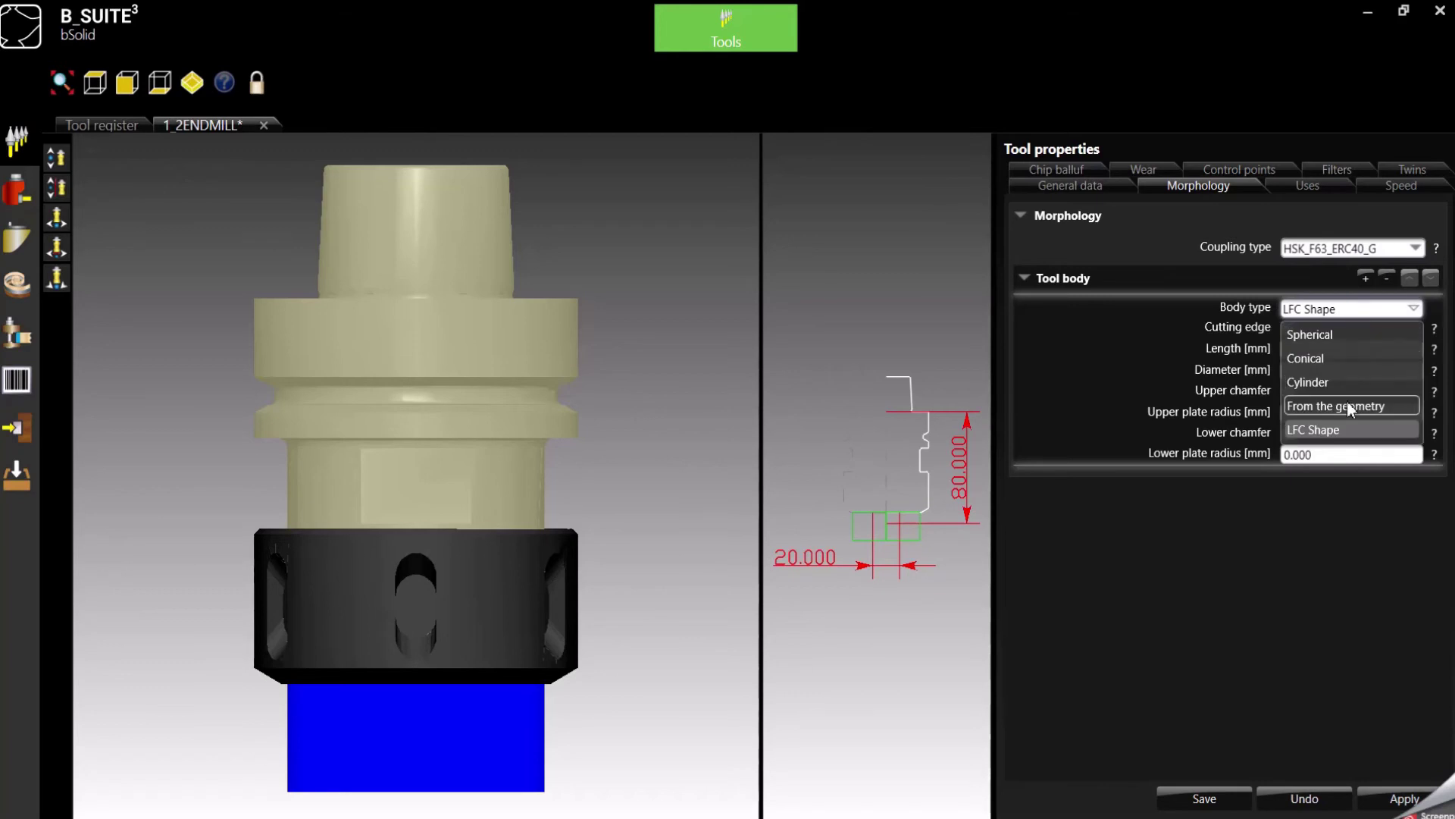
left_click(1349, 408)
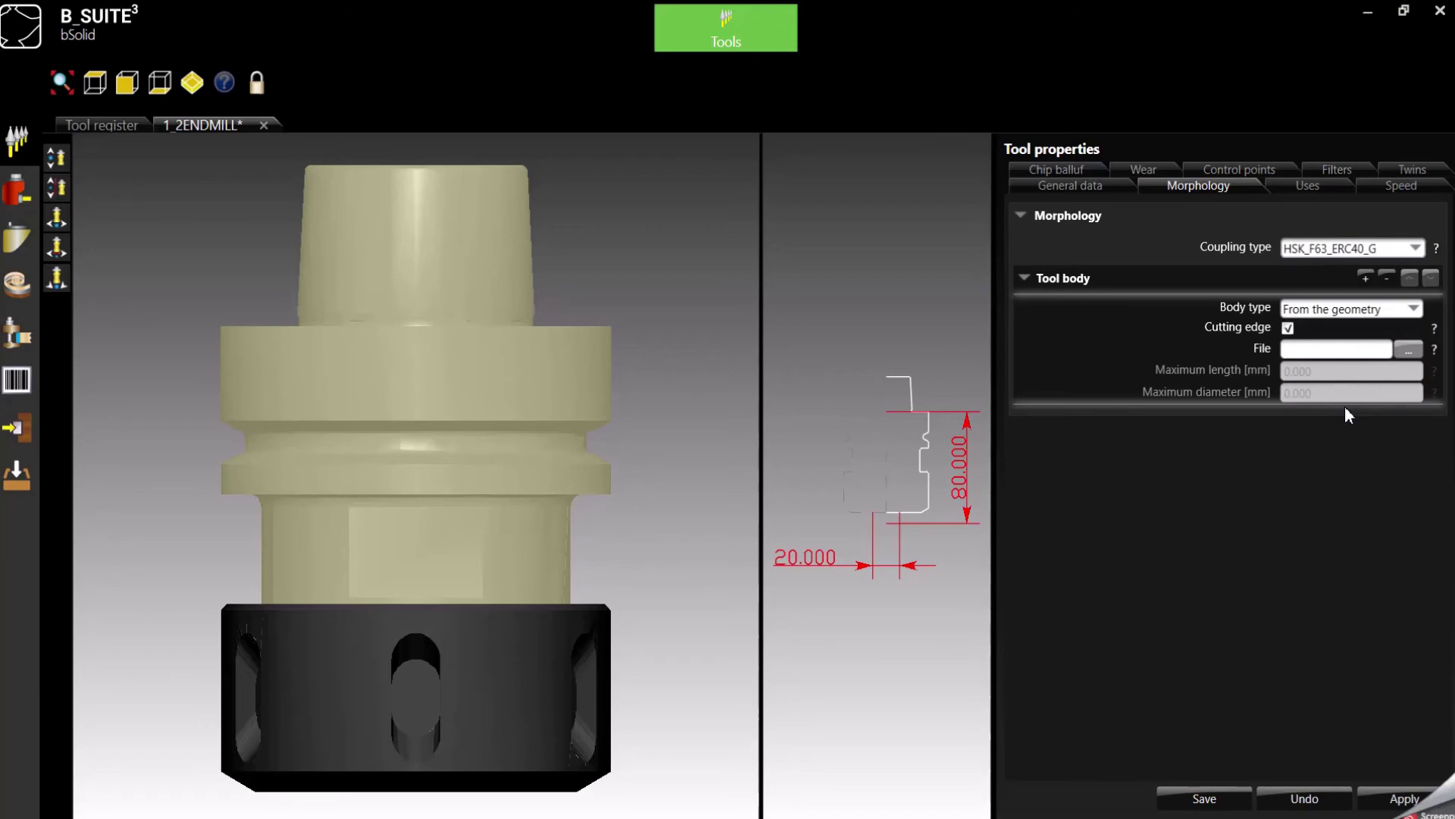
left_click(1395, 309)
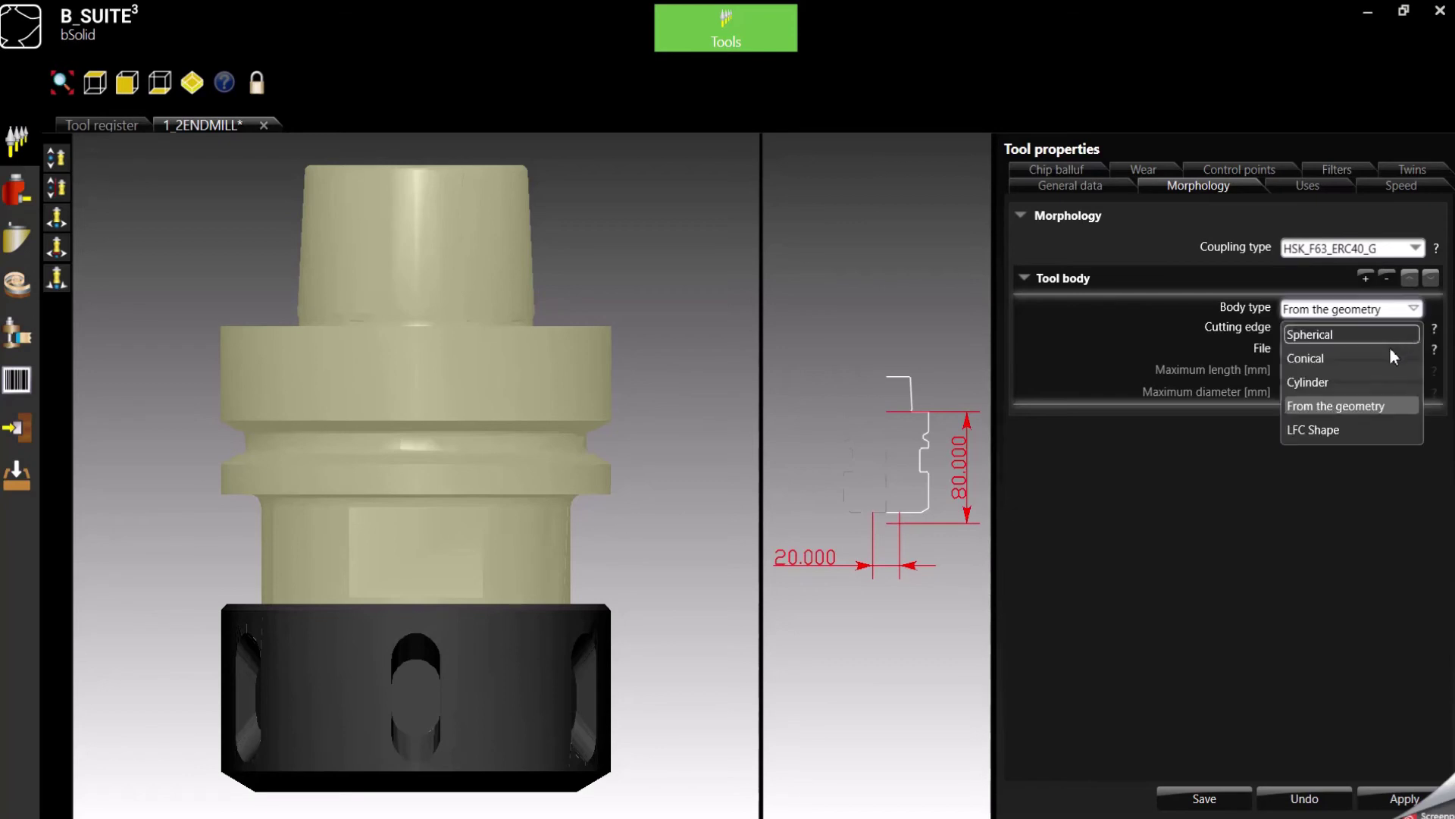
left_click(1325, 381)
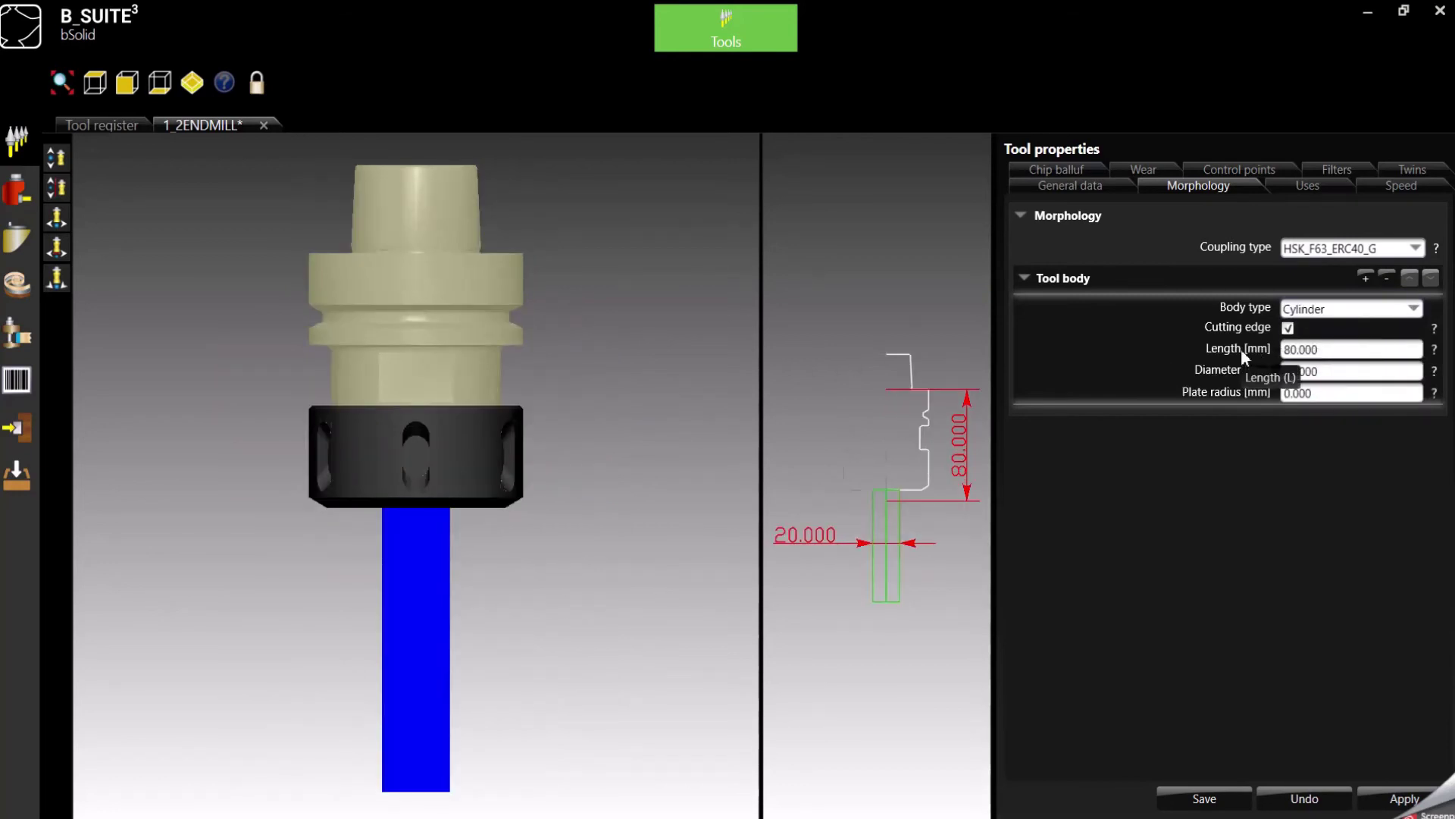
Step: Set the cylindrical tool body's length to 50 mm and its diameter to 12.7 mm
left_click(1334, 352)
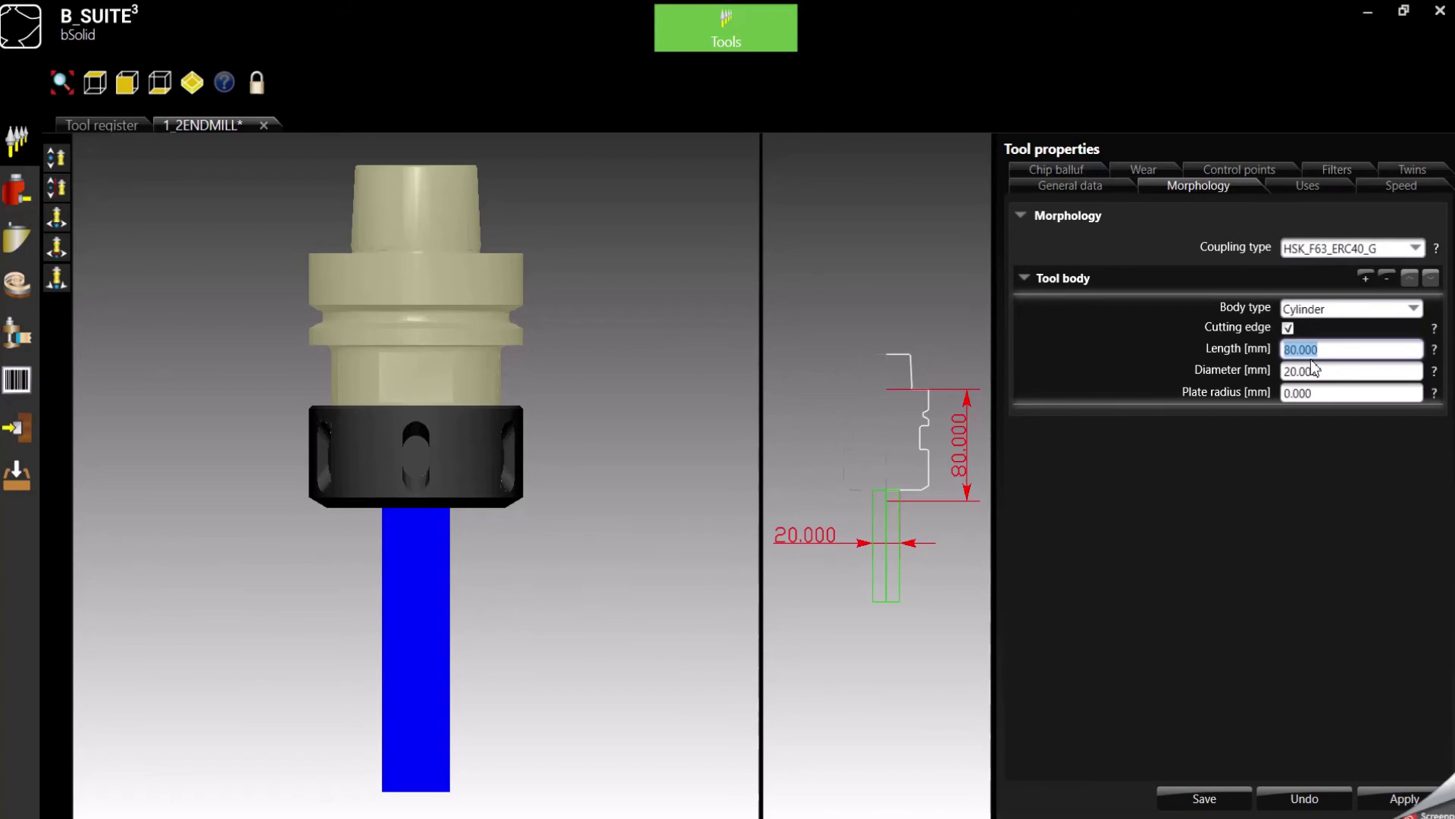
type("50")
key("Return")
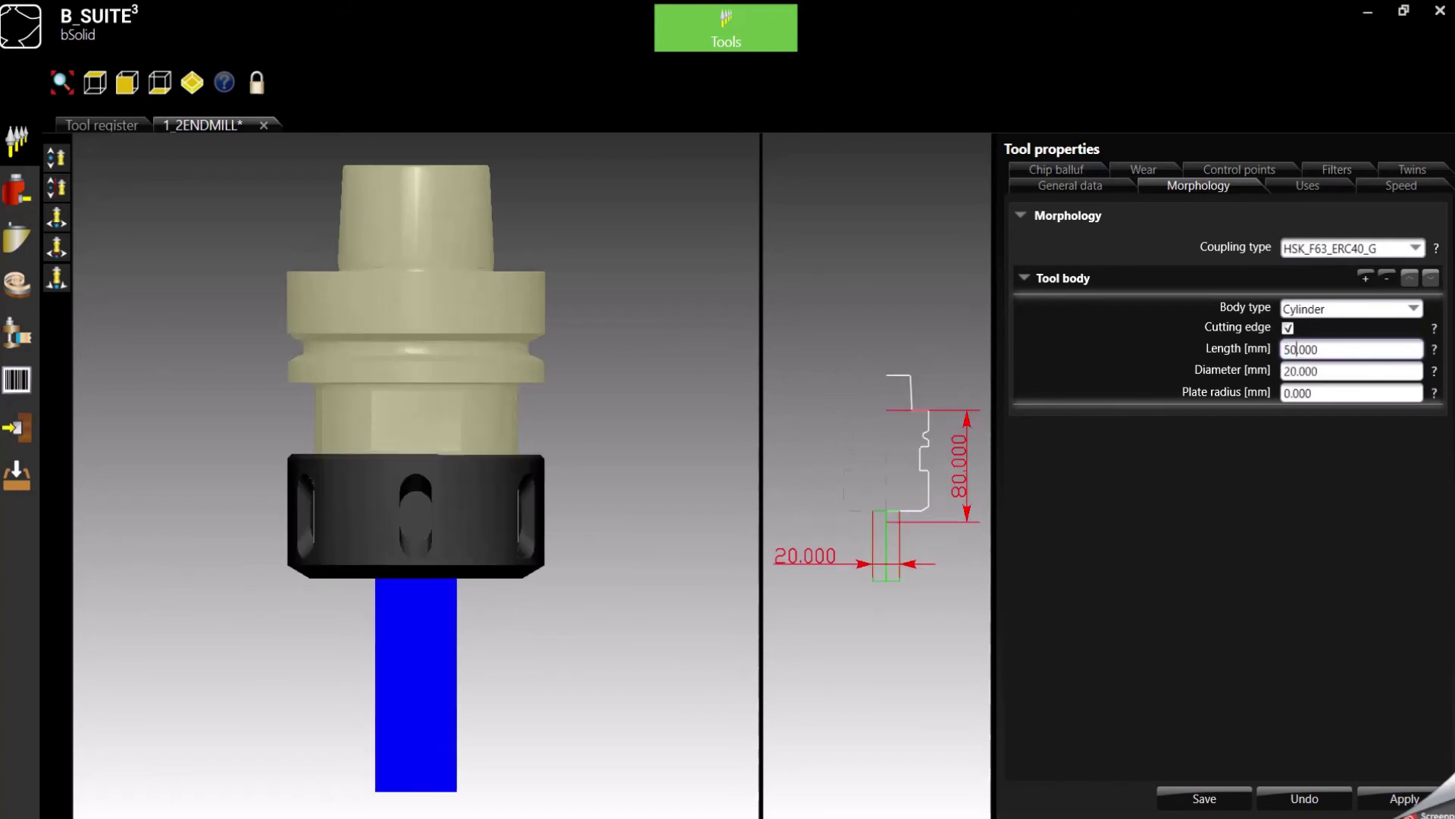
left_click(1300, 372)
type("12.7")
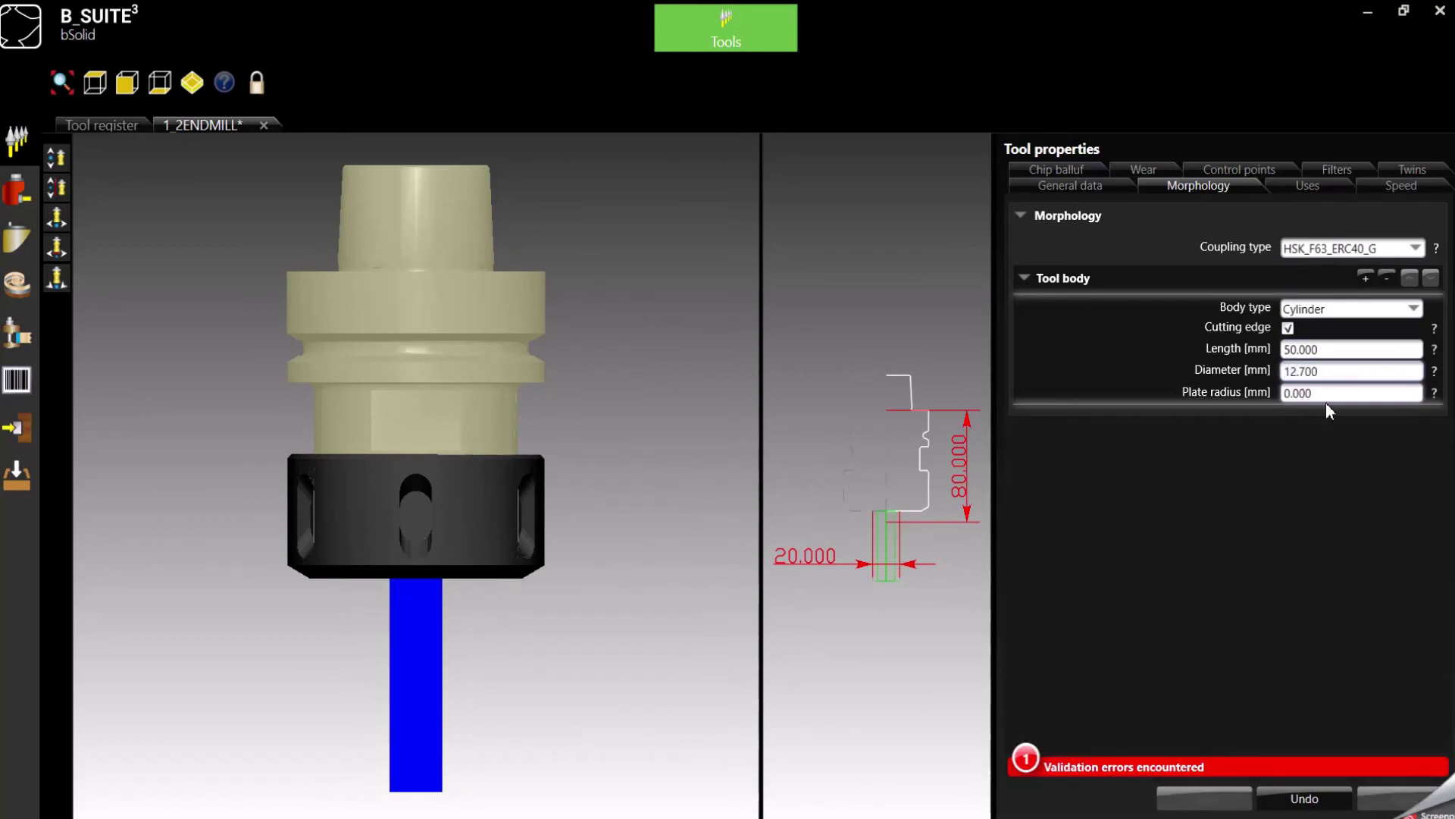
Step: Examine the validation error details and compare the tool body's diameter with the dimensioned profile drawing
left_click(1325, 391)
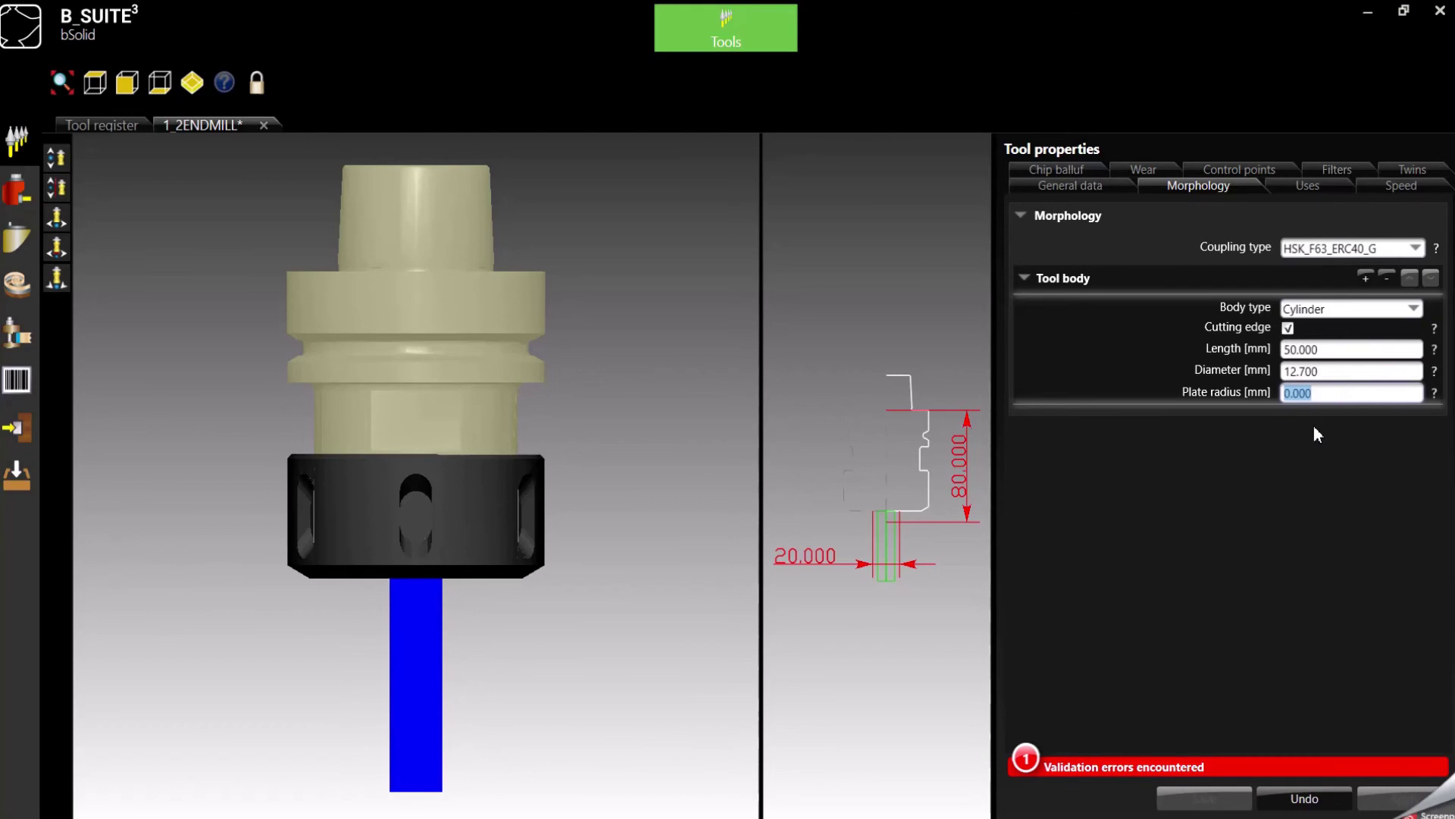
left_click(1039, 768)
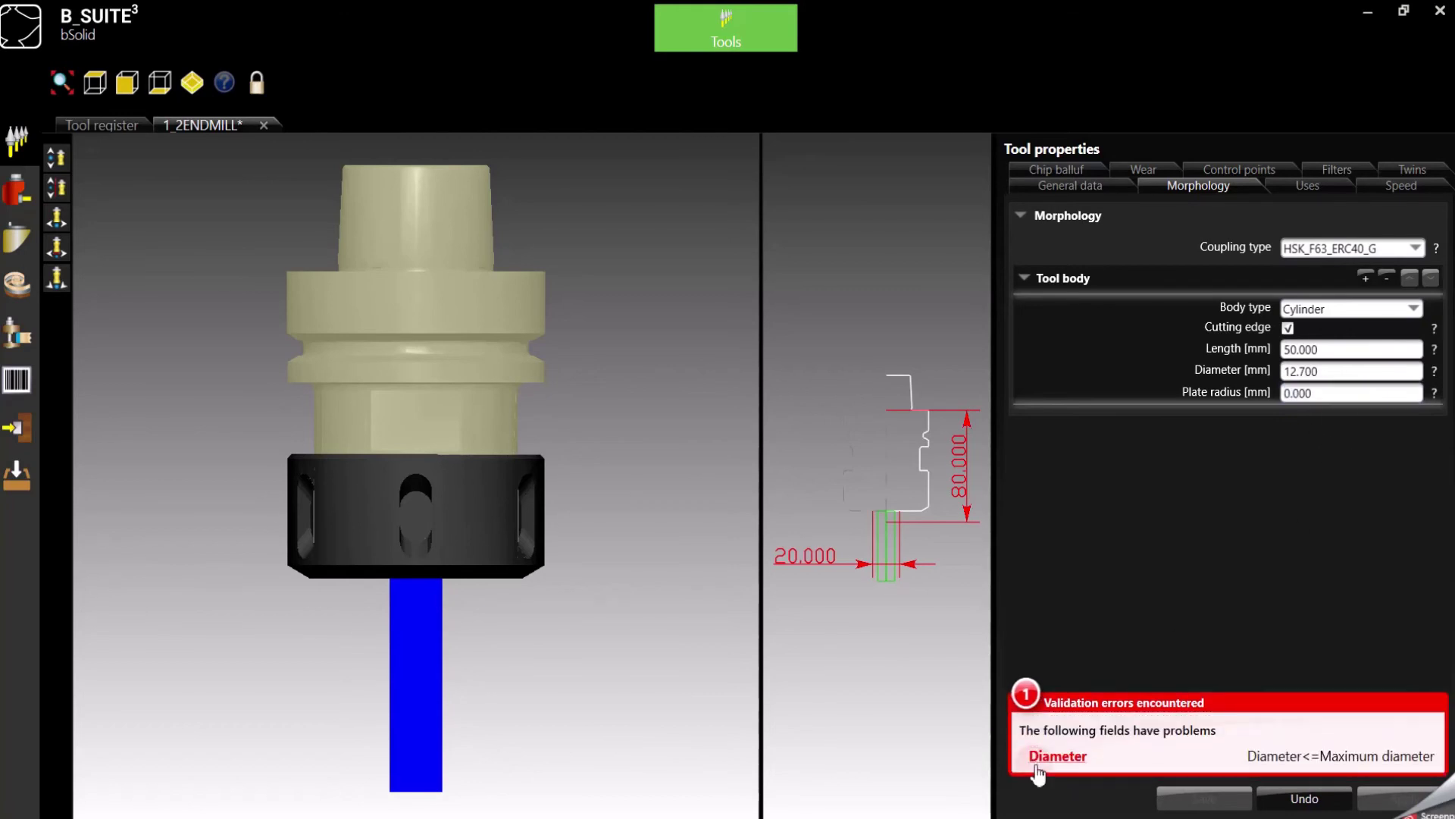
left_click(1031, 706)
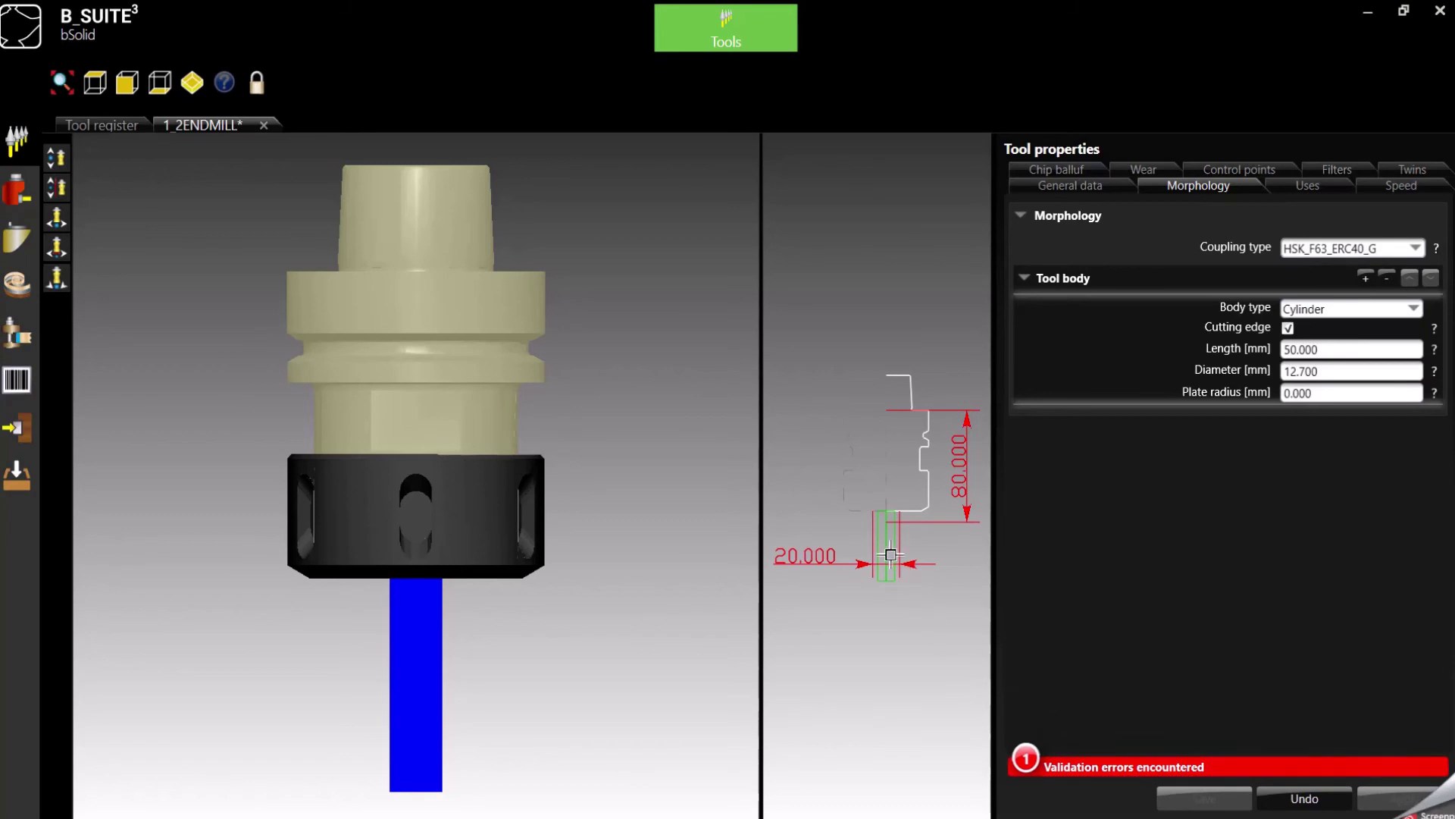
scroll(876, 565, "up", 3)
scroll(915, 570, "down", 2)
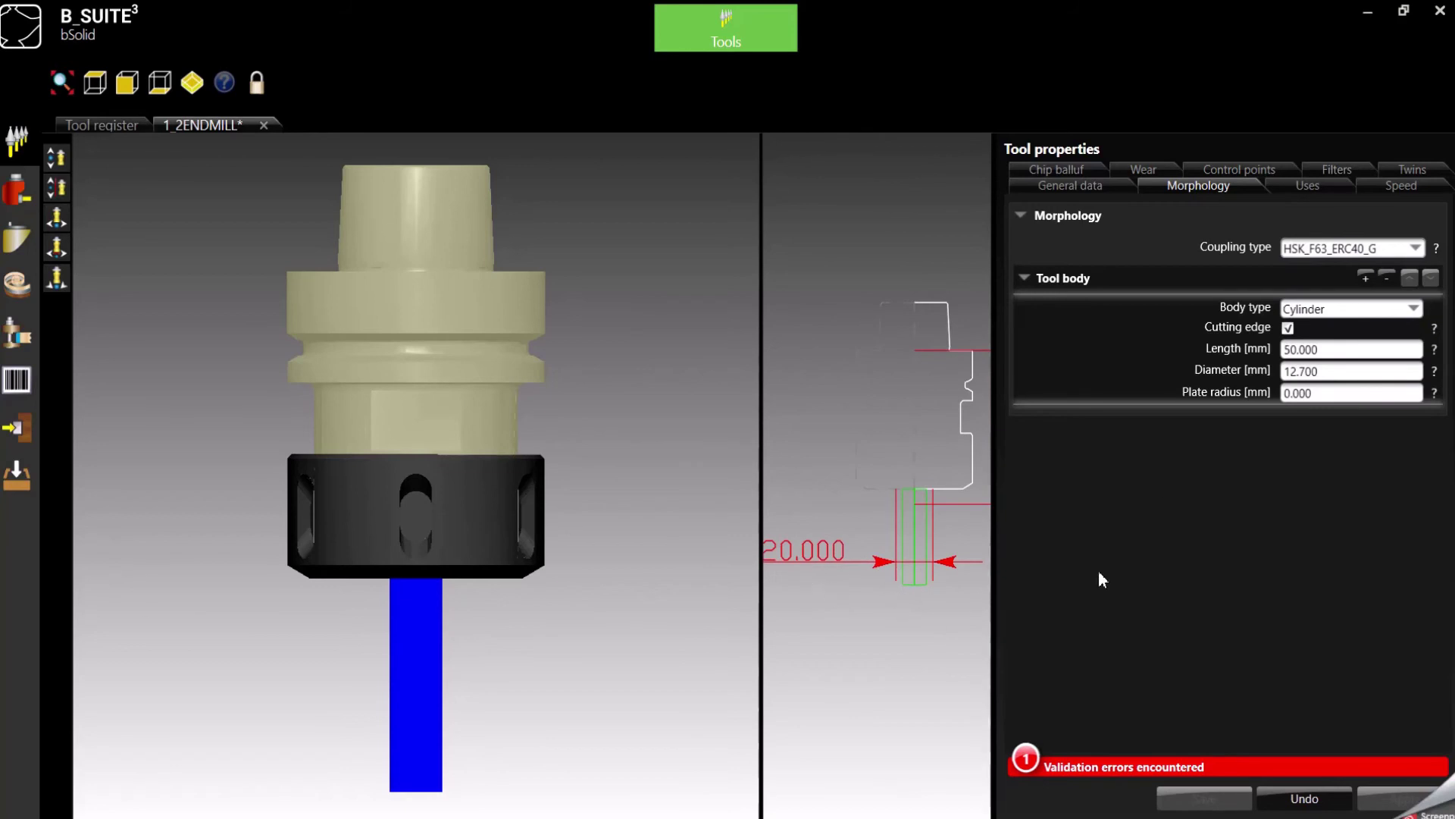
left_click(1322, 373)
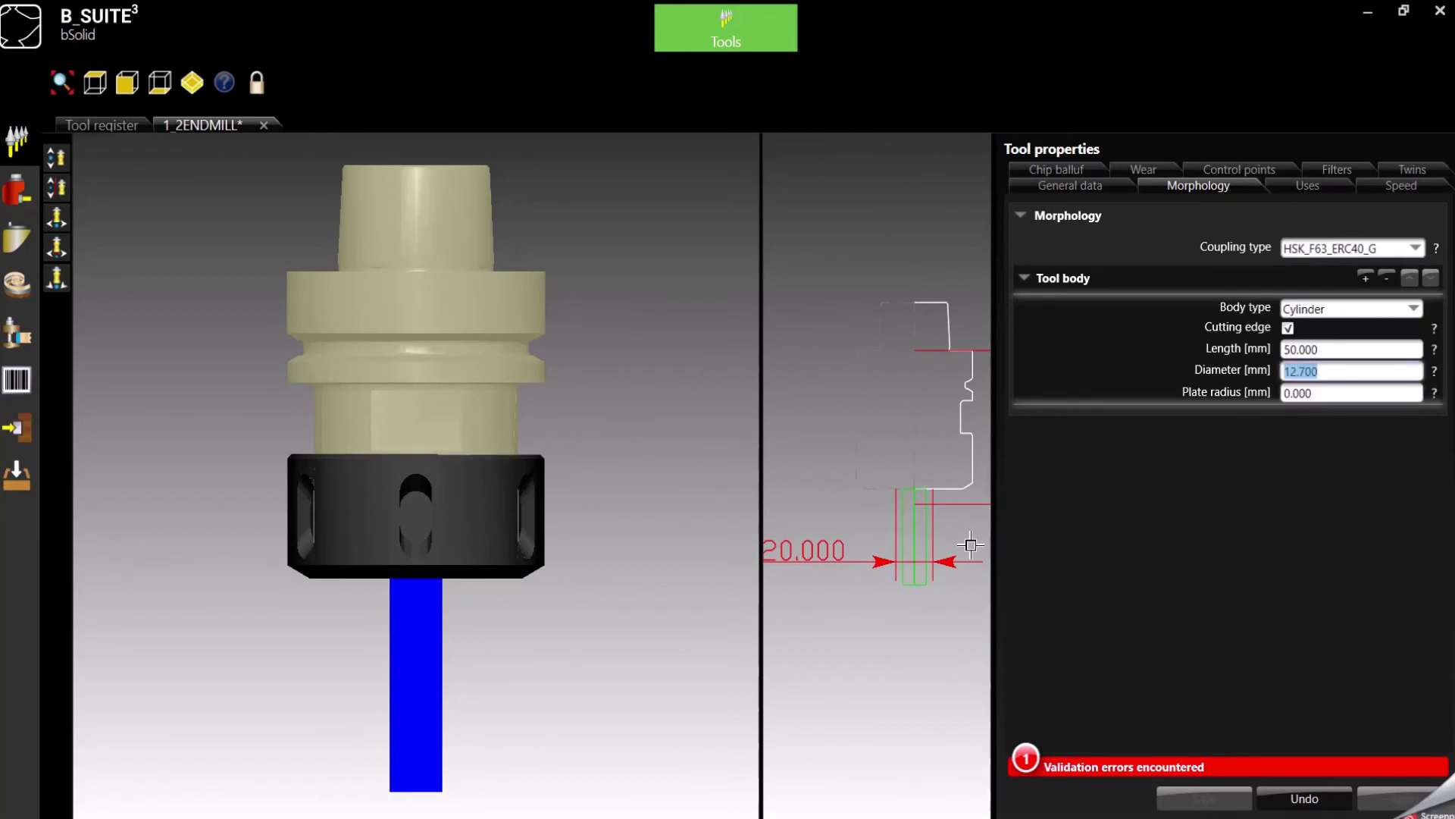
Step: Set the tool's working length to 122 mm by picking the lower end of the cutter profile in the dimensioned drawing
left_click(1026, 764)
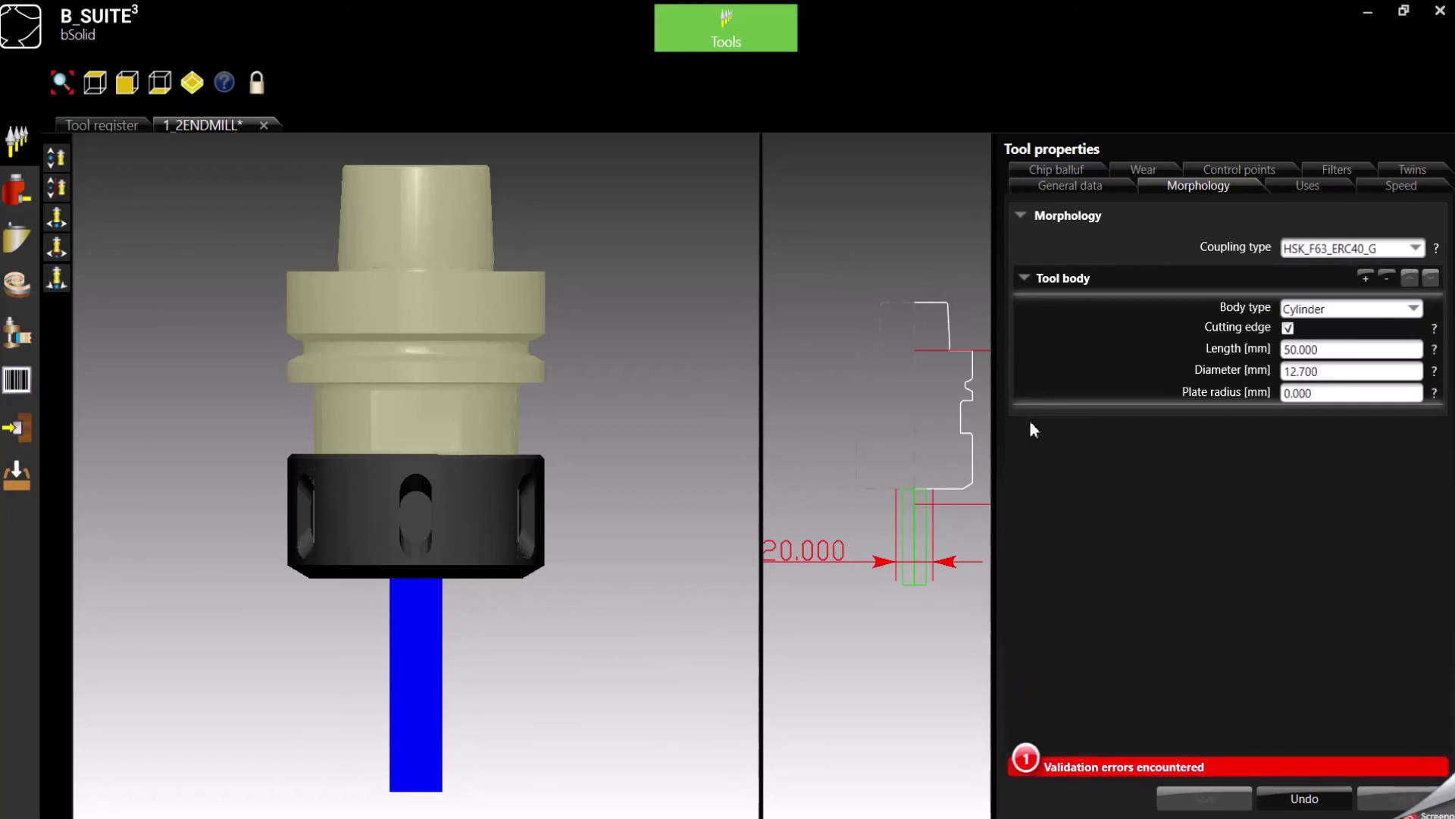
left_click(953, 489)
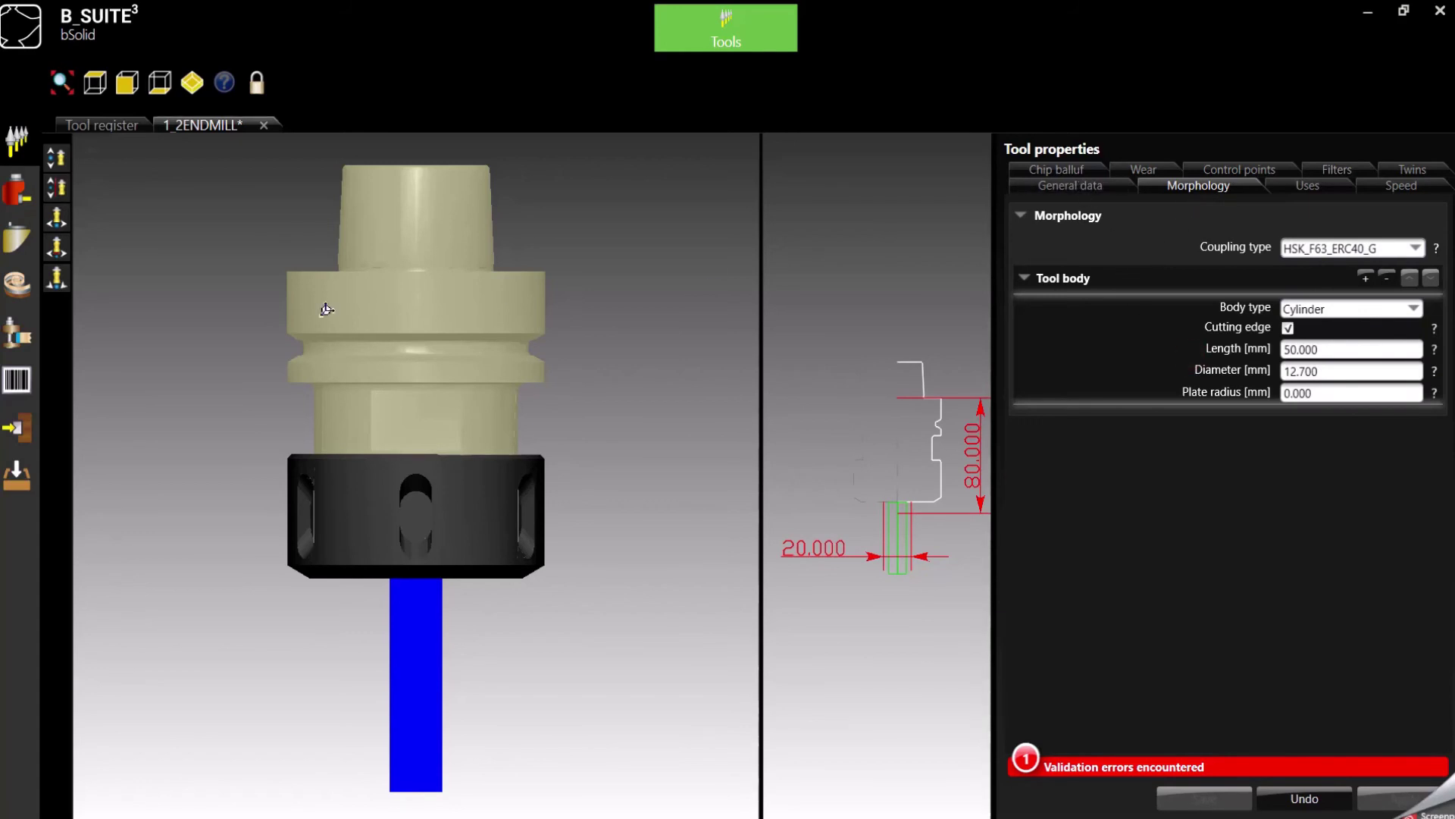
left_click(61, 187)
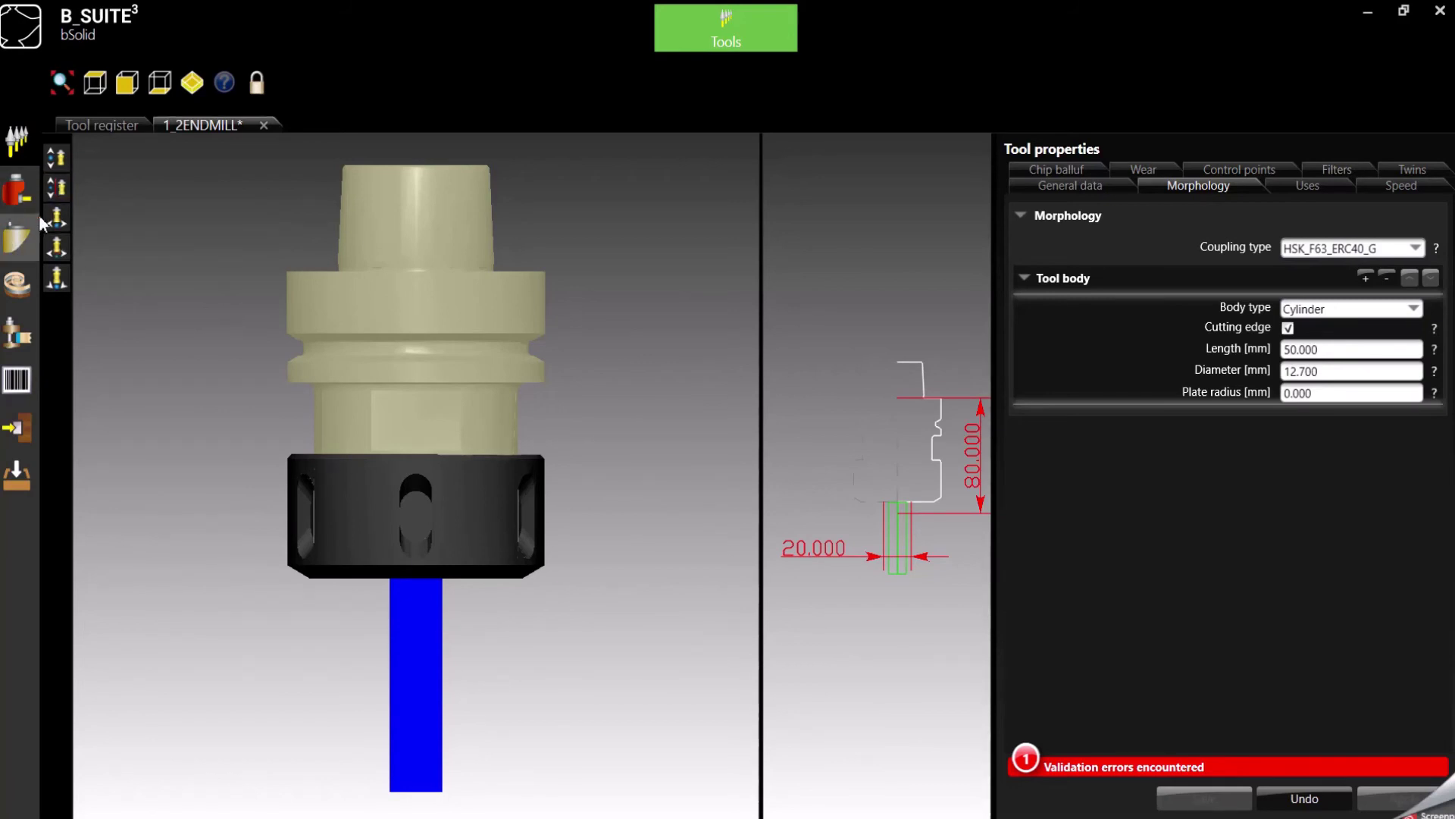
left_click(58, 187)
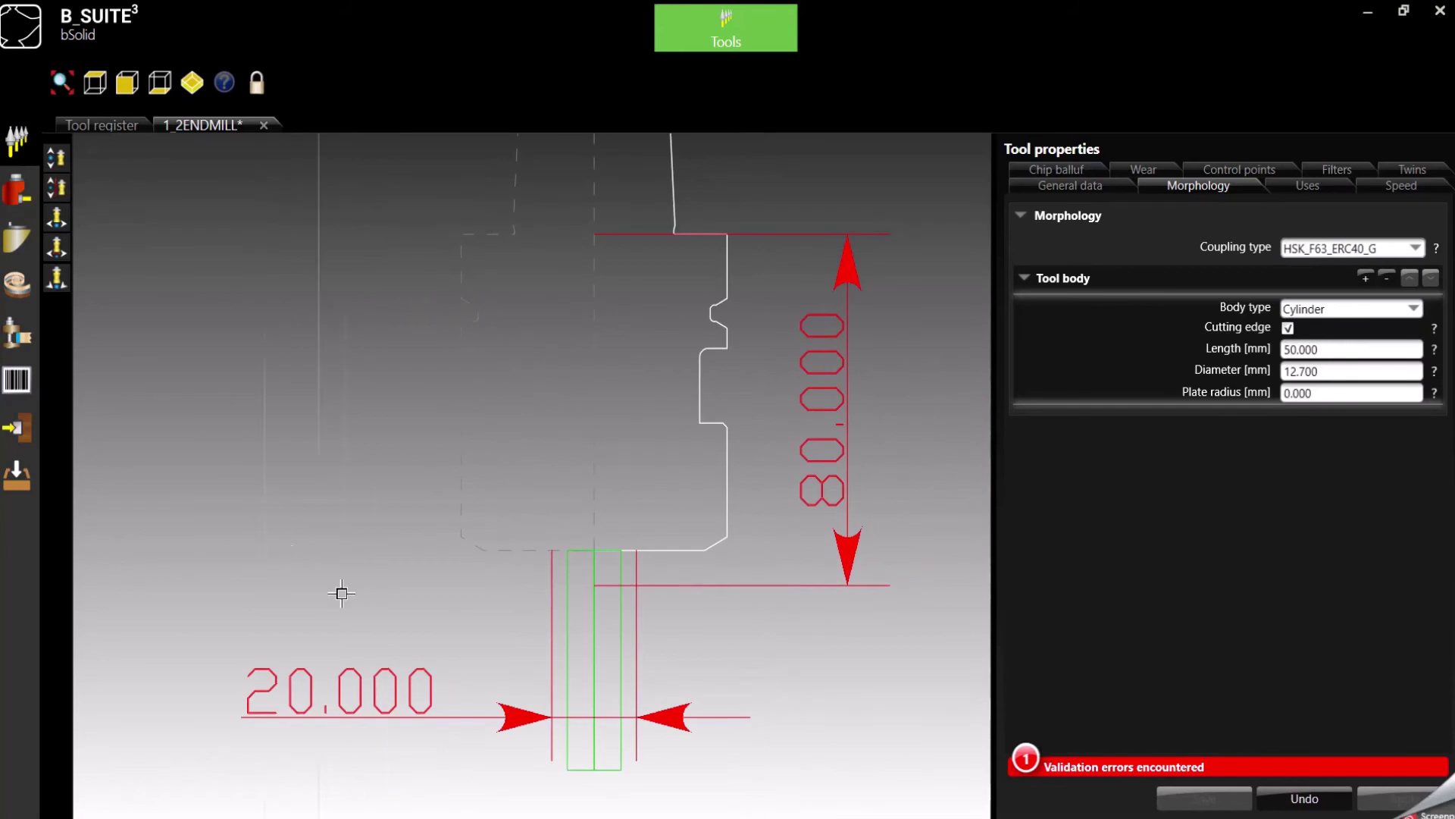
left_click(630, 777)
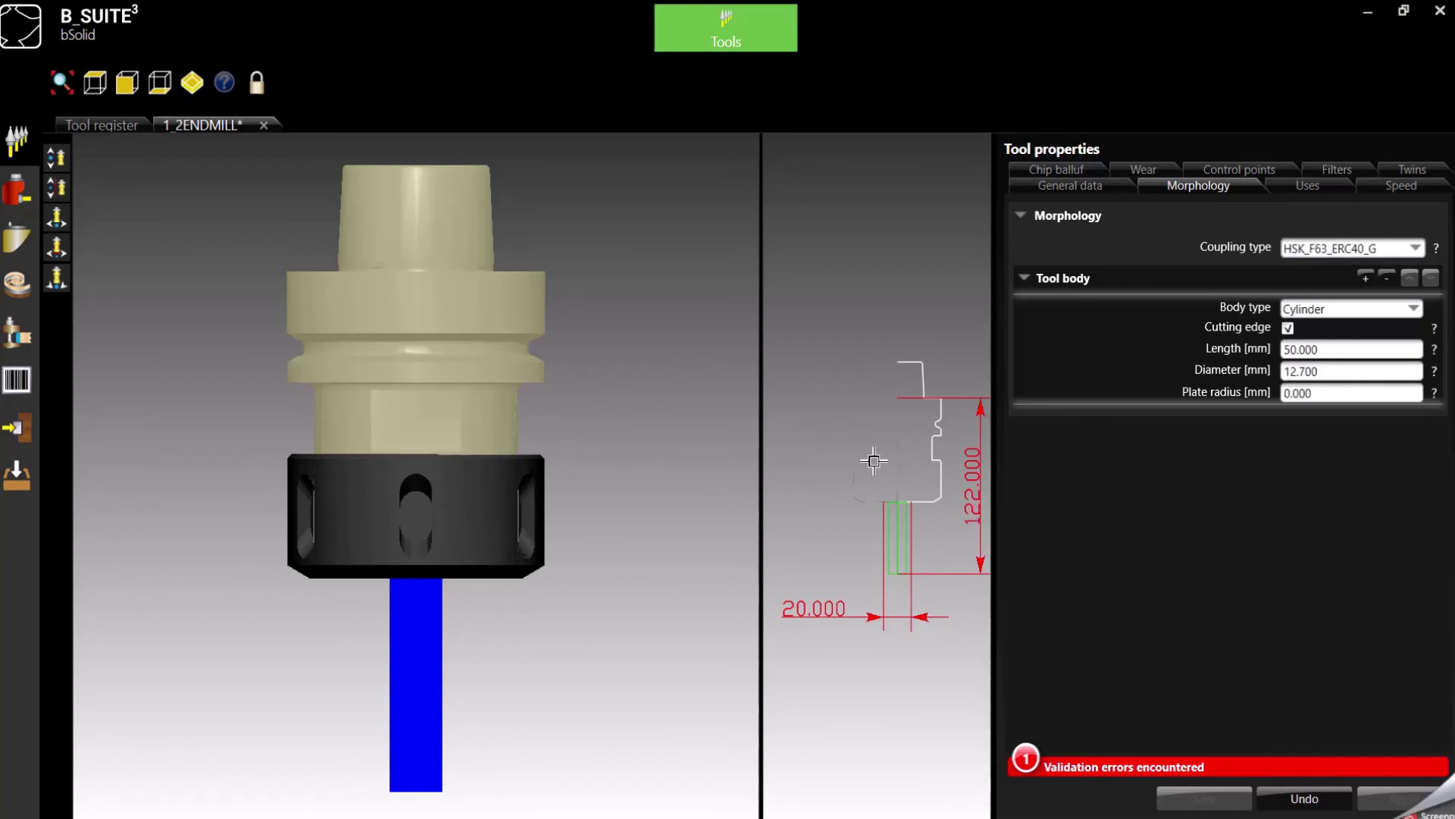
Step: Set the tool diameter to 12.7 mm by picking the outer lower corner of the cutter profile in the dimensioned drawing
scroll(804, 448, "down", 1)
scroll(944, 485, "up", 2)
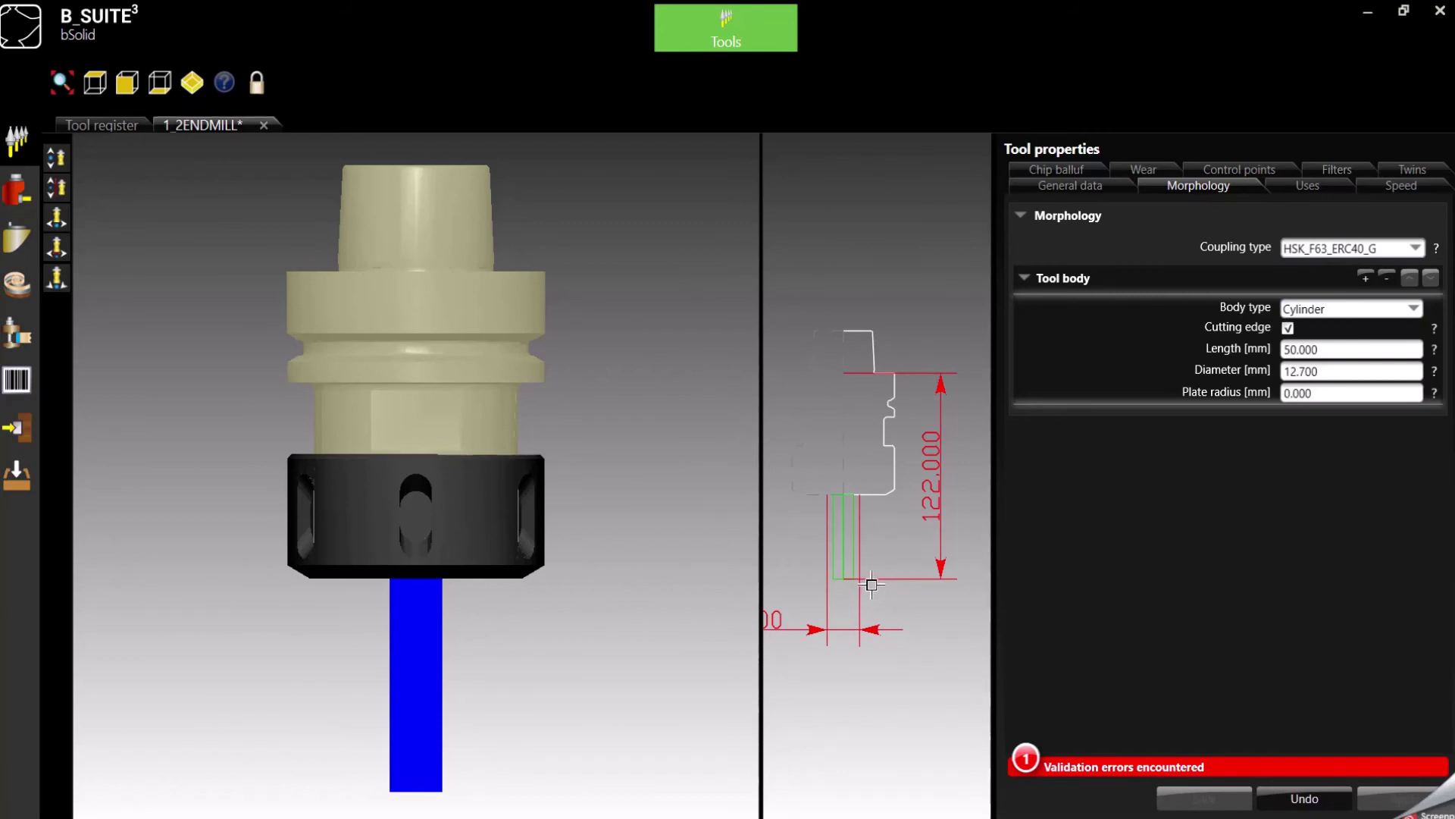
scroll(951, 542, "down", 1)
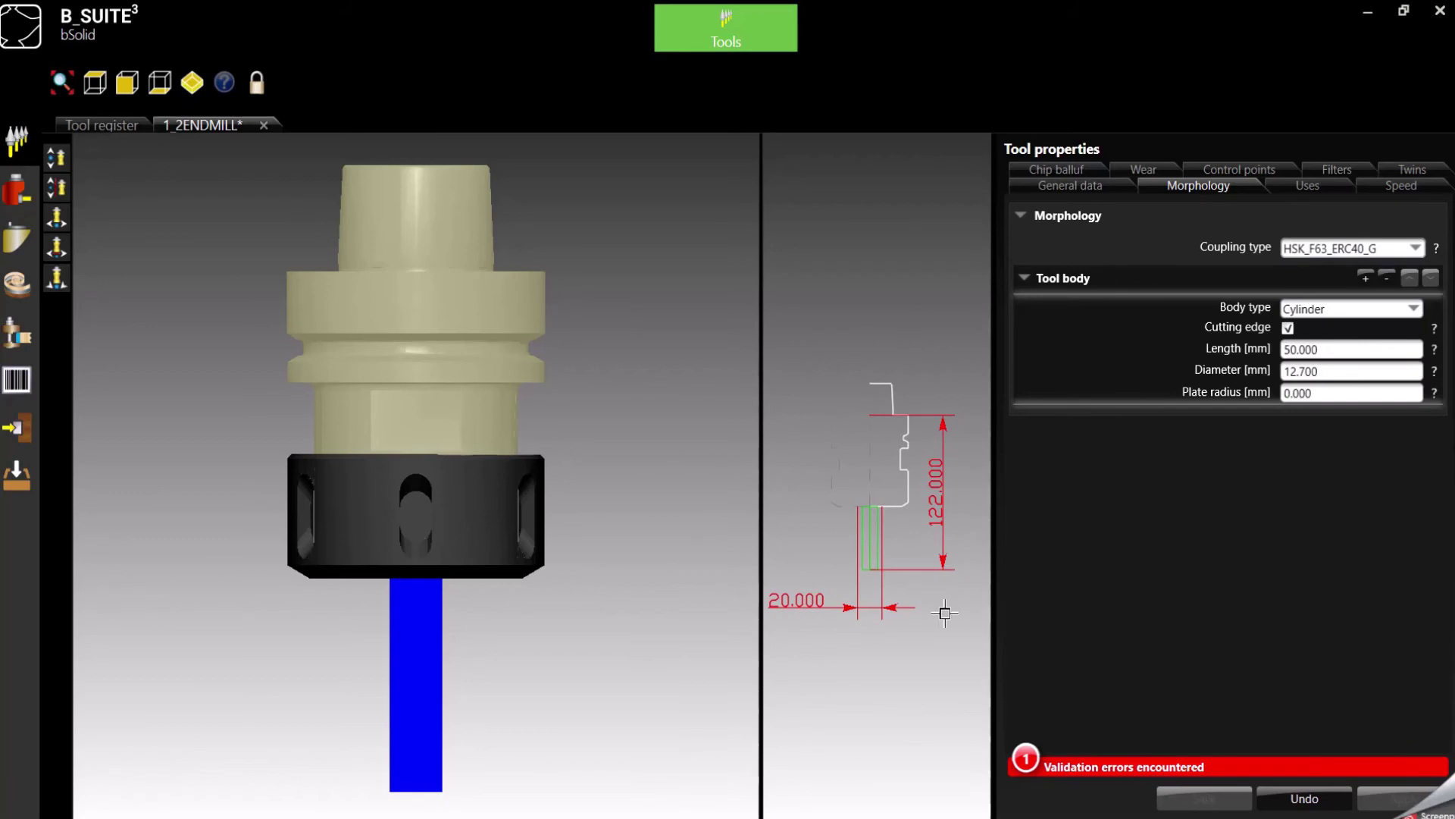
left_click(59, 255)
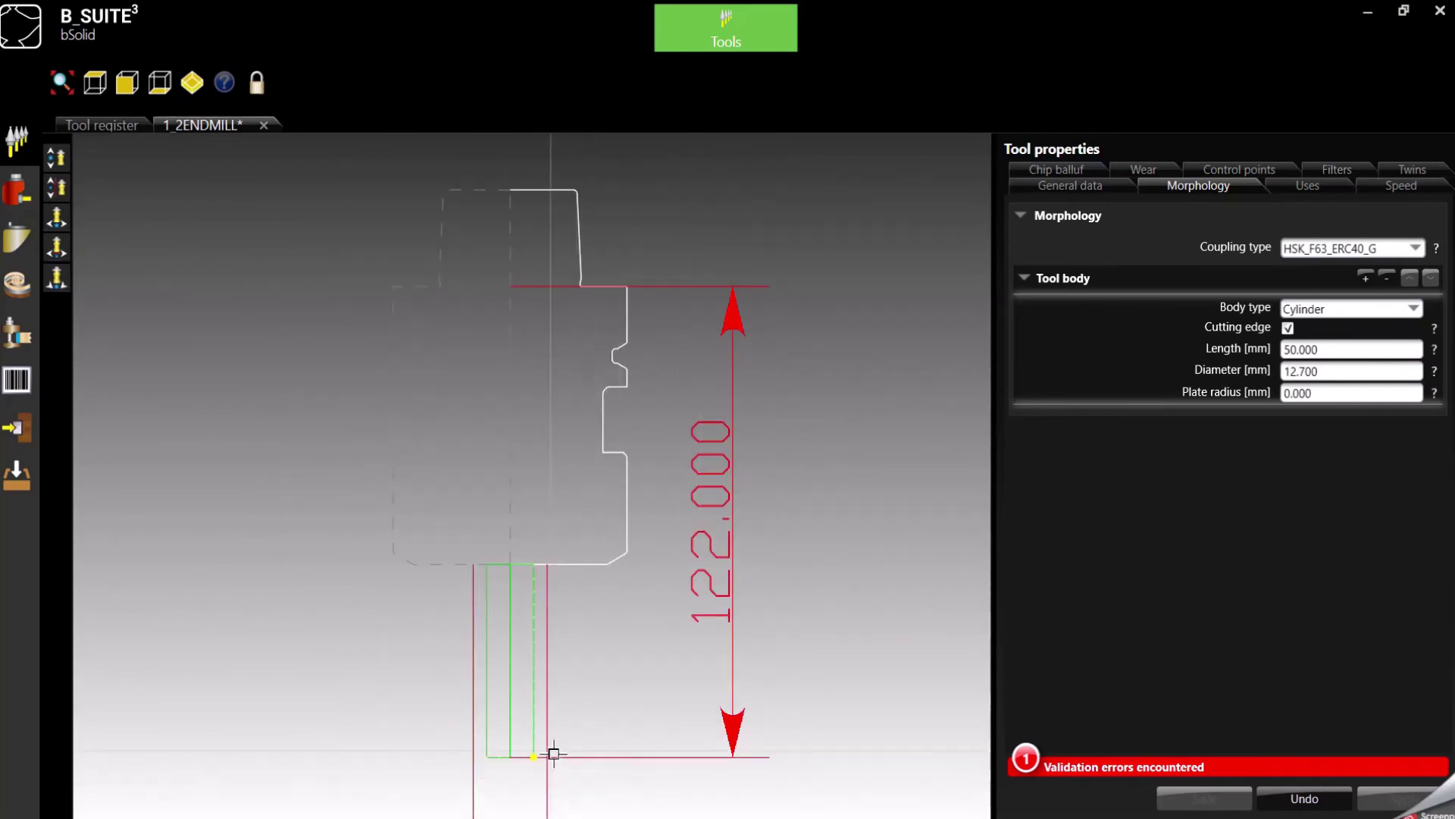
scroll(551, 756, "up", 4)
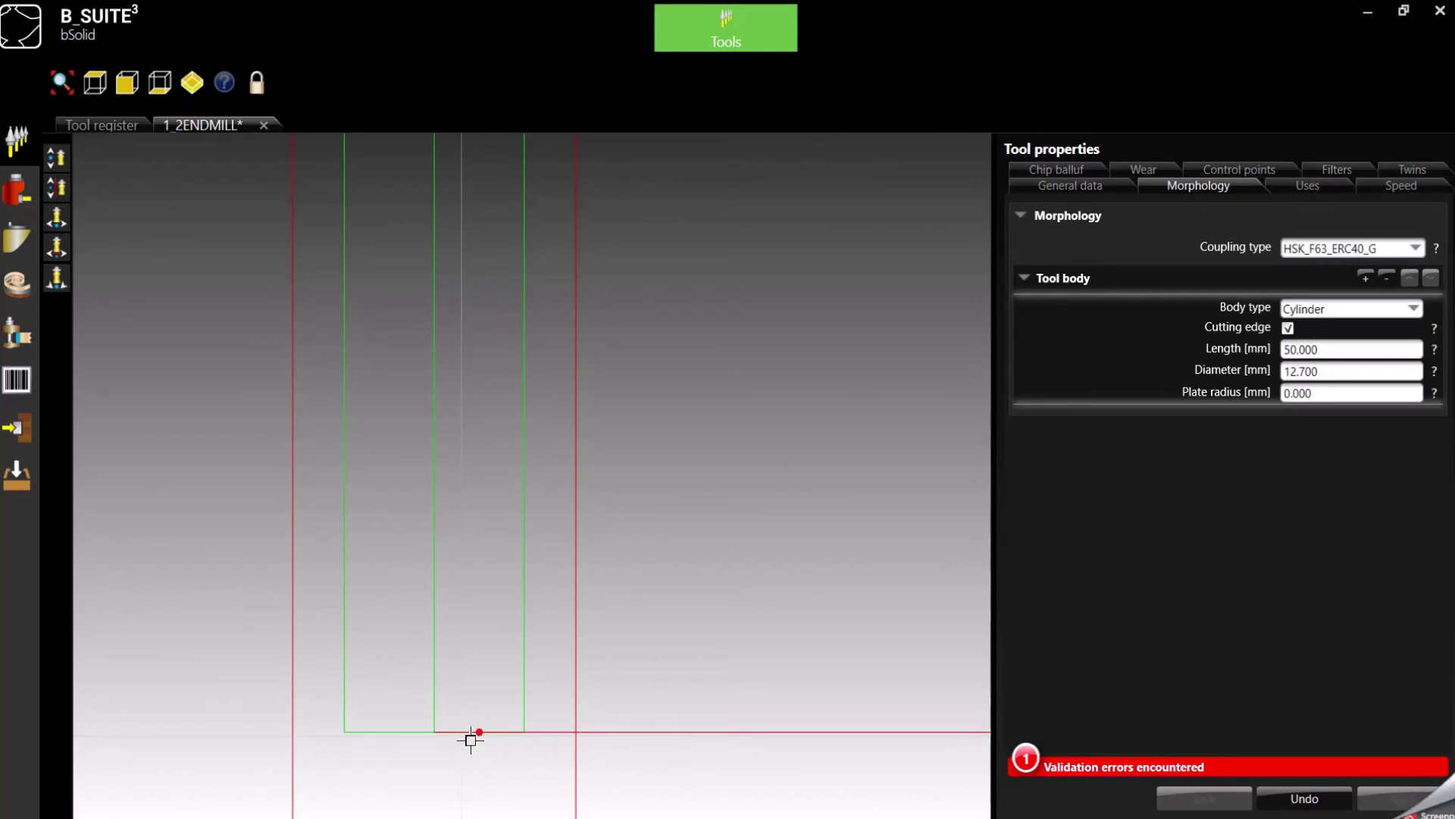
left_click(531, 734)
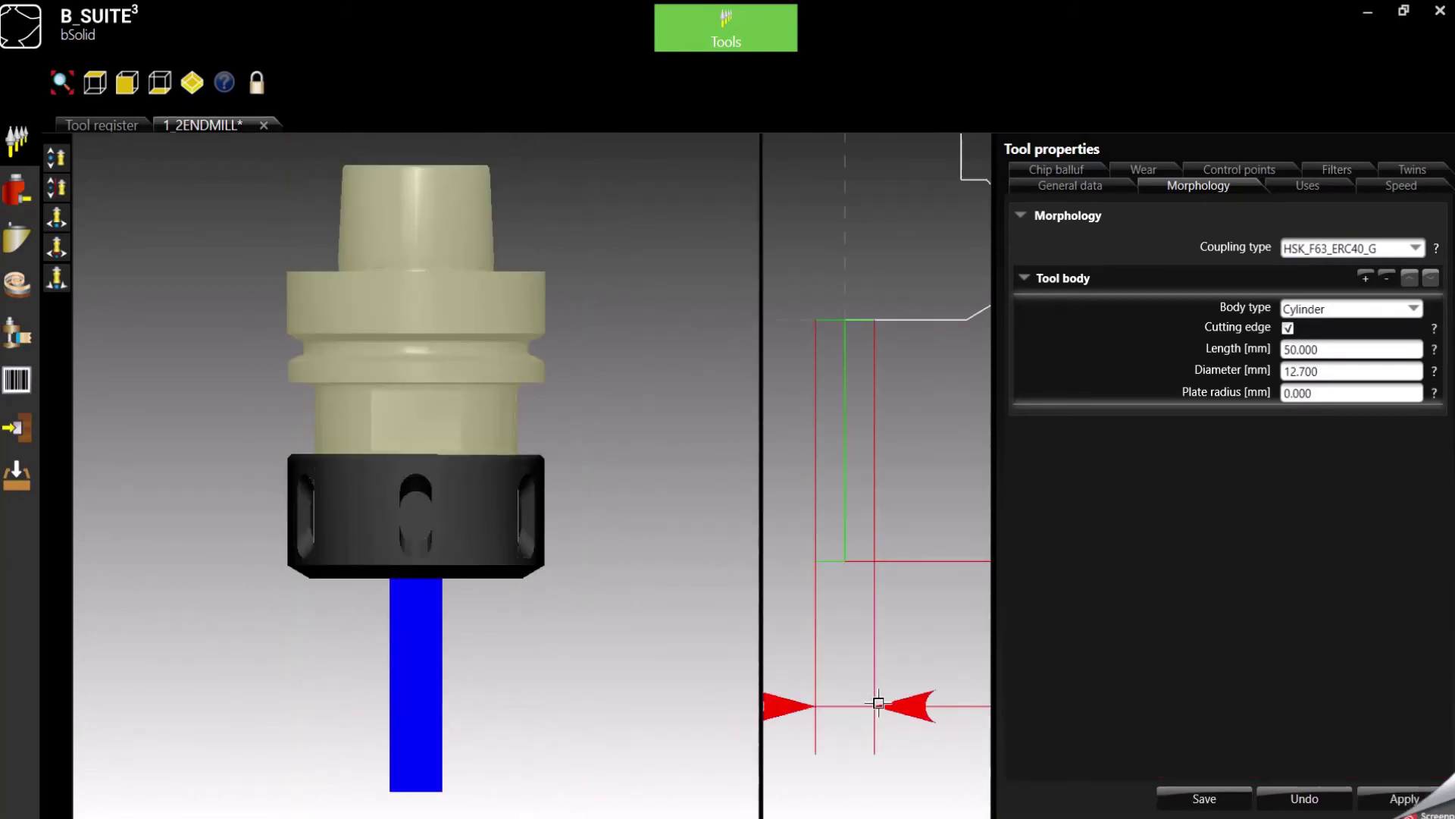
scroll(875, 701, "down", 3)
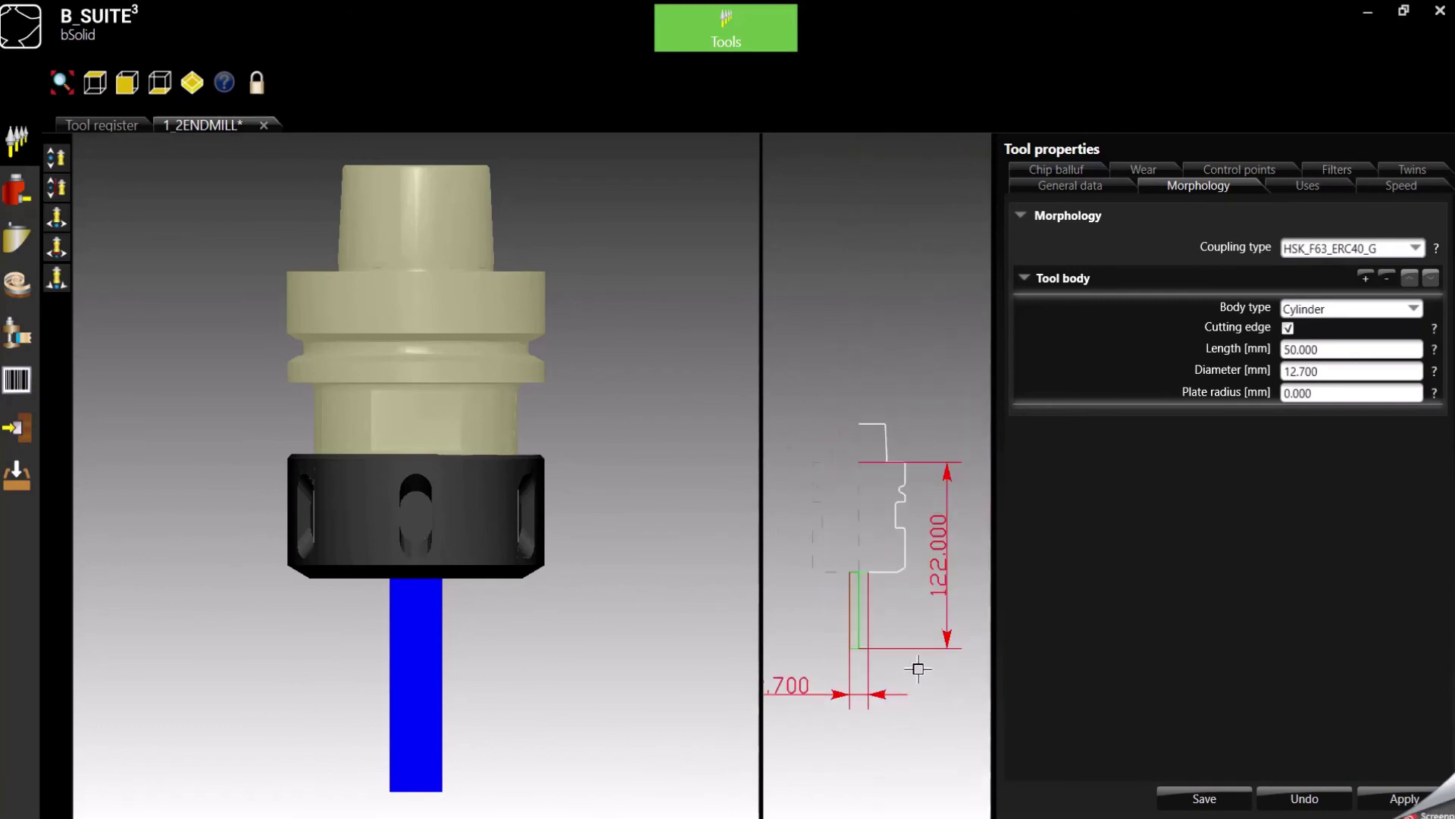
scroll(944, 694, "down", 1)
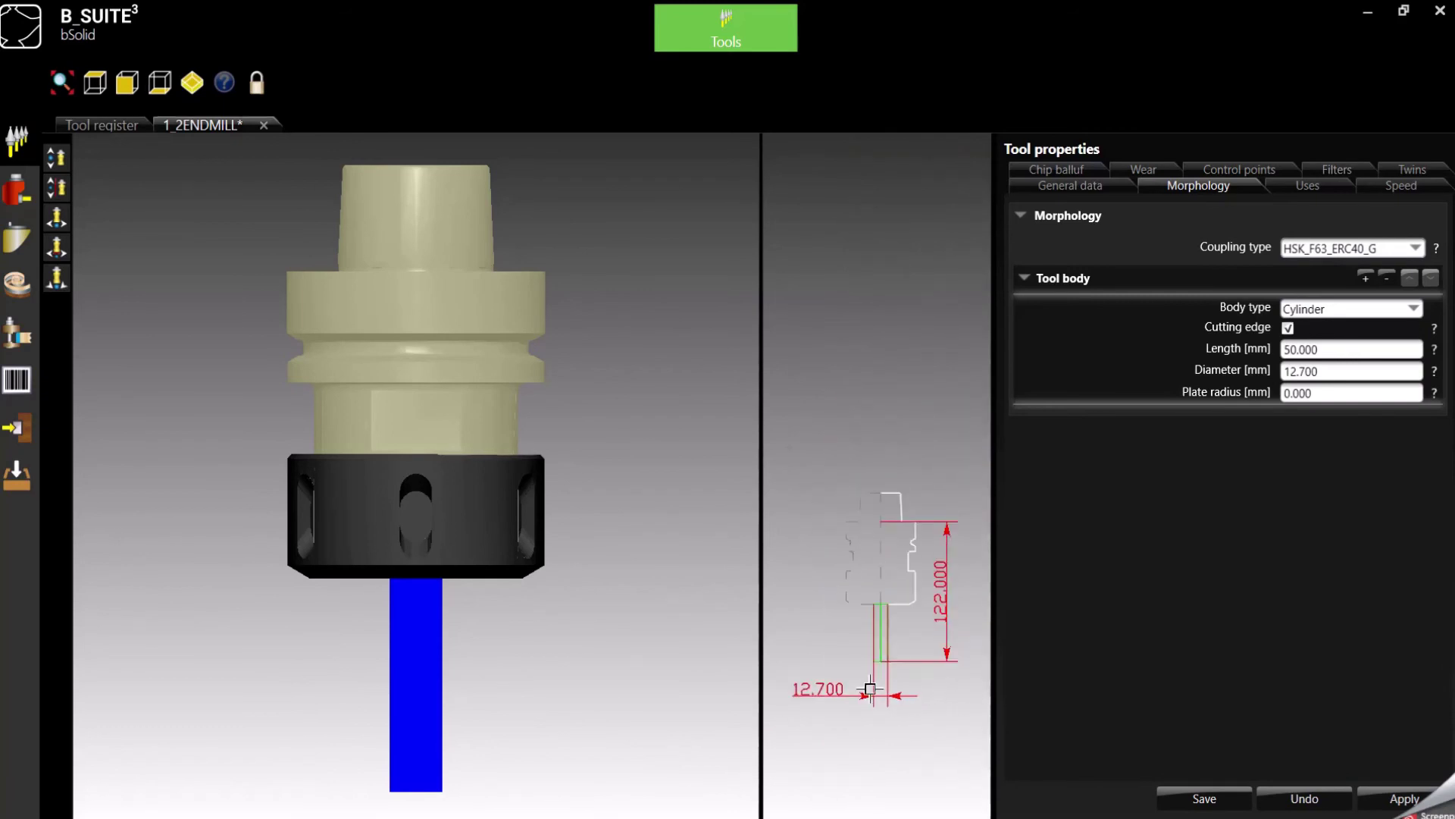
scroll(883, 704, "up", 1)
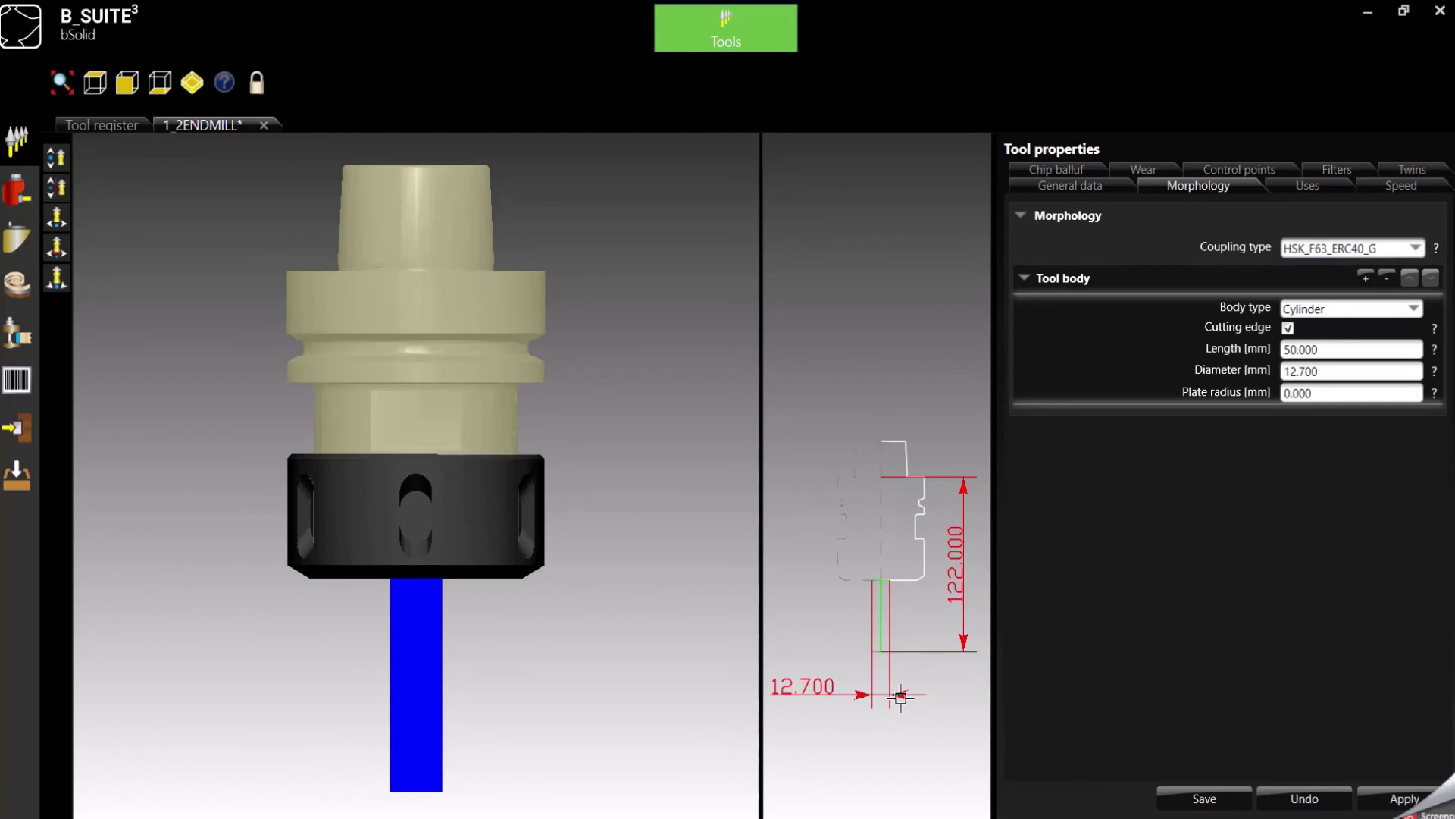
Step: Check the tool body's length in the morphology data and set the maximum working depth to 45 mm in the general data
left_click(1094, 188)
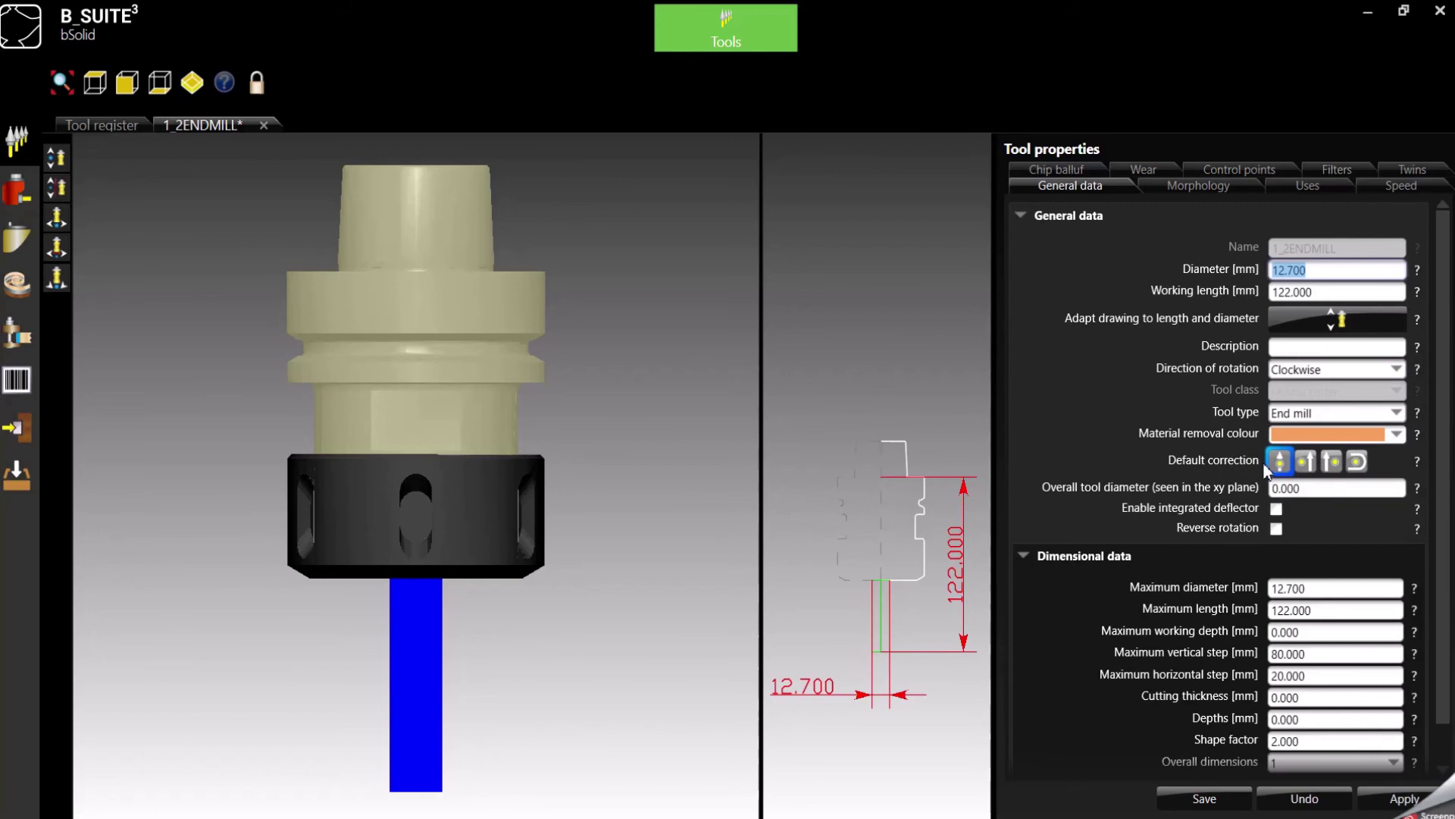
scroll(1205, 444, "down", 1)
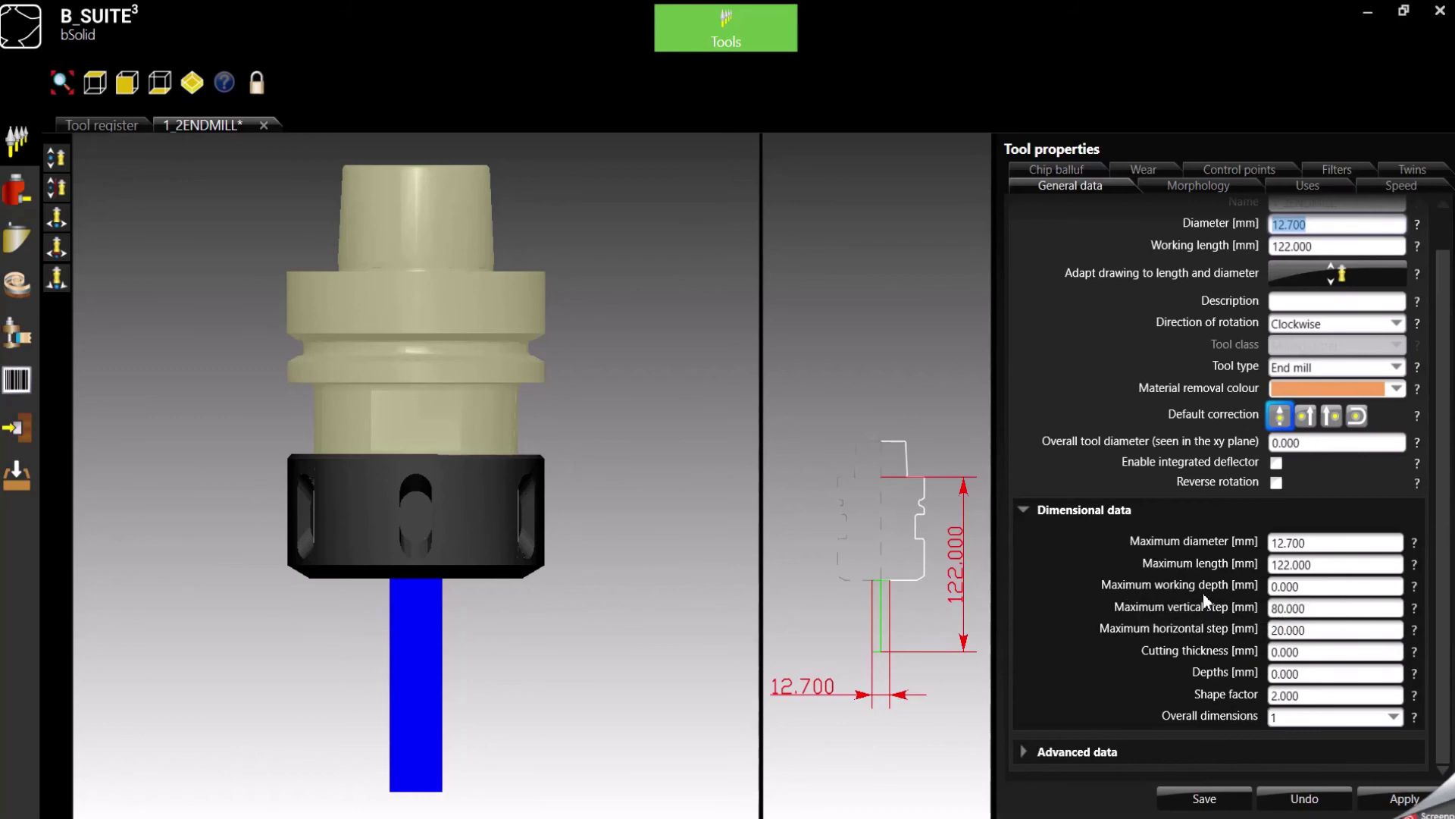
left_click(1288, 586)
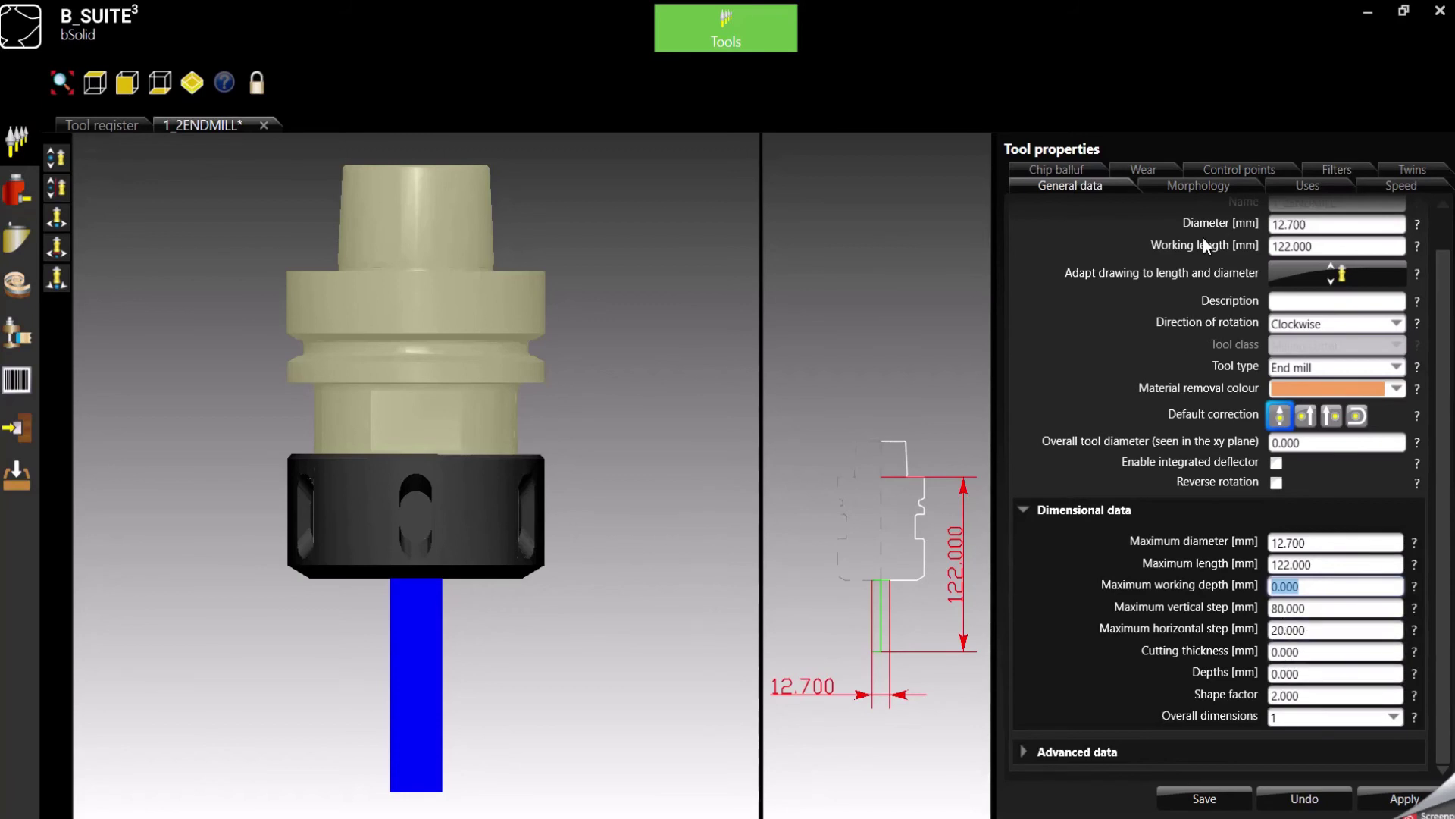
left_click(1184, 185)
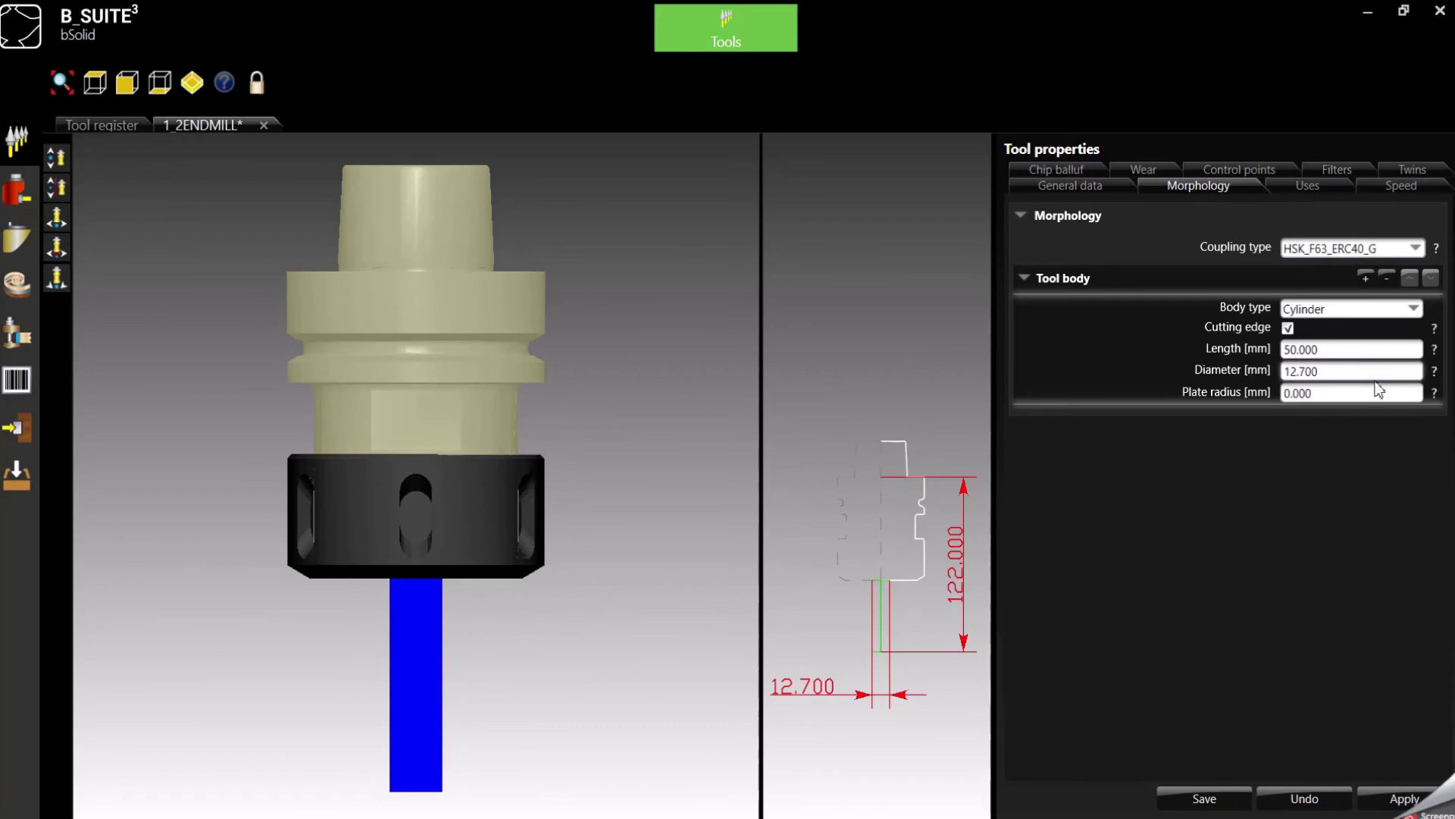
double_click(1308, 350)
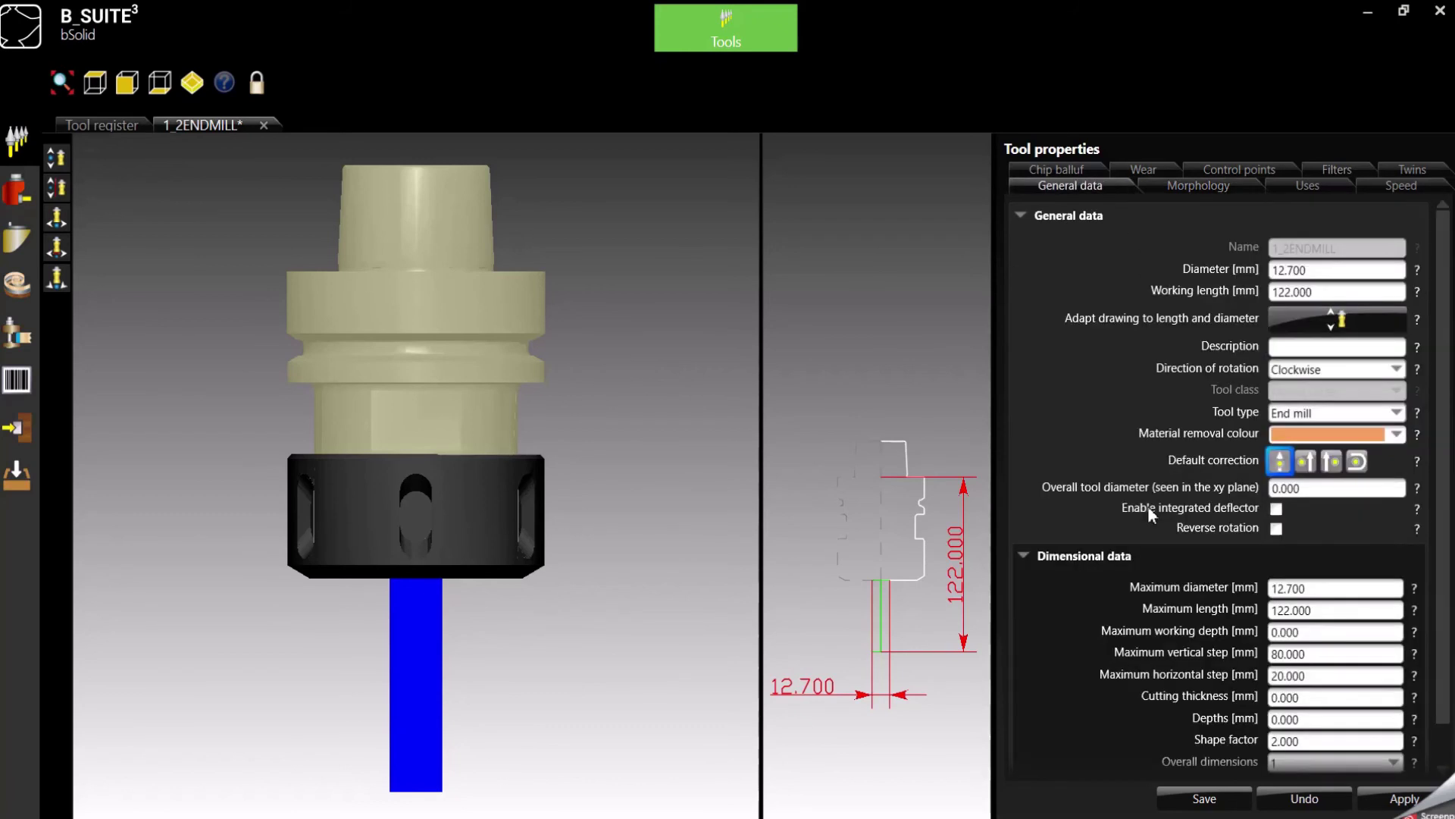
scroll(1182, 591, "down", 1)
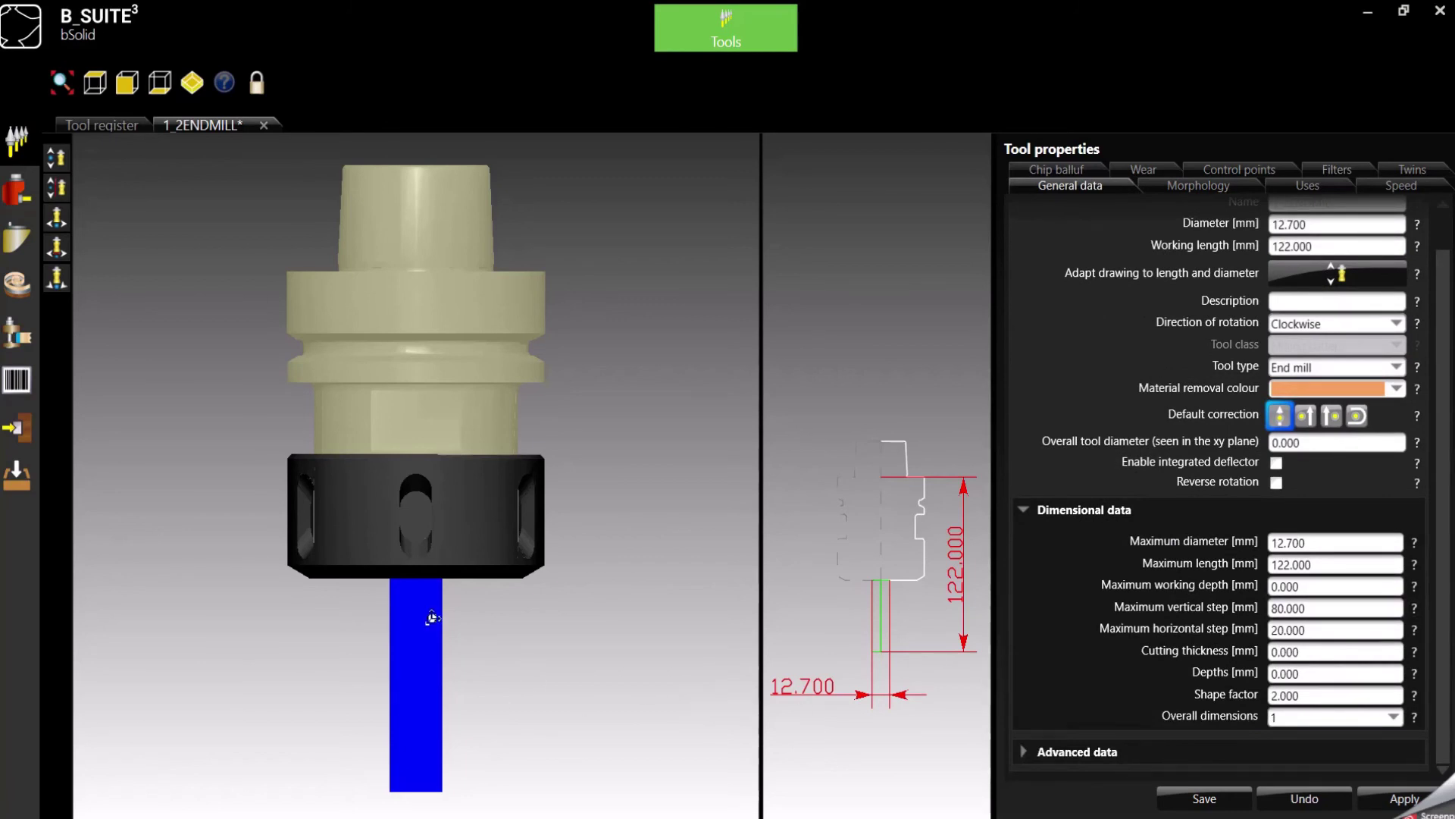
left_click(1307, 585)
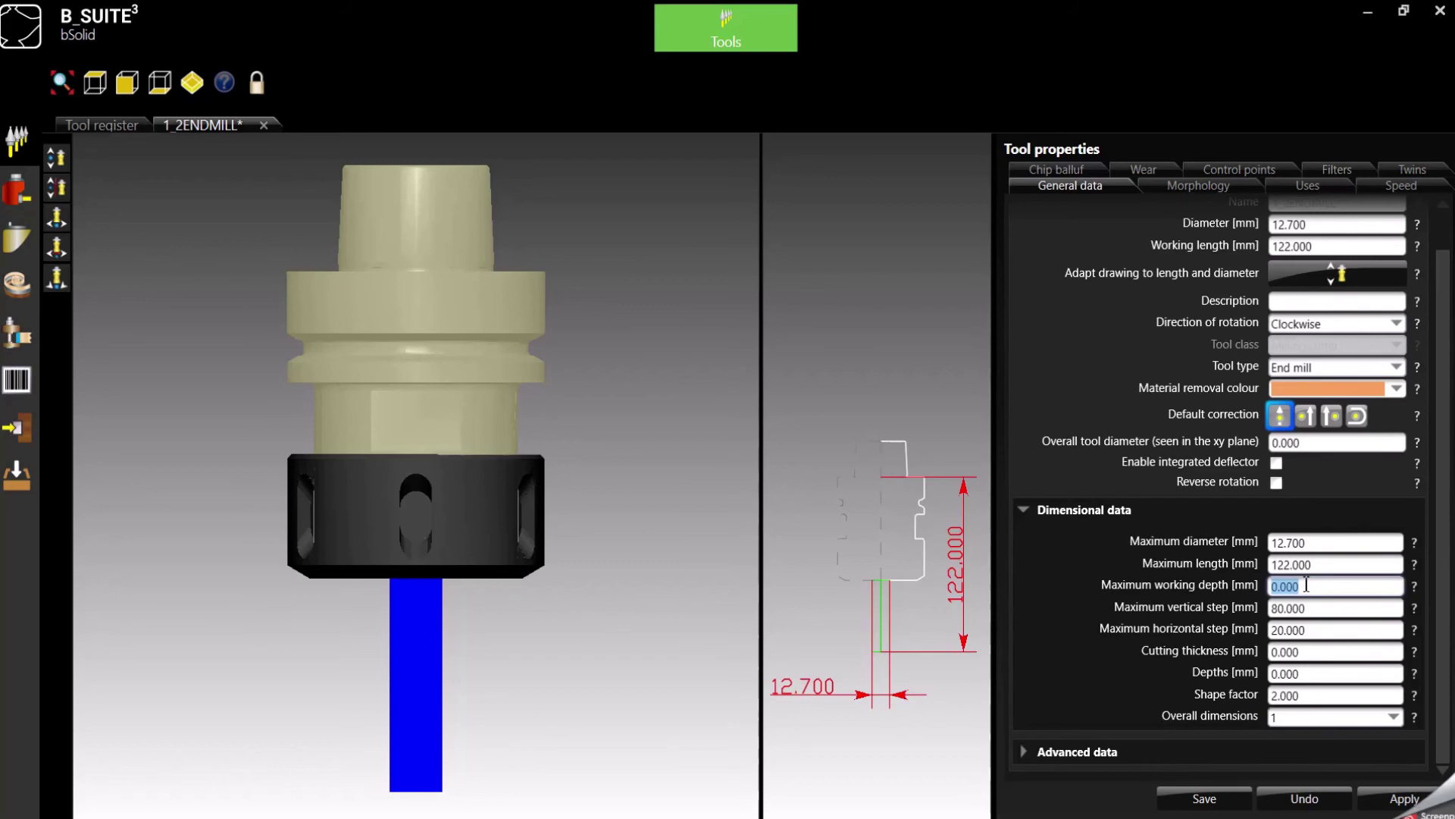
type("45")
key("Tab")
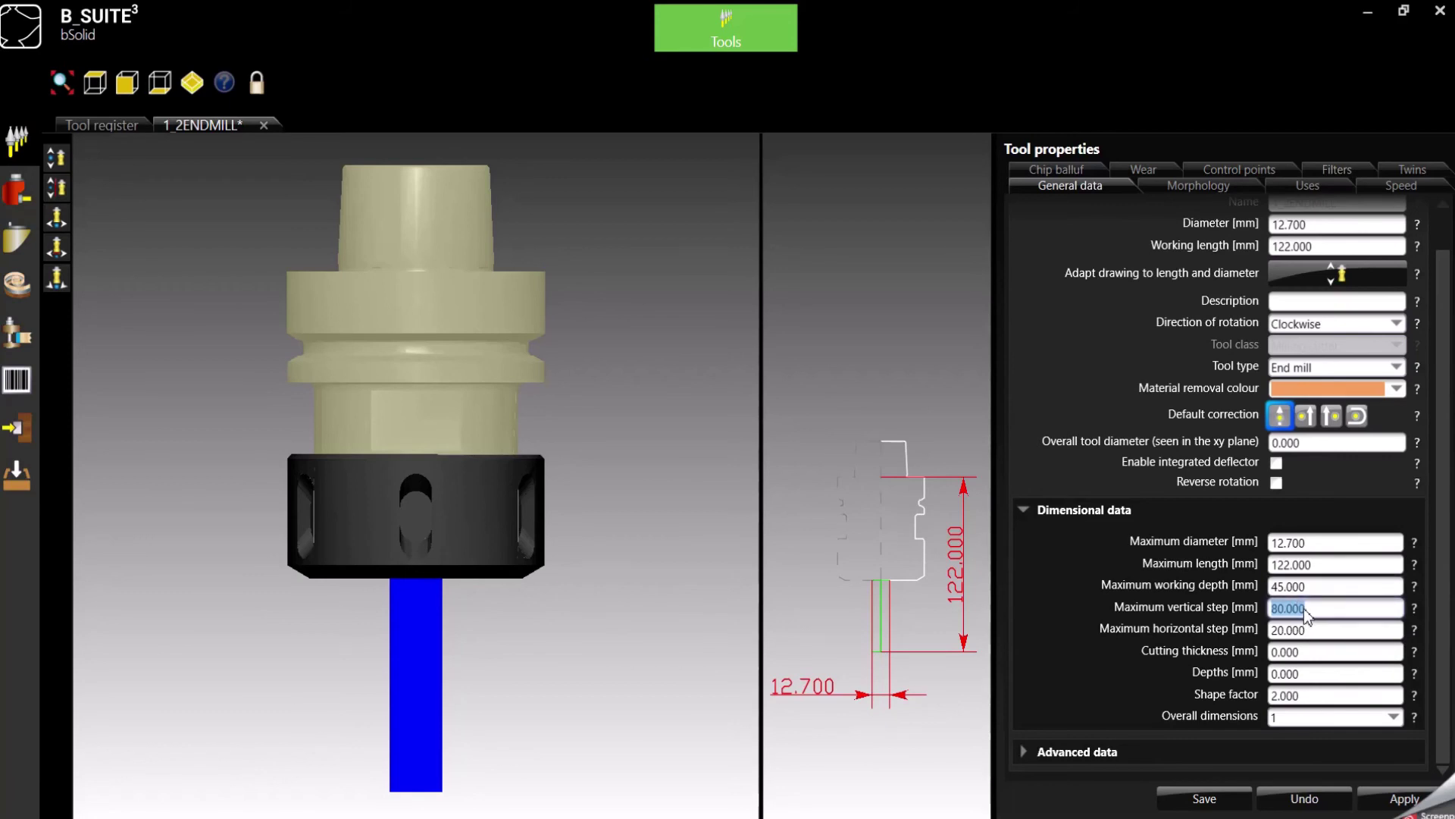
Step: Set the end mill's maximum vertical step to 15 mm
type("45")
left_click_drag(1324, 609, 1272, 609)
type("15")
left_click(1325, 628)
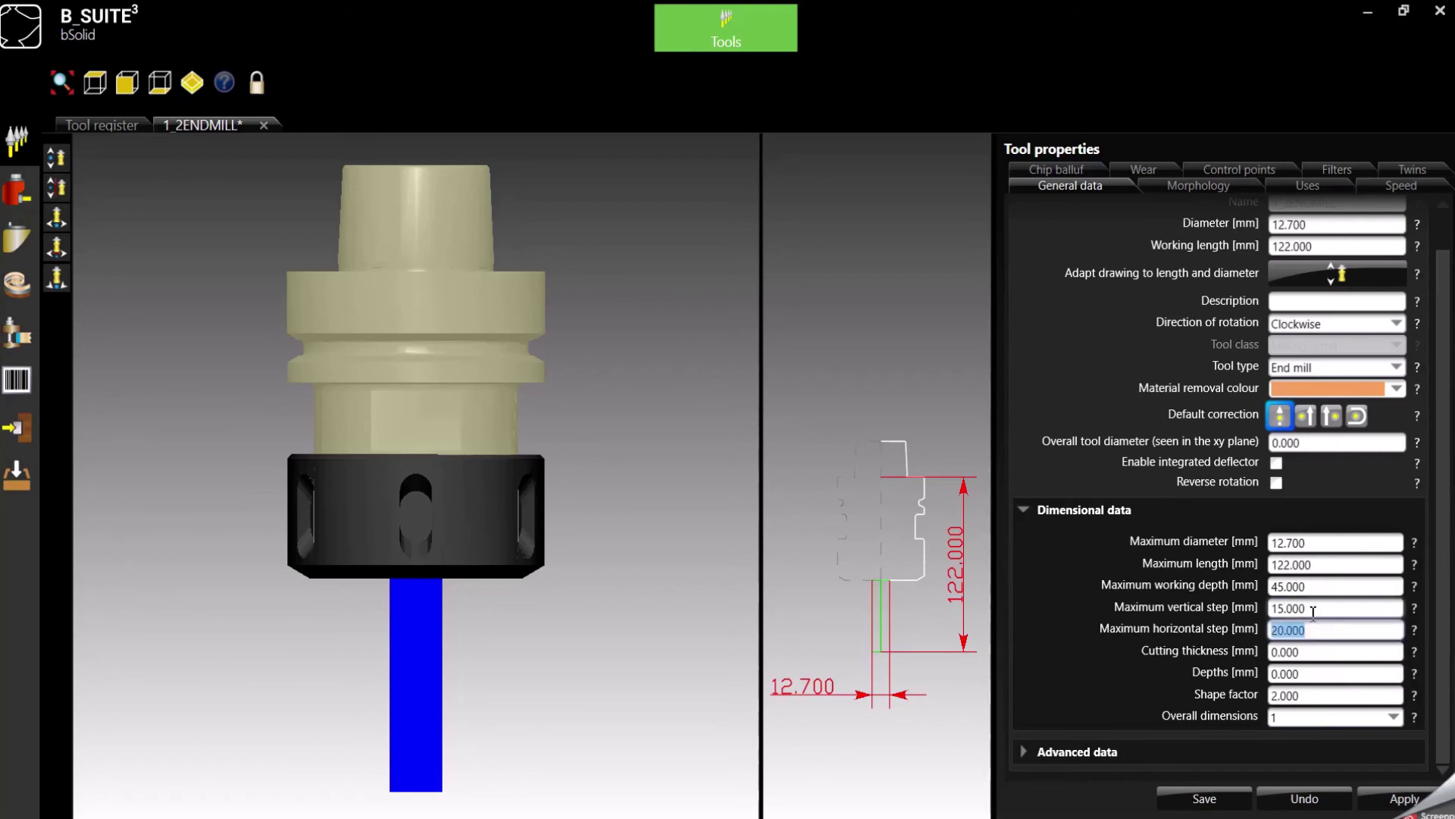
left_click(1314, 610)
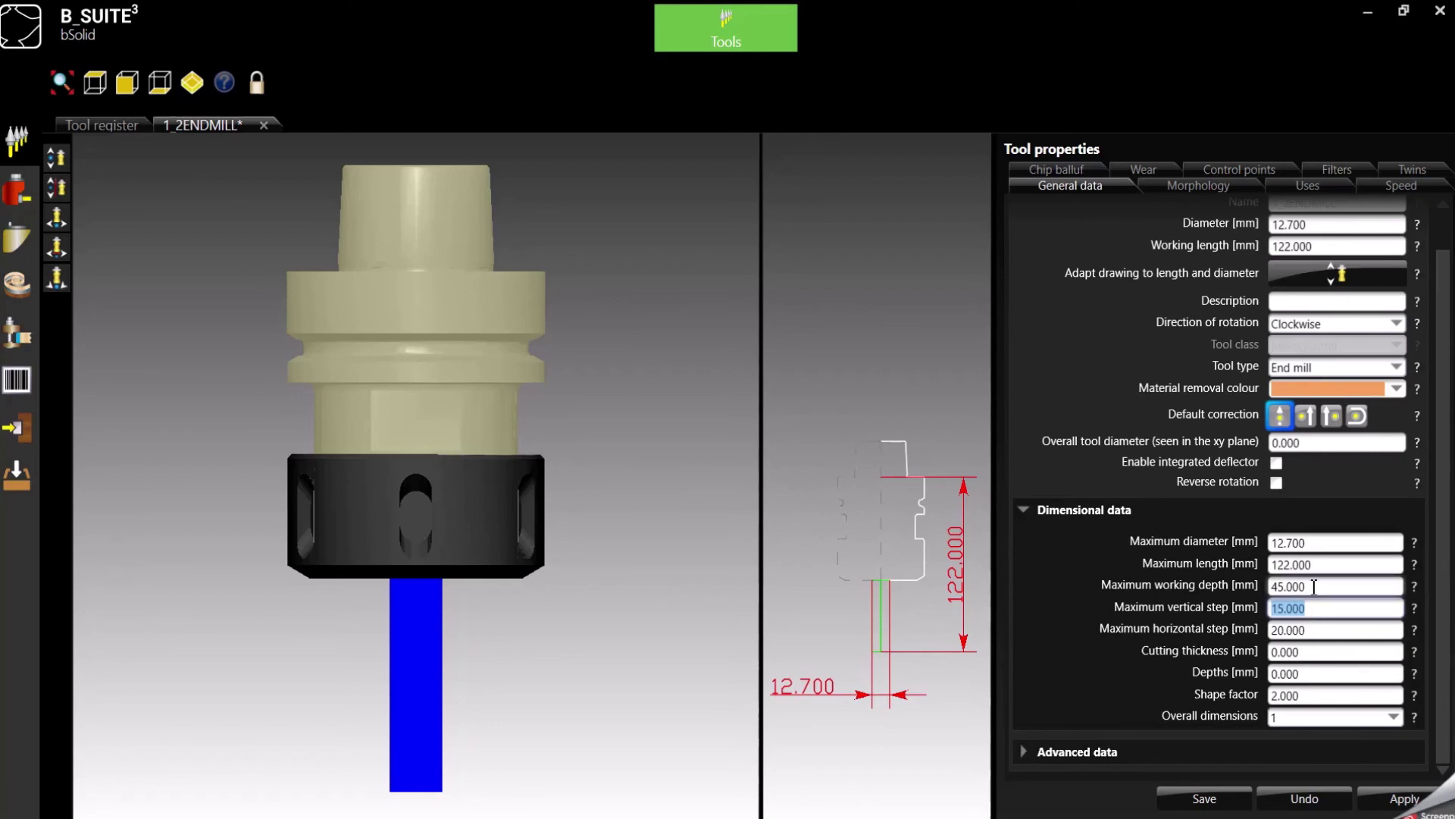
left_click(1315, 587)
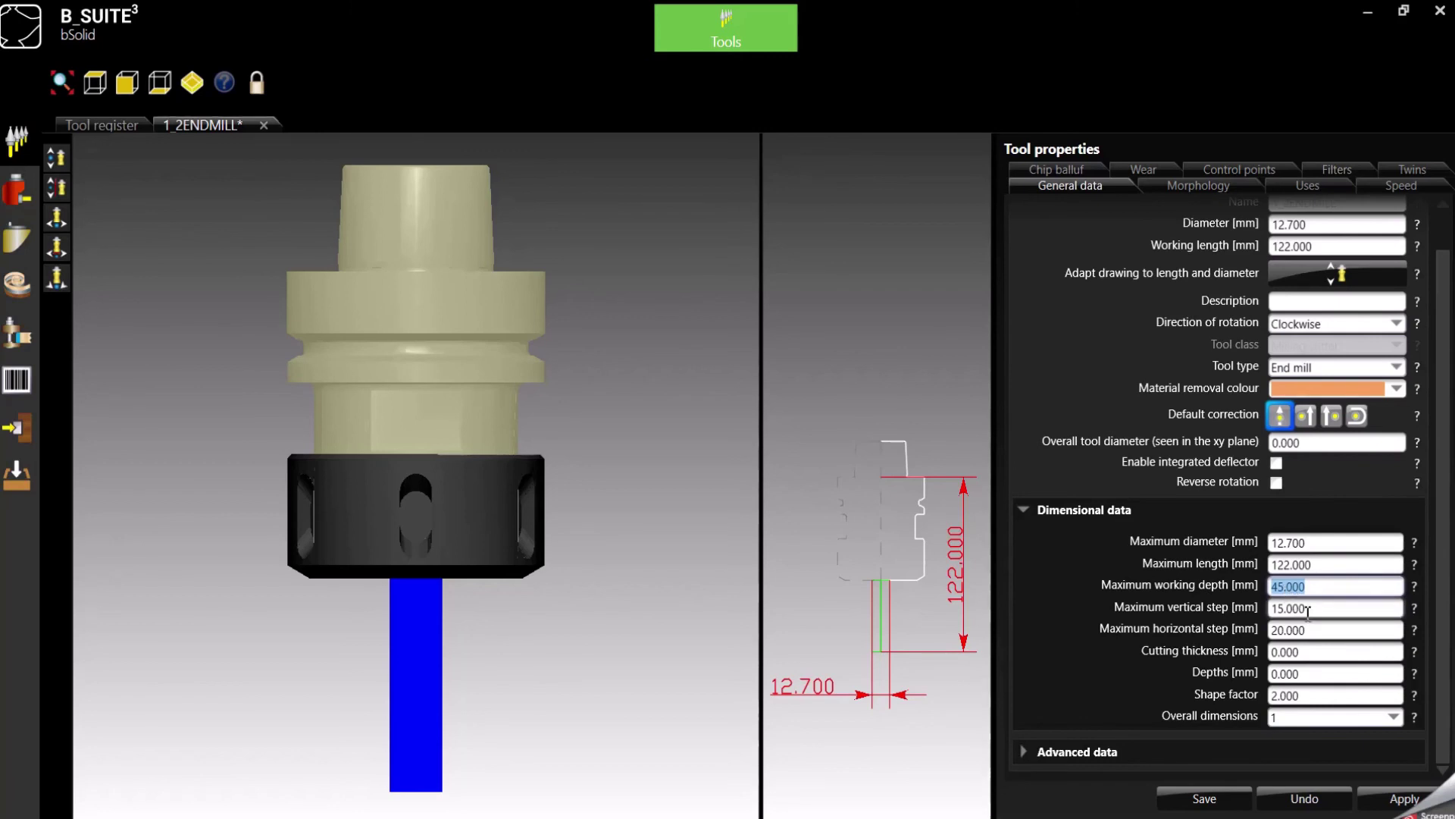
left_click(1294, 610)
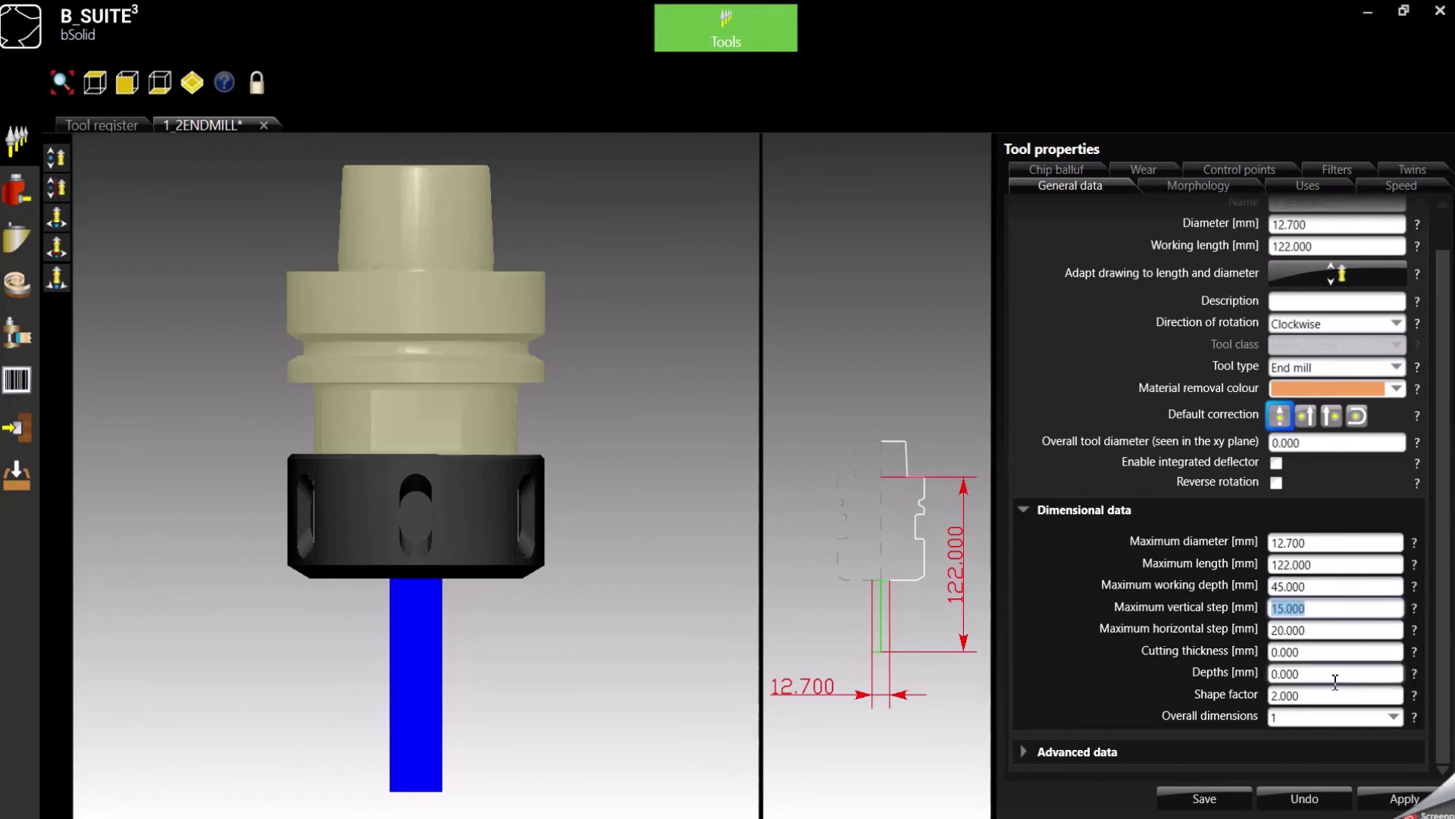
Step: Set the end mill's maximum horizontal step to 12.7 mm
key("Tab")
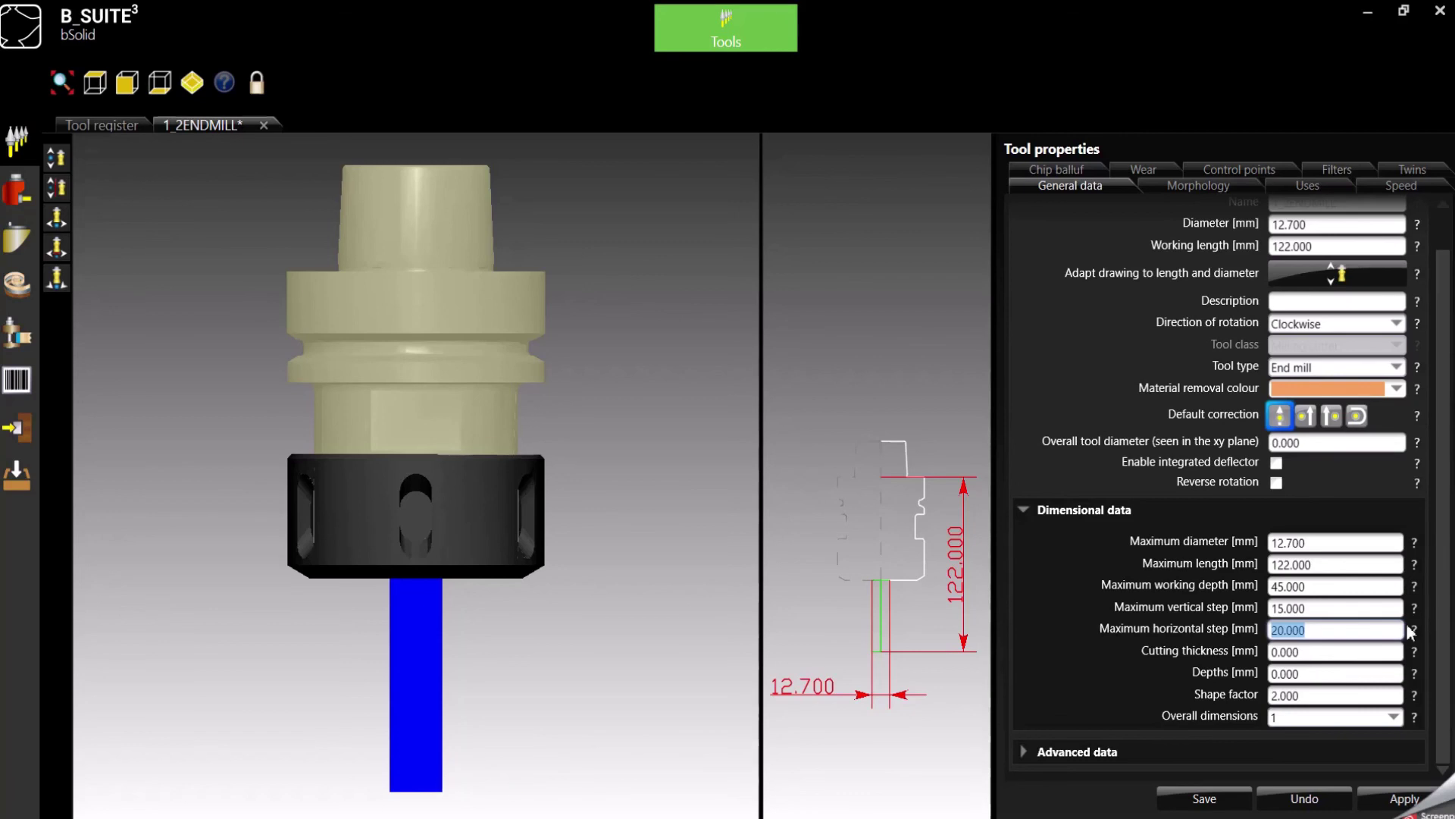
type("12.7")
key("Tab")
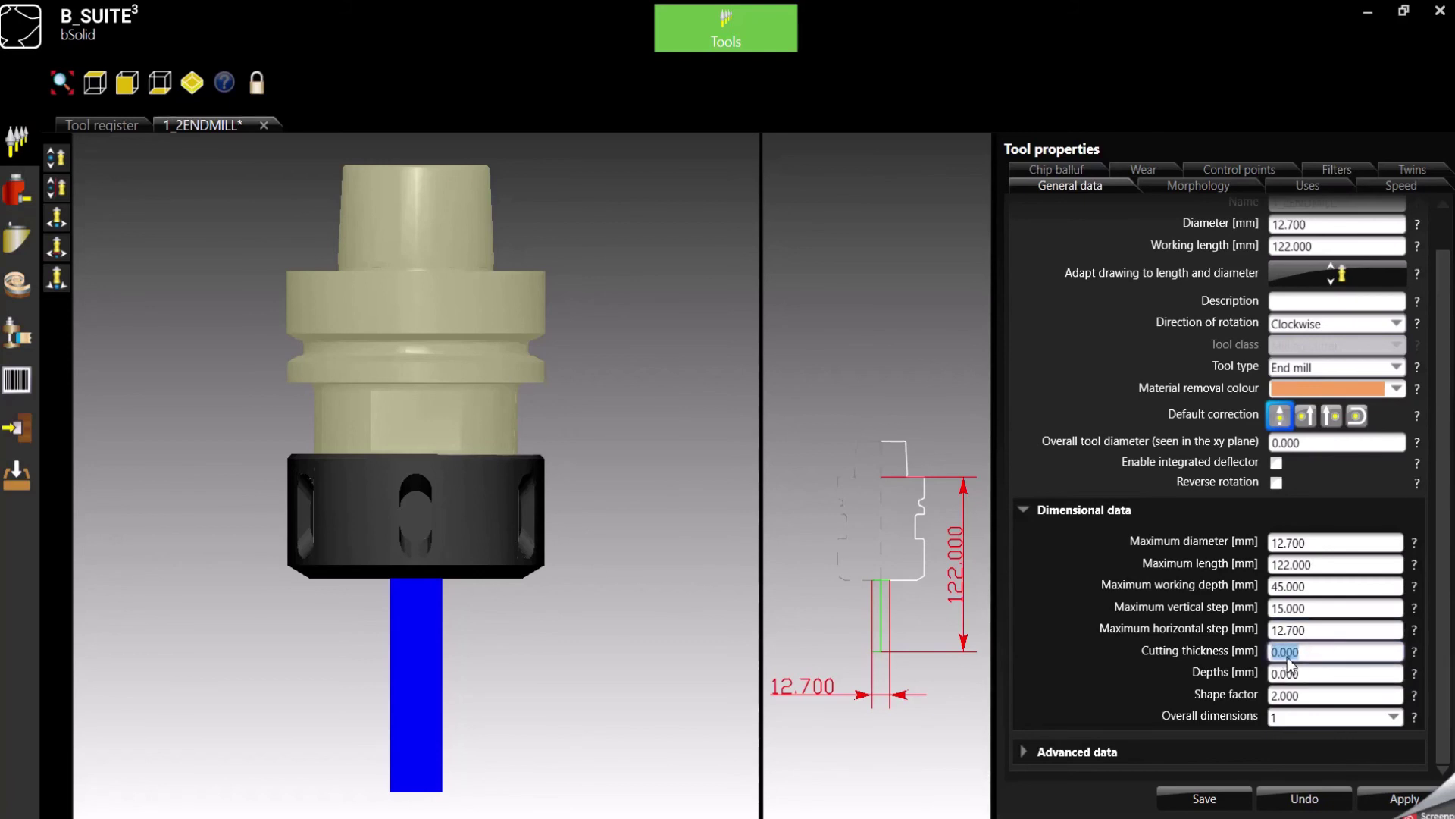
left_click(1317, 631)
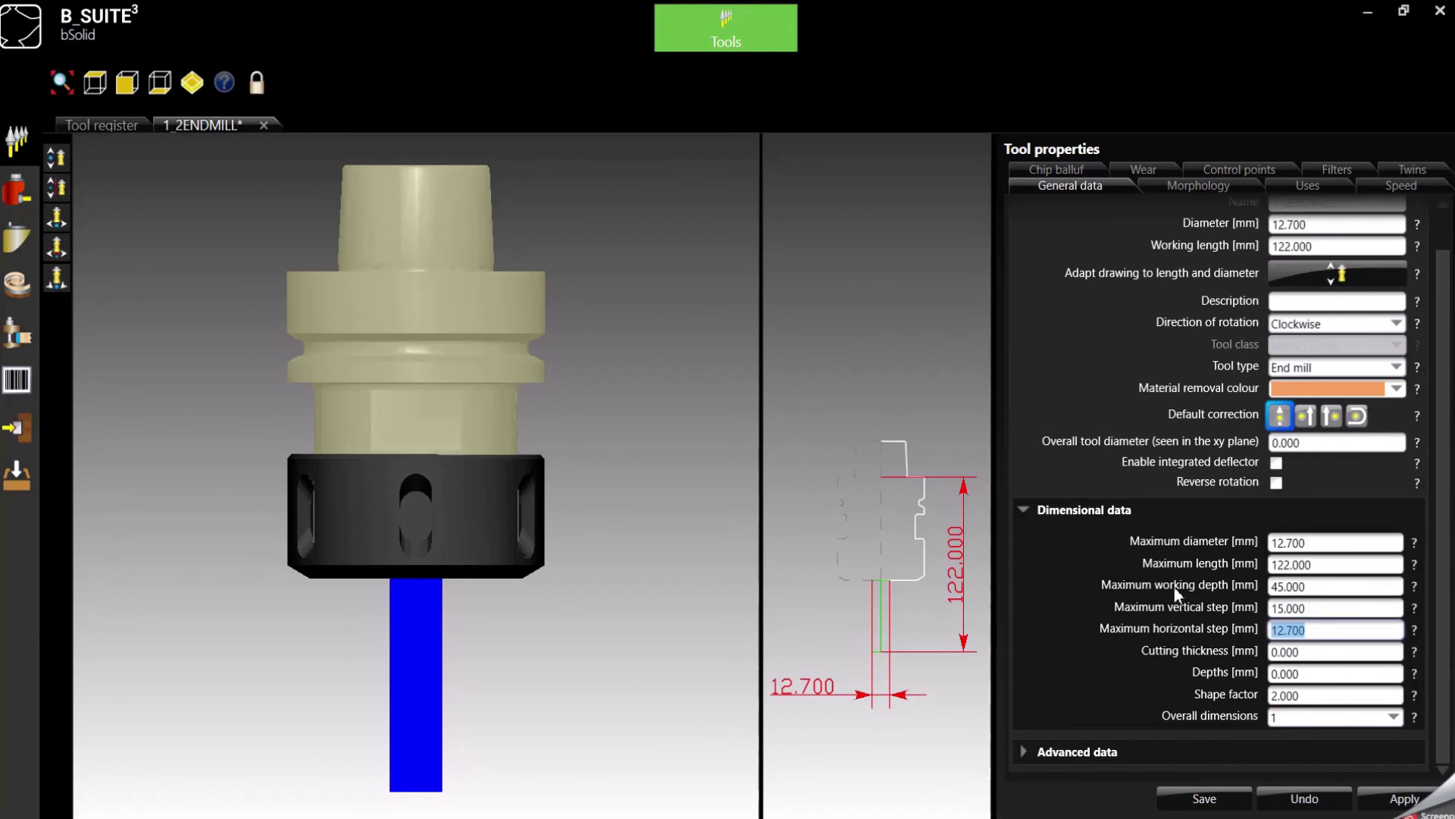
left_click(1304, 586)
Step: Set the end mill's maximum horizontal step to 45 mm
left_click(1312, 630)
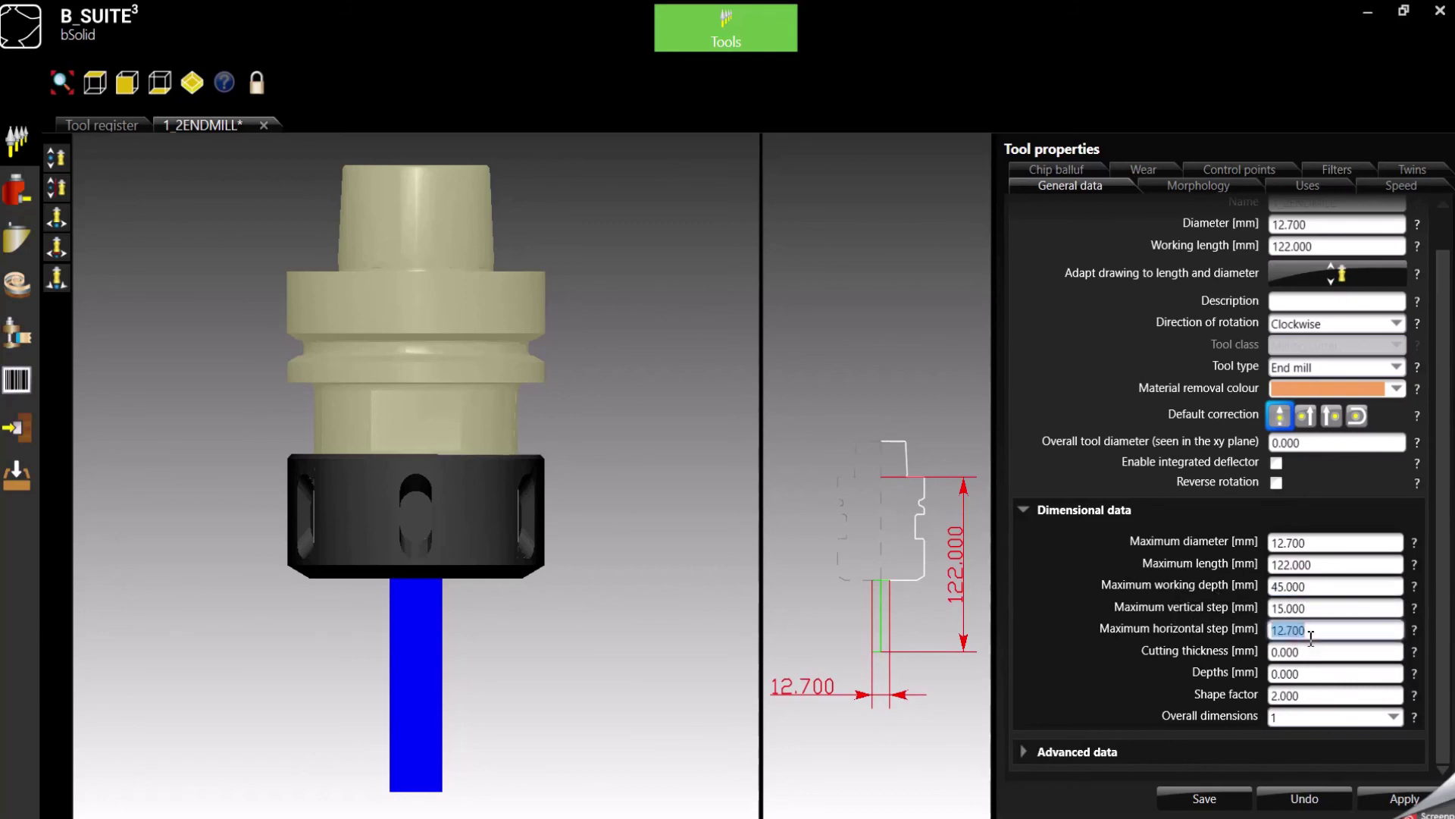
type("45")
key("Tab")
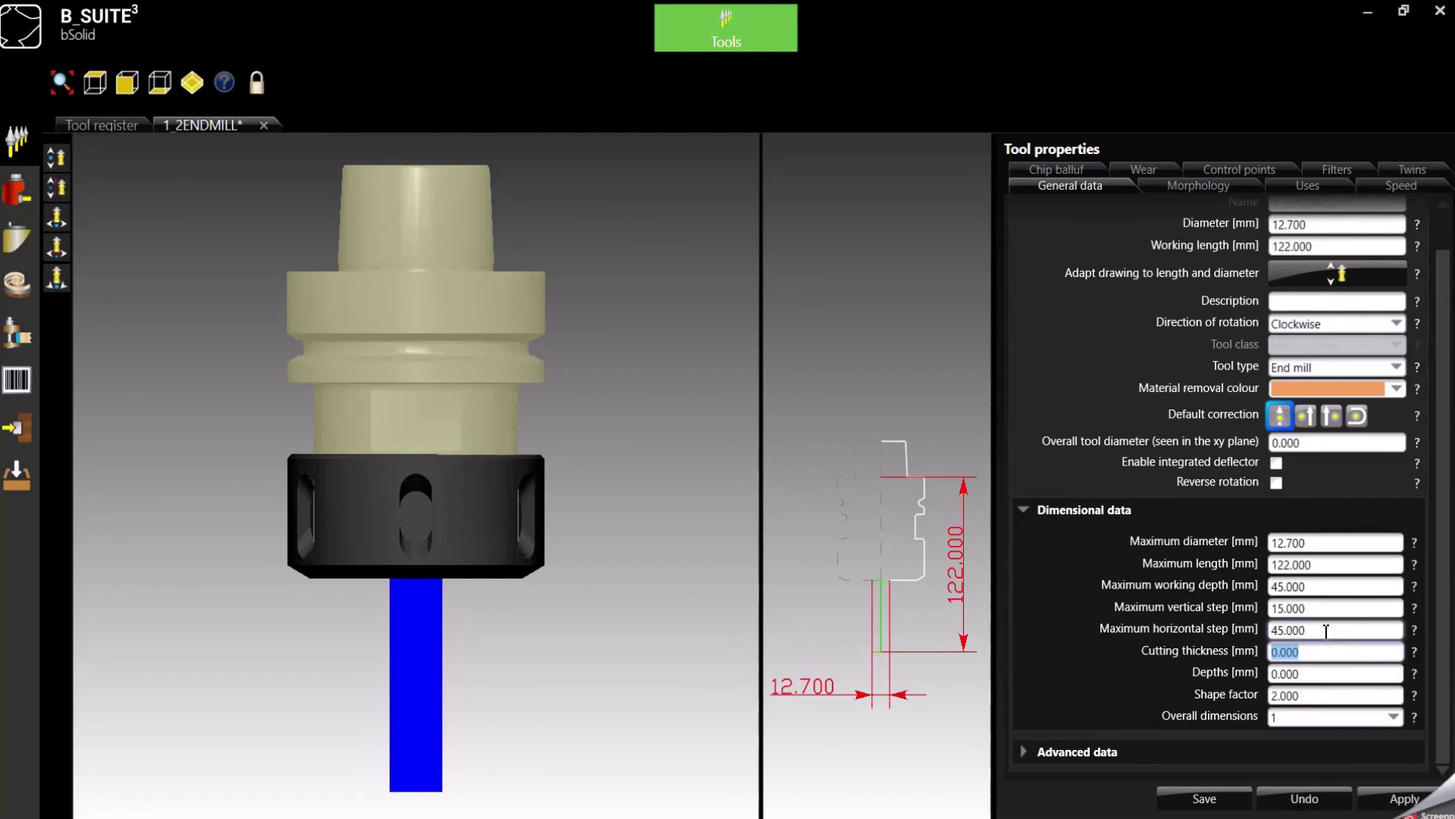
Step: Examine the jig safety and Uniclamp safety distances in the advanced data, and display the tool's permitted uses
left_click(1032, 758)
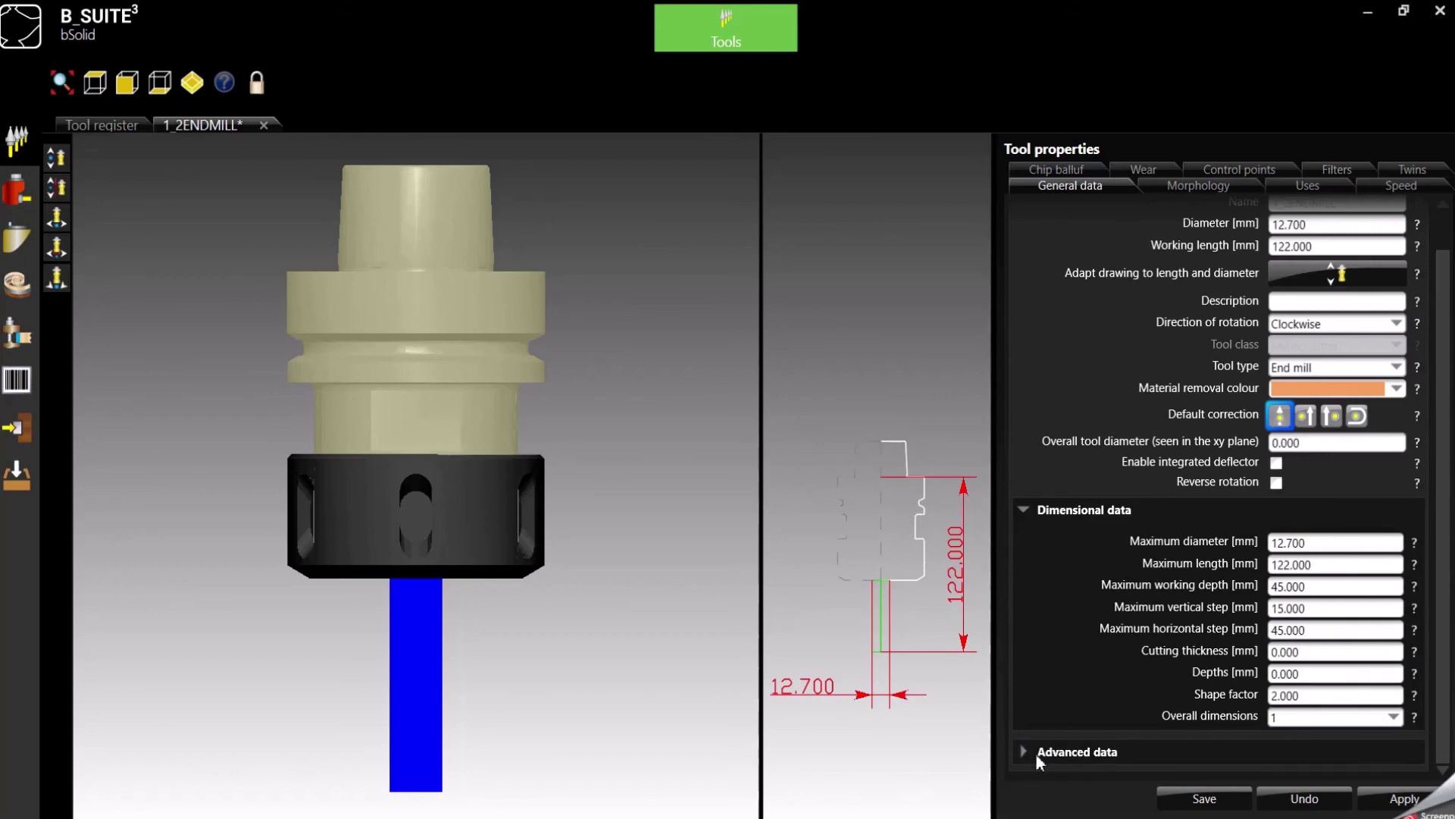
left_click(1021, 750)
scroll(1145, 705, "down", 1)
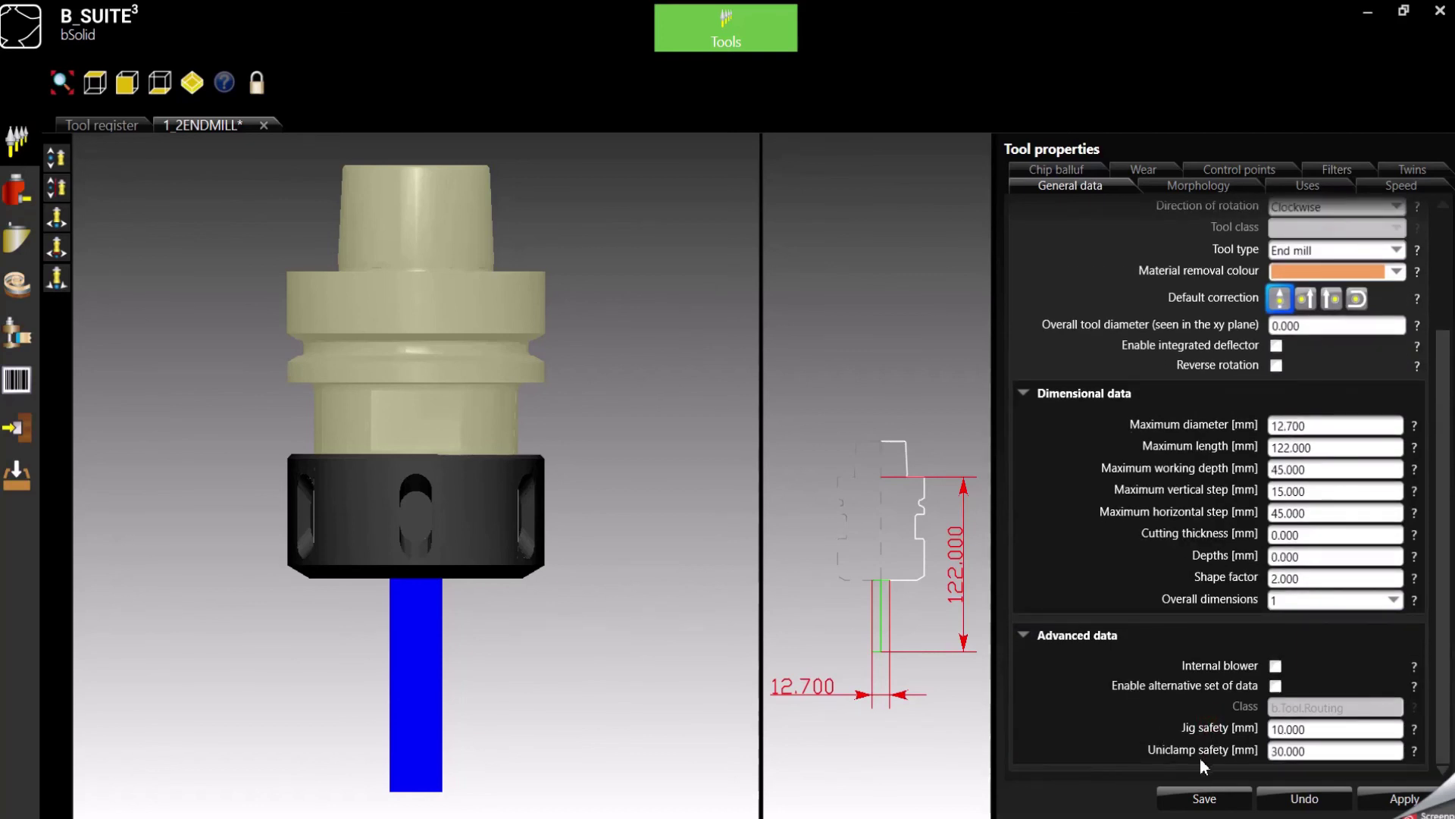
left_click(1295, 730)
left_click(1301, 751)
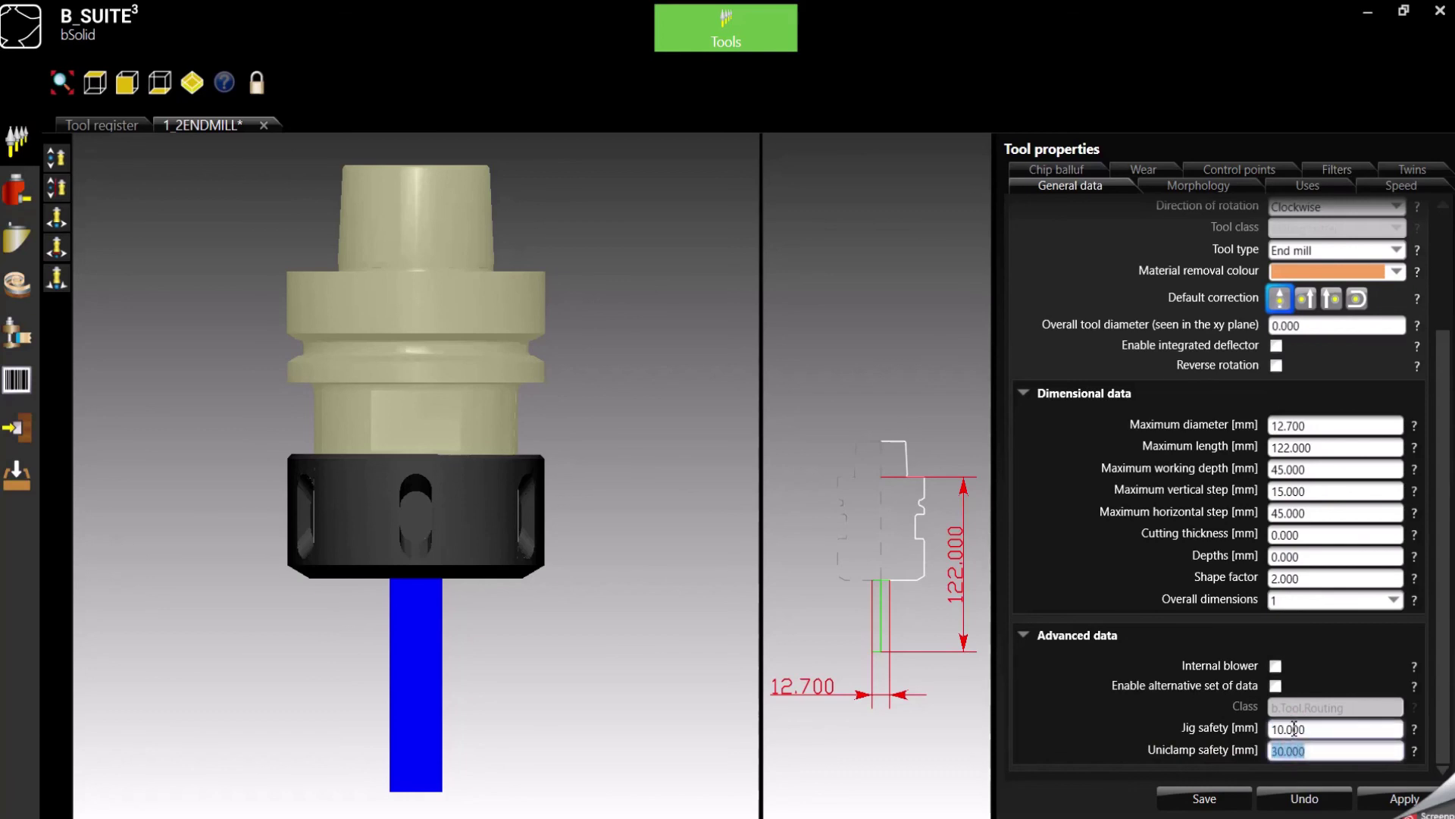
left_click(1291, 728)
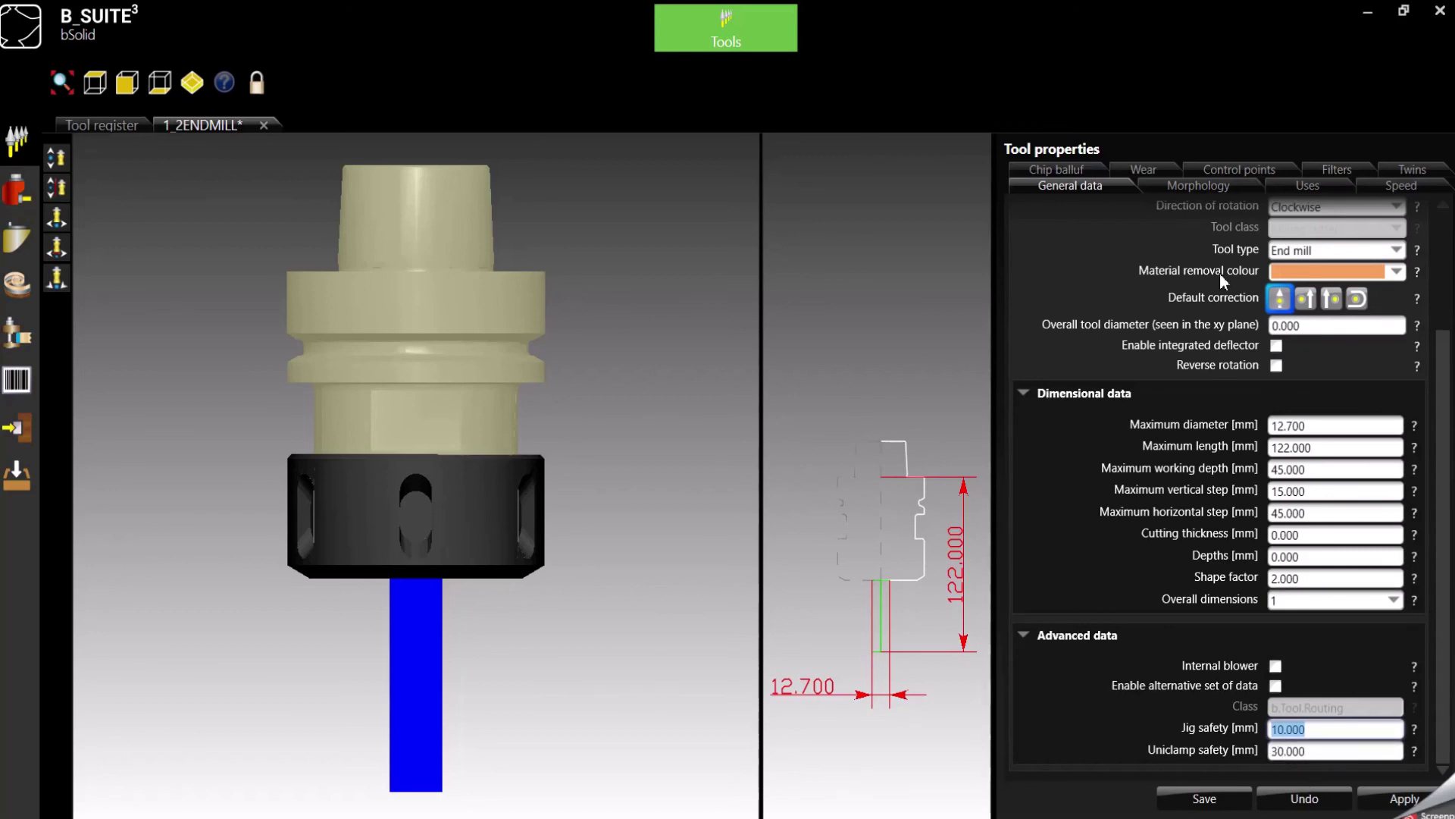
left_click(1326, 185)
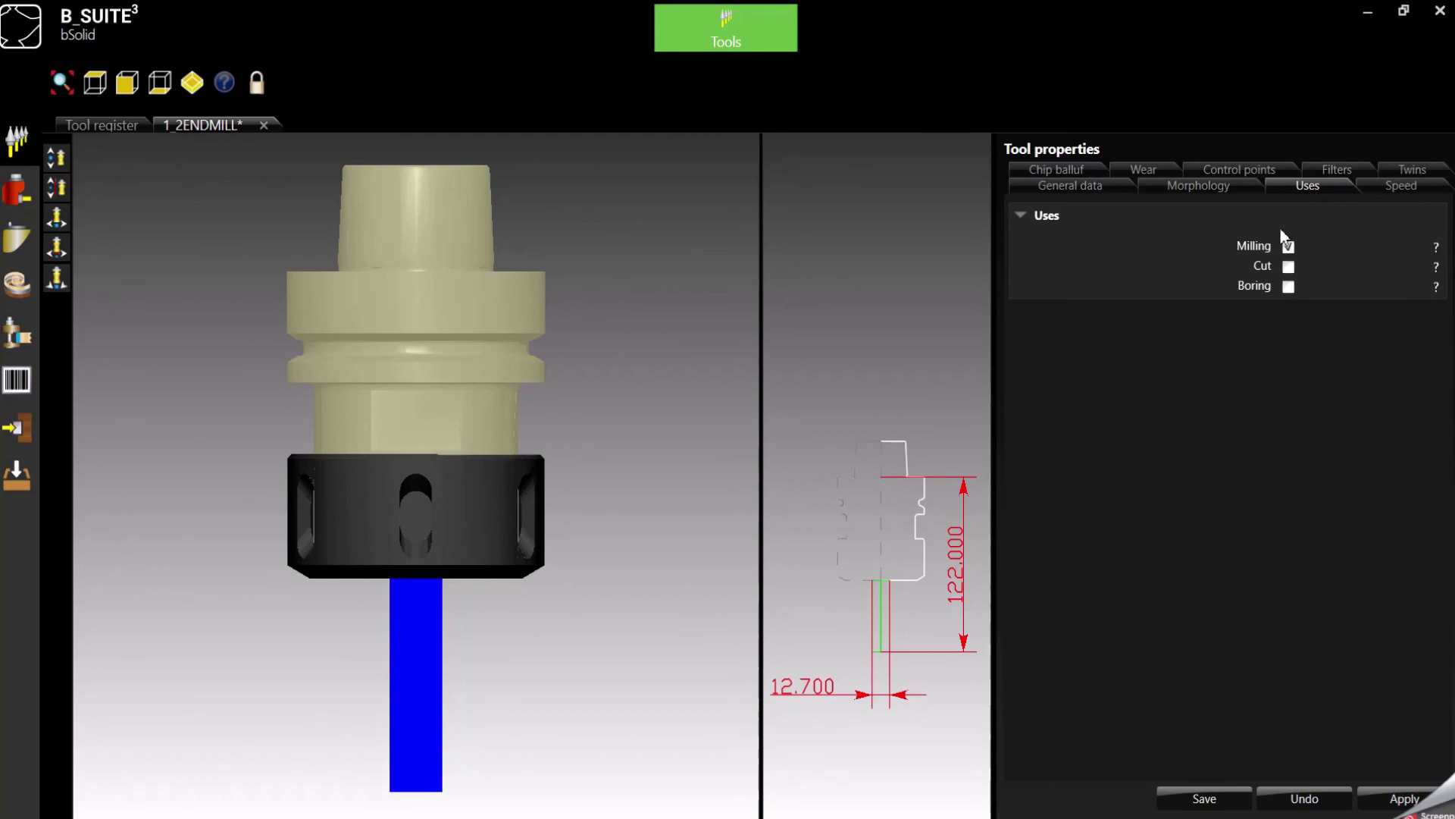
Step: Allow boring as a use of the end mill and set its maximum descent speed to 12000 mm/min
left_click(1290, 287)
left_click(1398, 191)
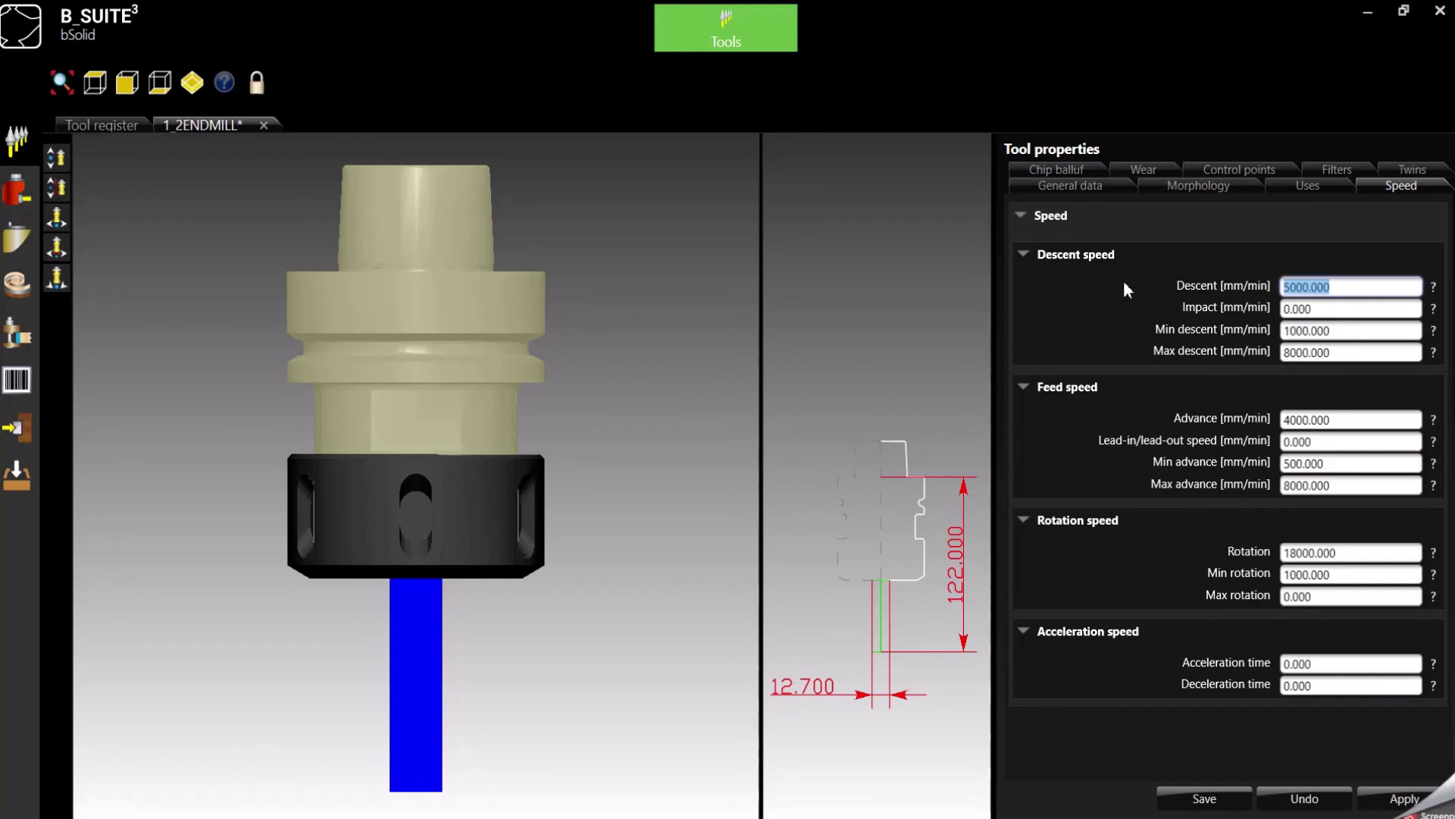
left_click(1306, 354)
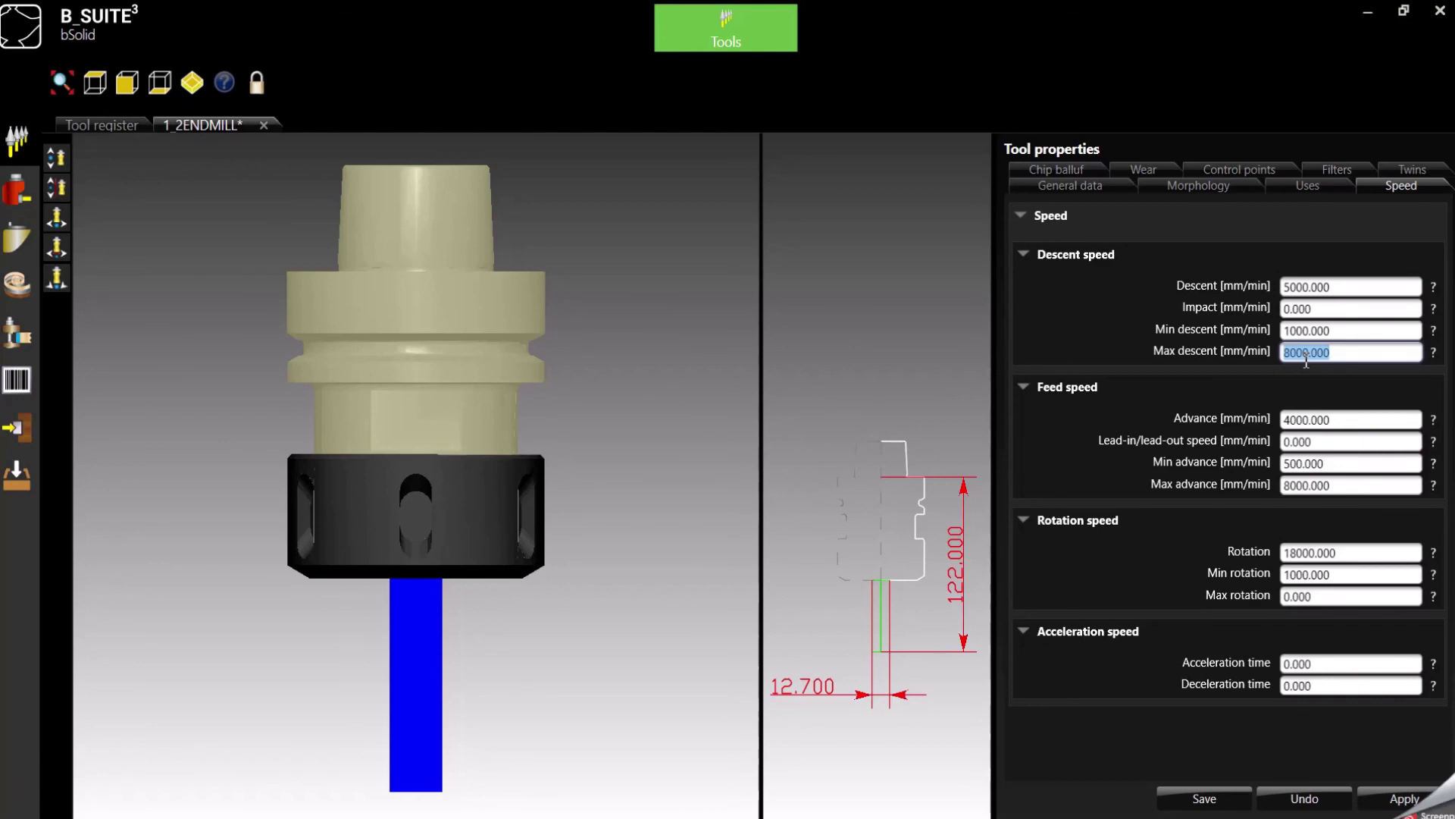
type("12000")
left_click(1298, 331)
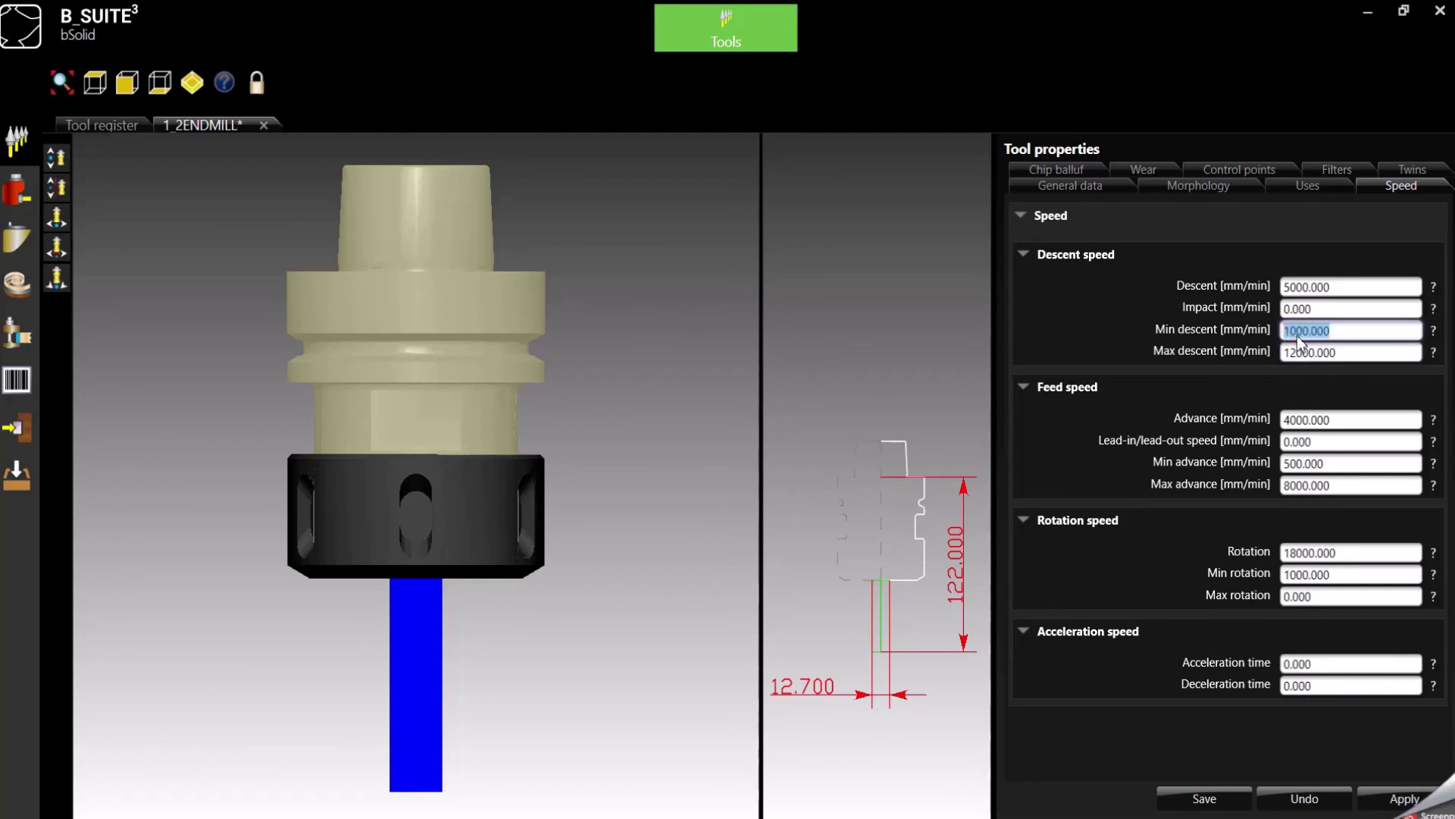
Step: Set the end mill's descent speed to 8000 mm/min
left_click(1320, 290)
type("8000")
key("Tab")
key("Tab")
left_click(1299, 286)
left_click(1315, 353)
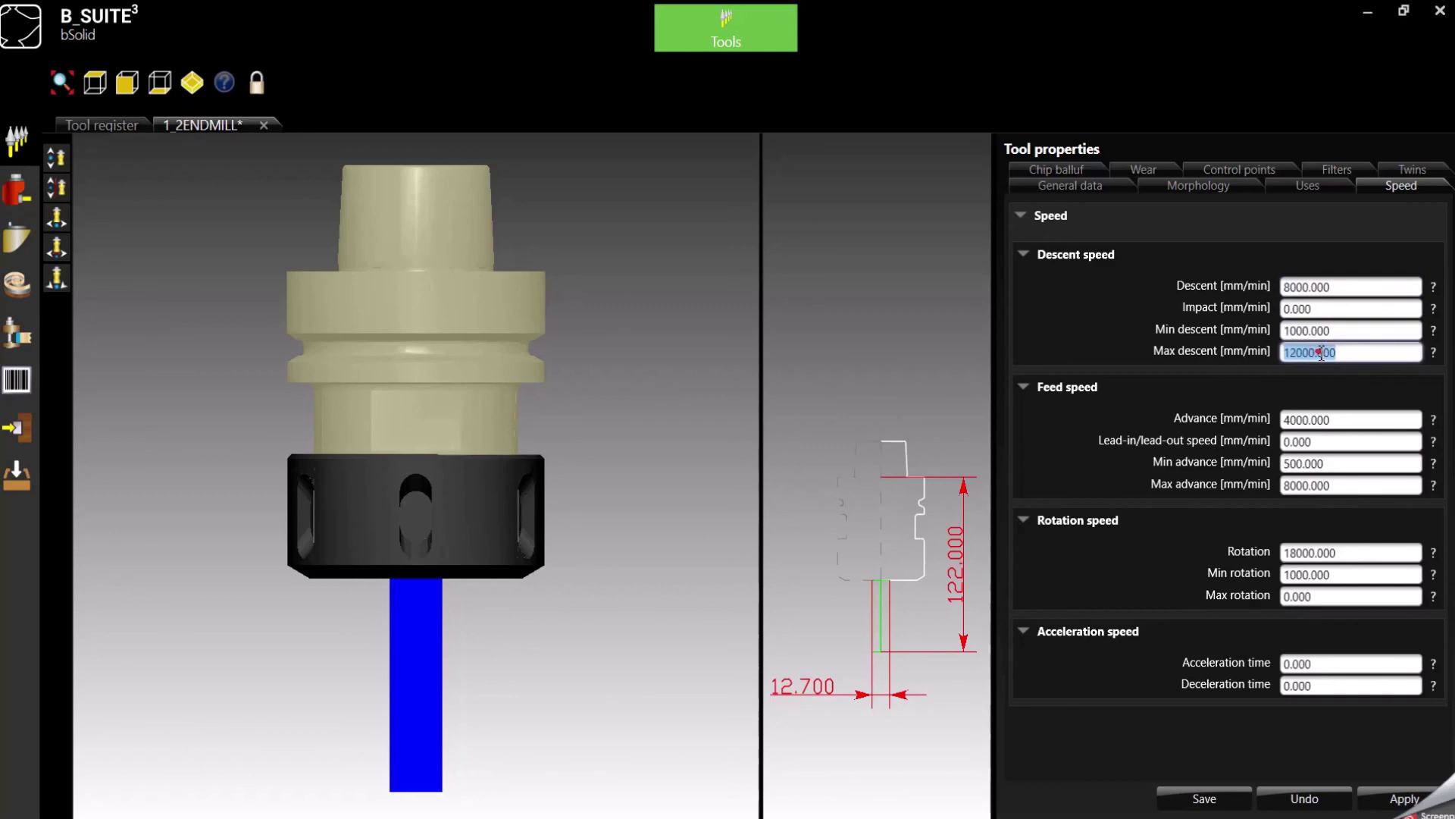
Step: Examine the end mill's advance speed, its minimum and maximum advance limits, and the rotation speed
left_click(1344, 421)
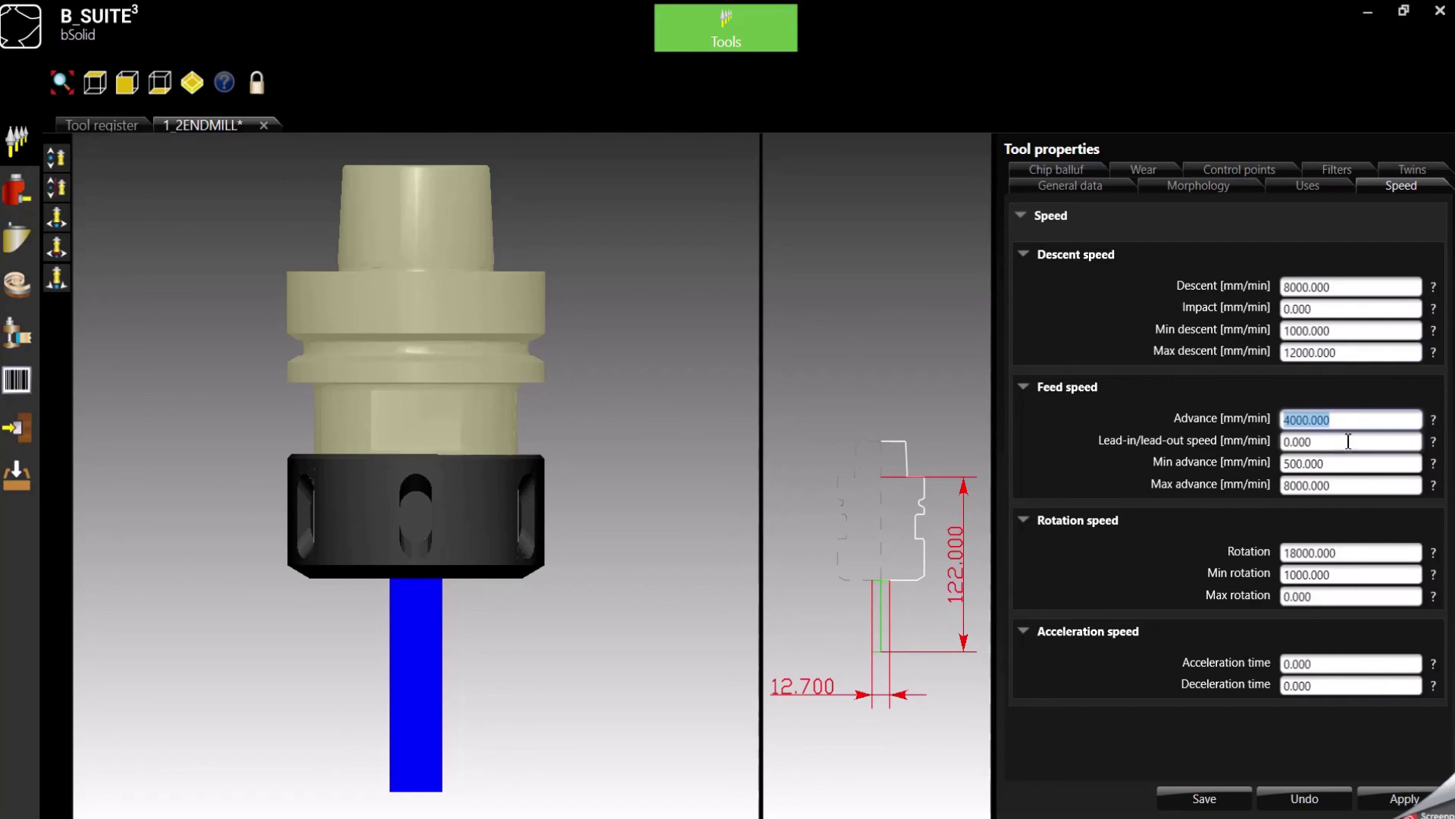
left_click(1340, 462)
left_click(1332, 486)
left_click(1309, 420)
left_click(1319, 464)
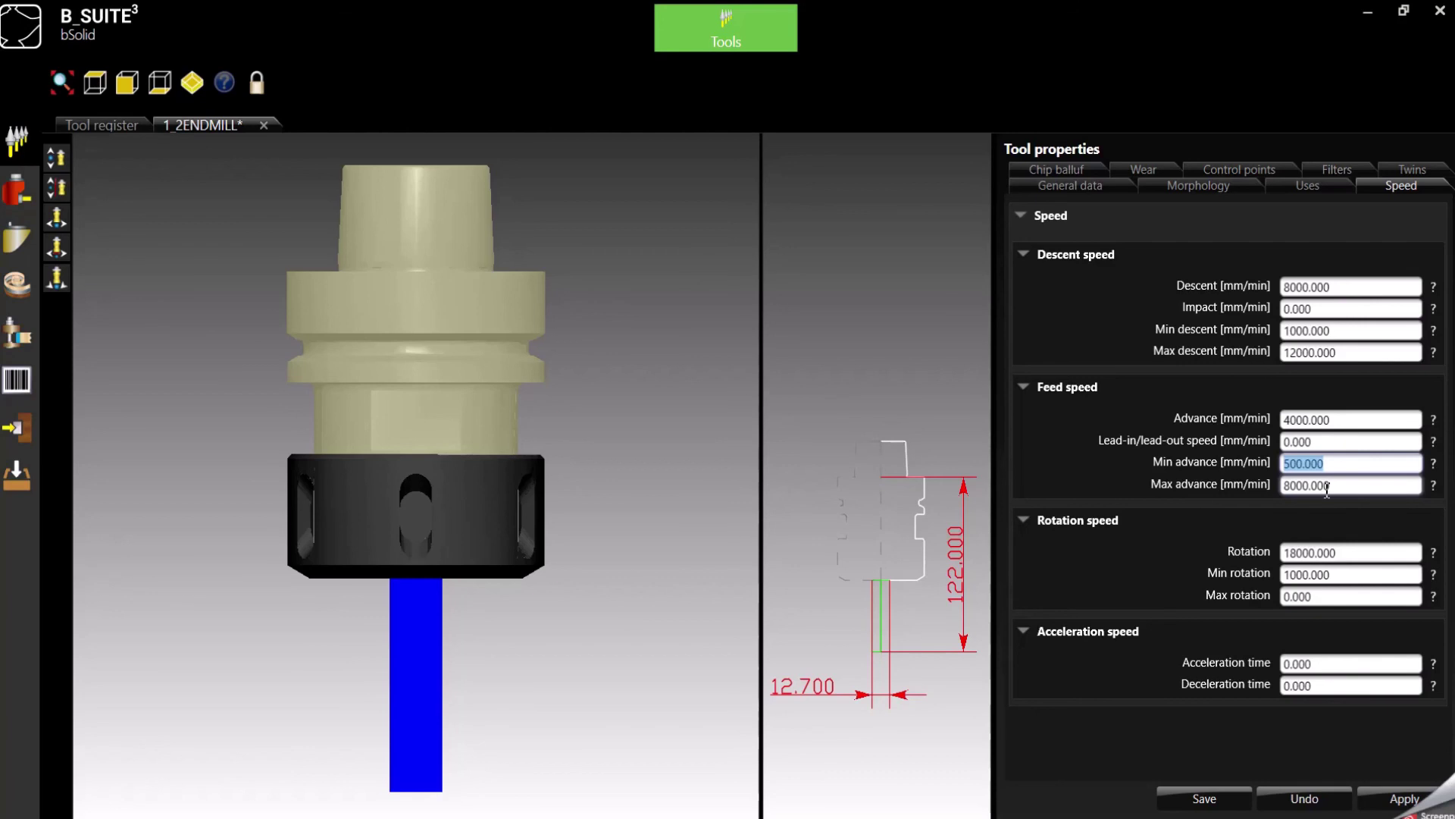
left_click(1327, 487)
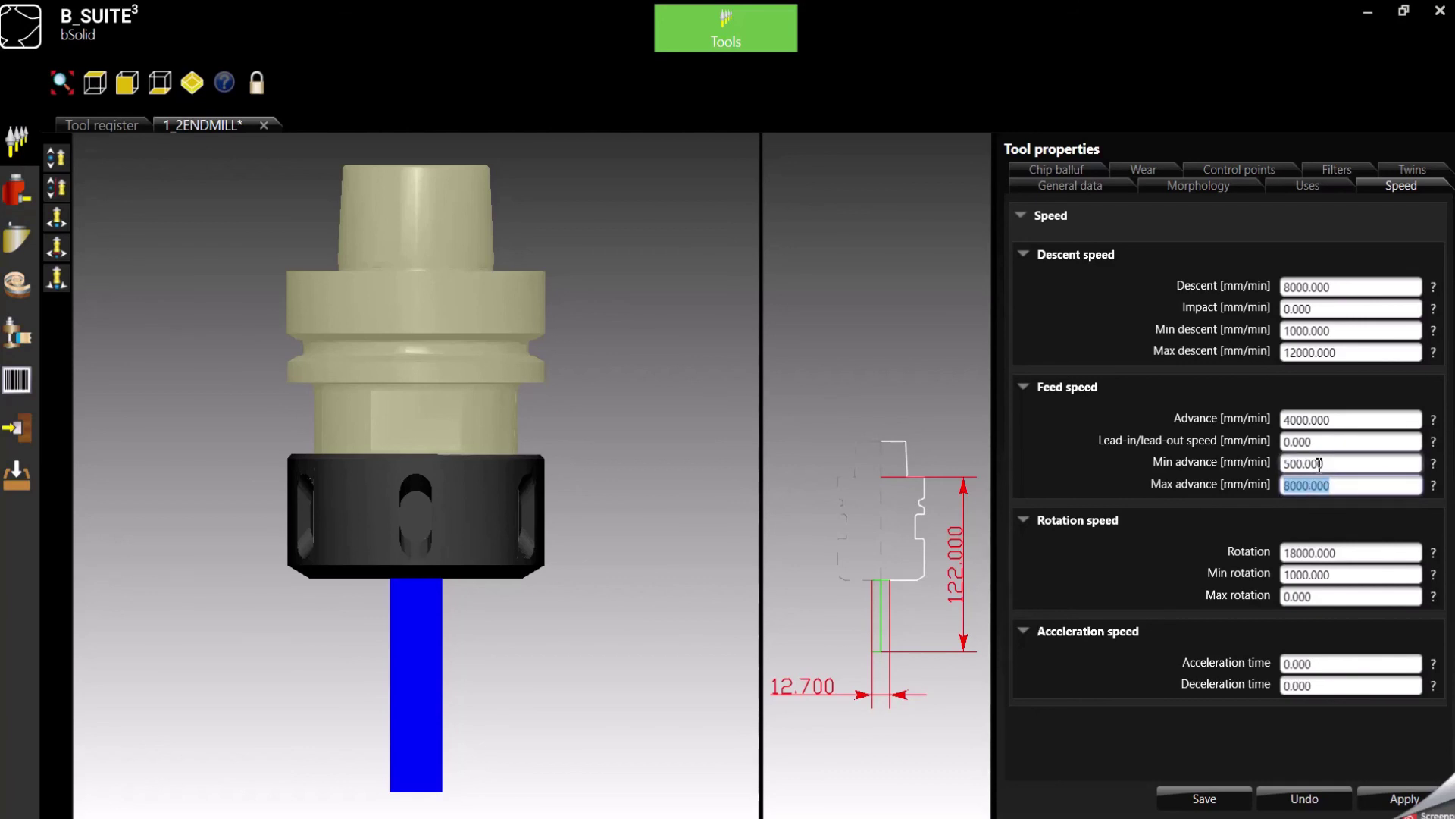
left_click(1320, 464)
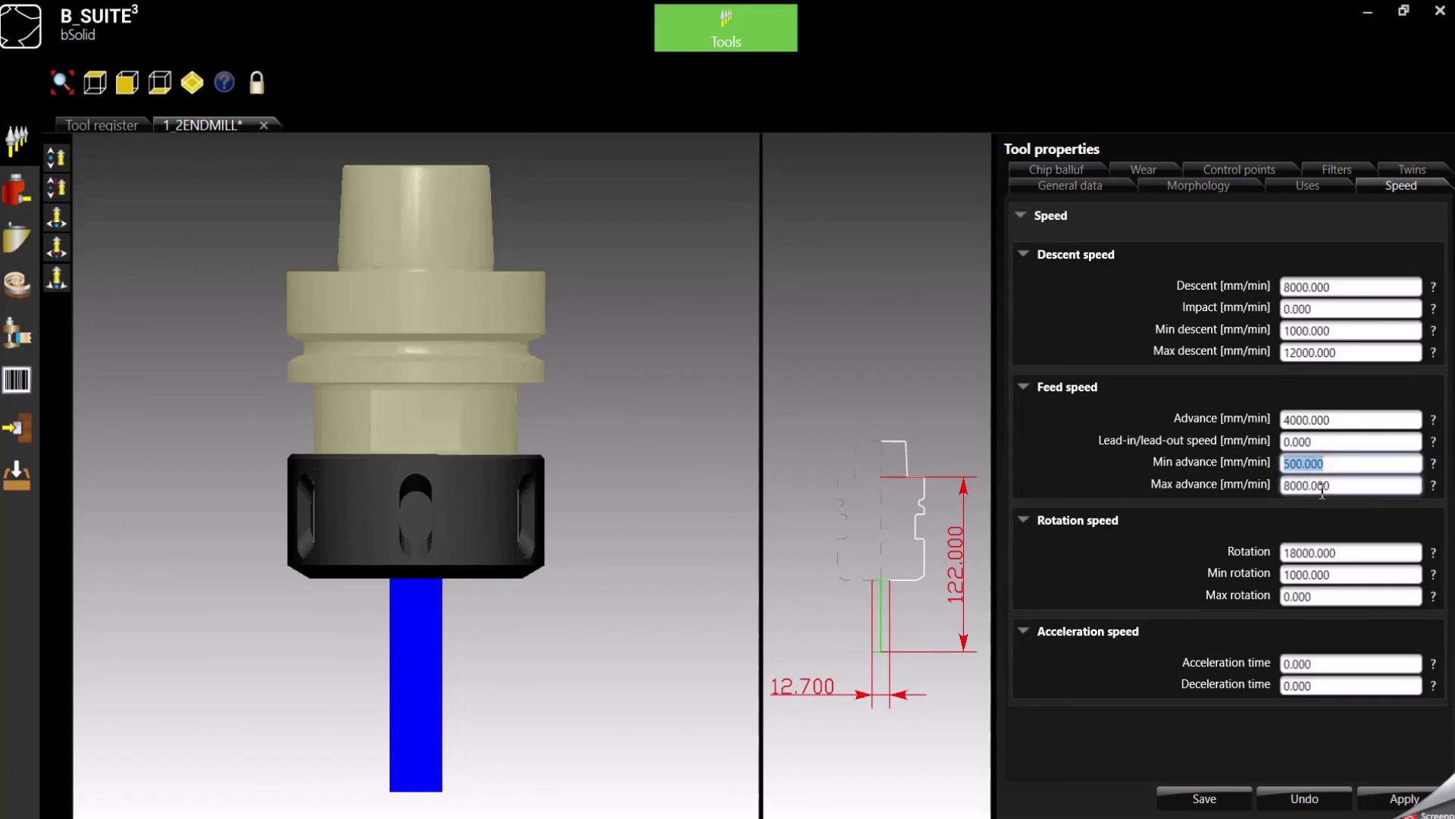
left_click(1326, 486)
left_click(1319, 464)
left_click(1308, 485)
left_click(1307, 465)
left_click(1312, 485)
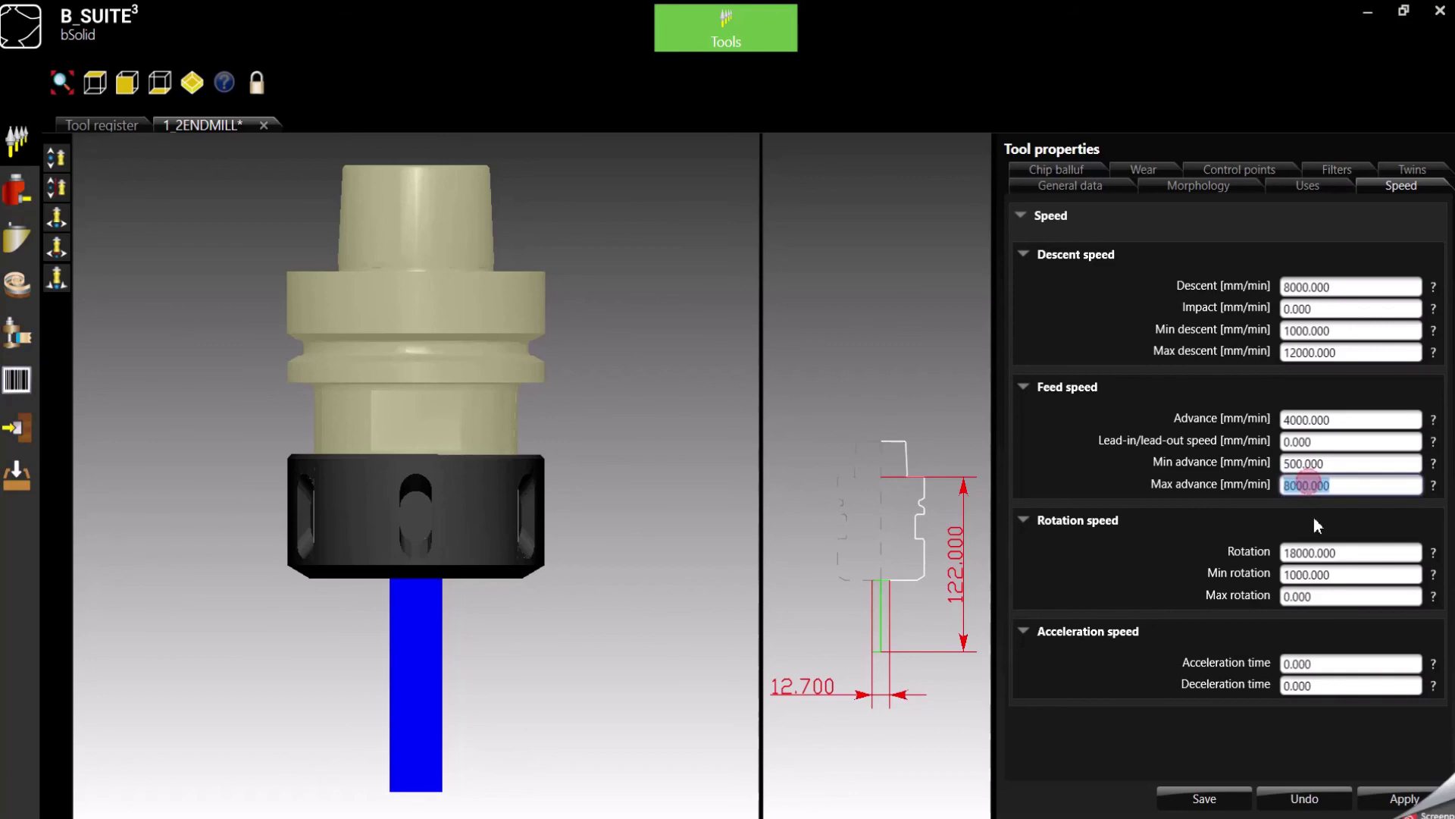
left_click(1306, 553)
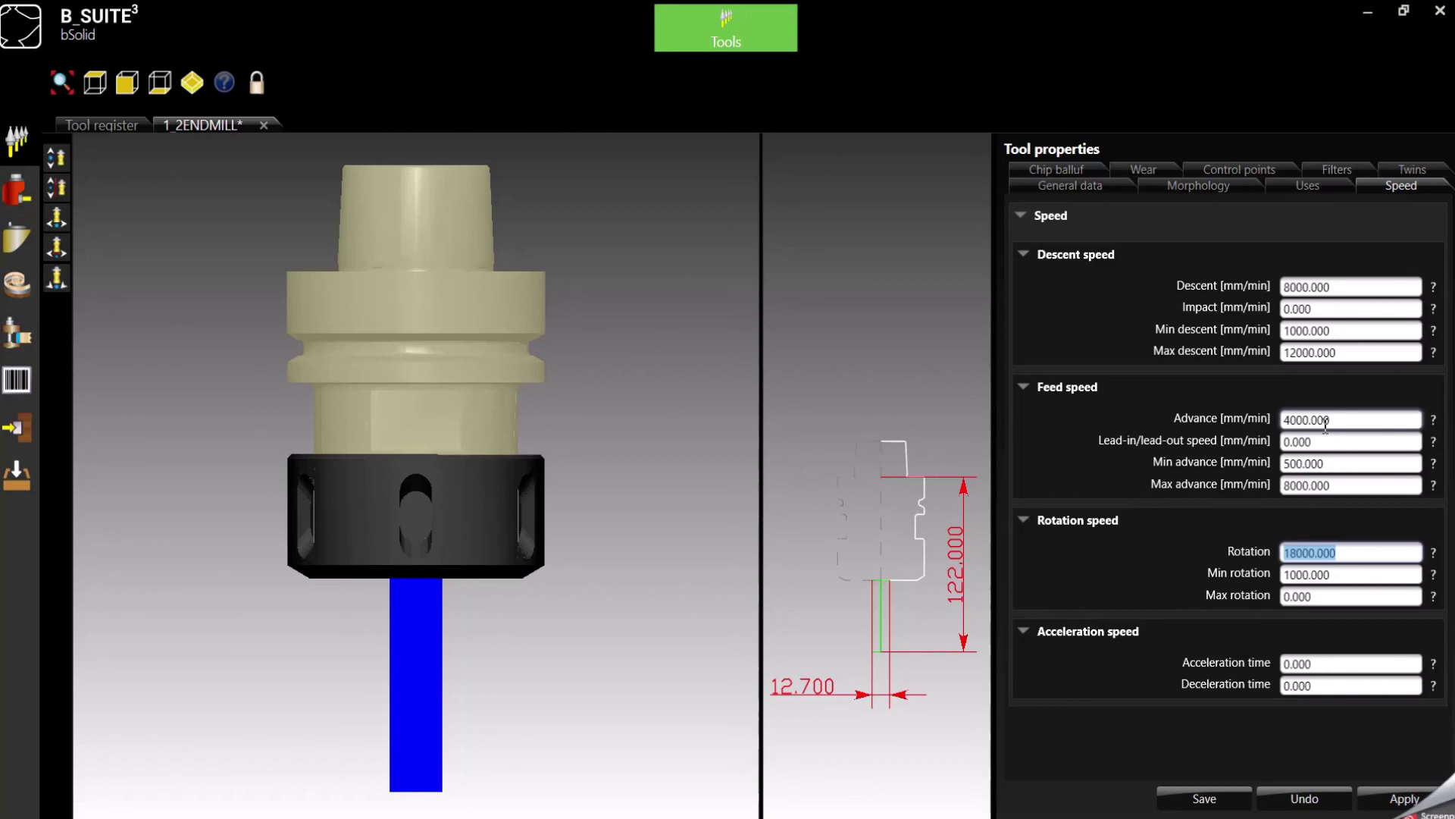
left_click(1332, 465)
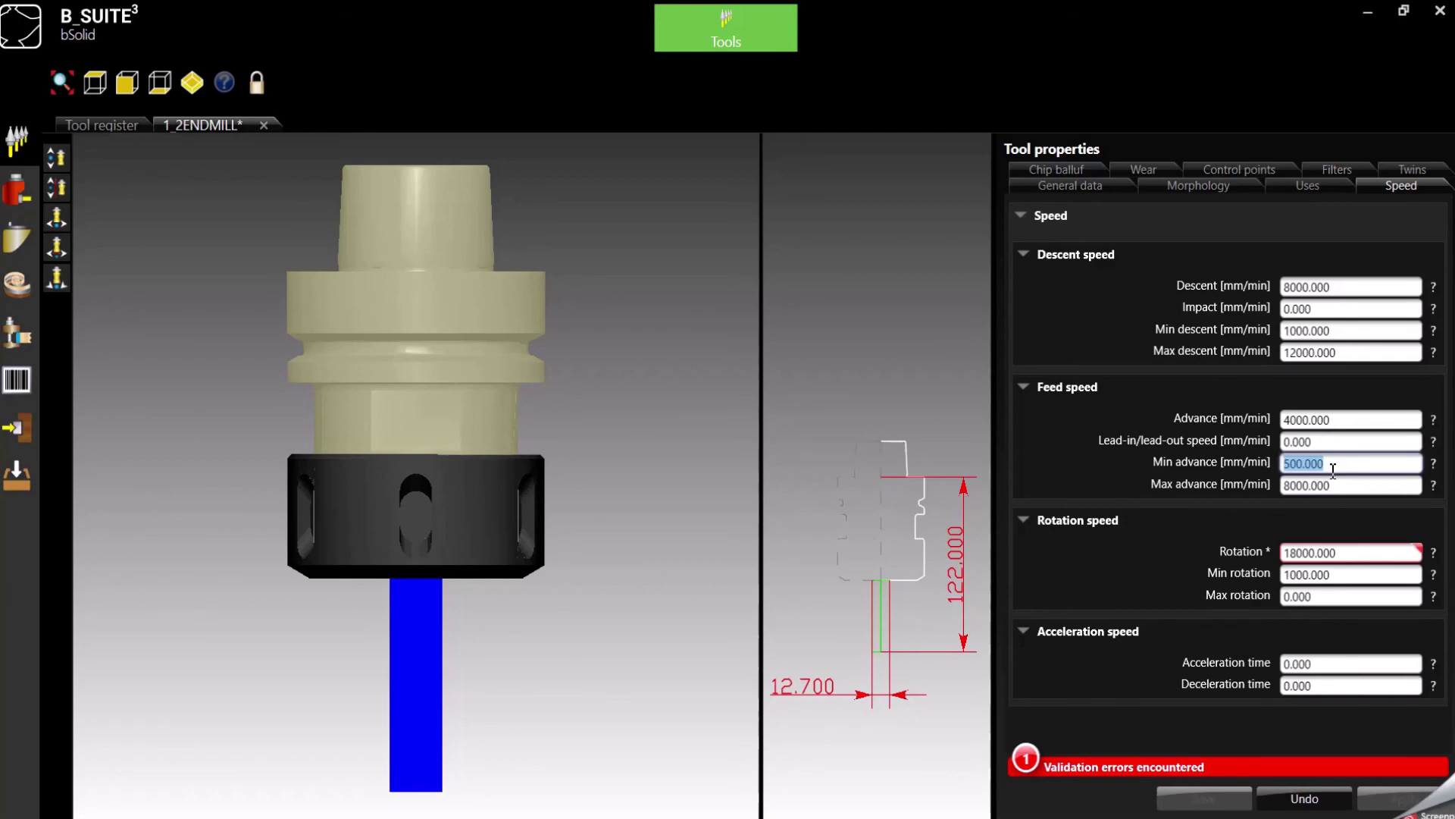
left_click(1334, 486)
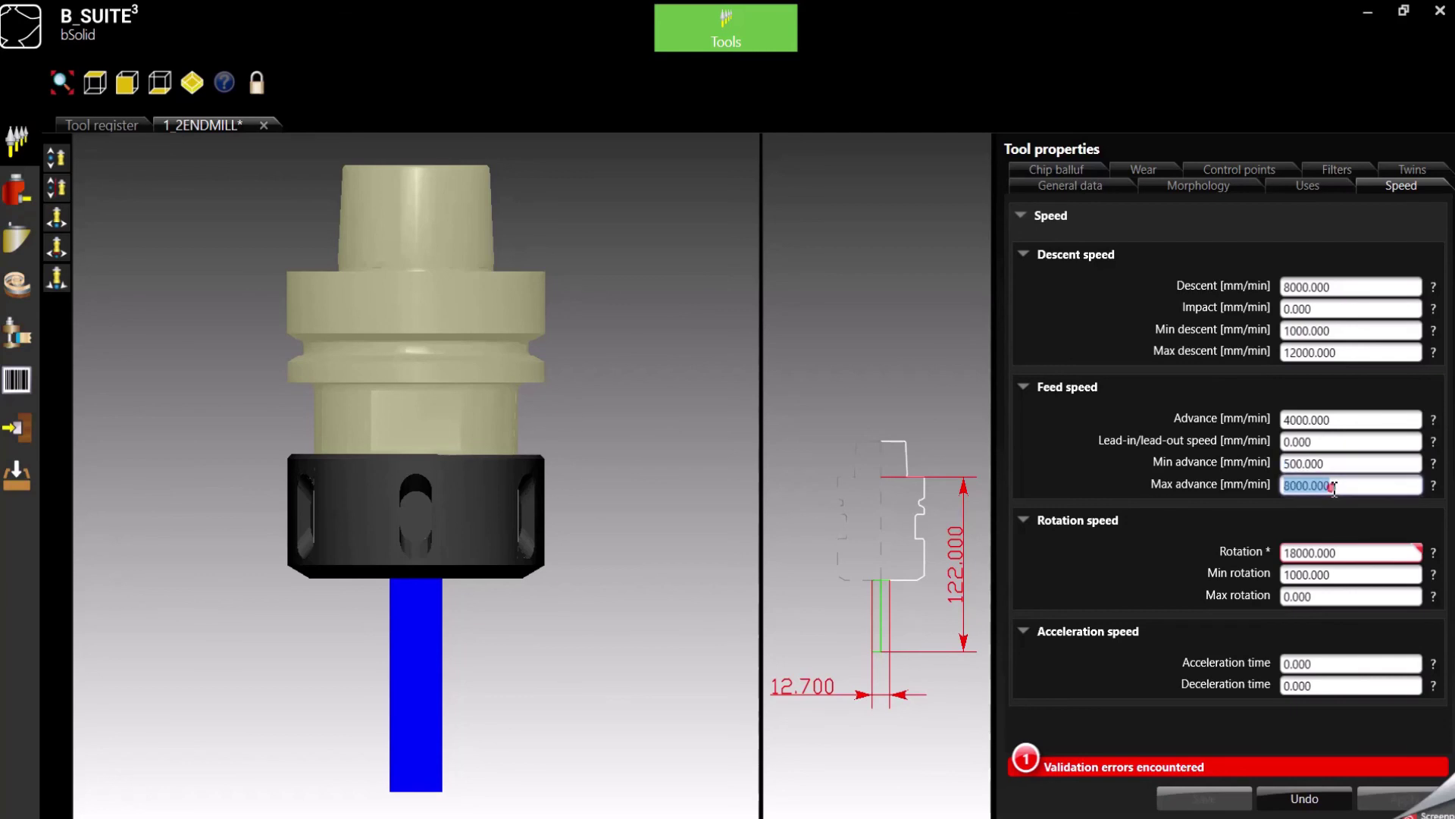
Step: Set the end mill's maximum rotation speed to 24000
left_click(1316, 554)
left_click(1321, 575)
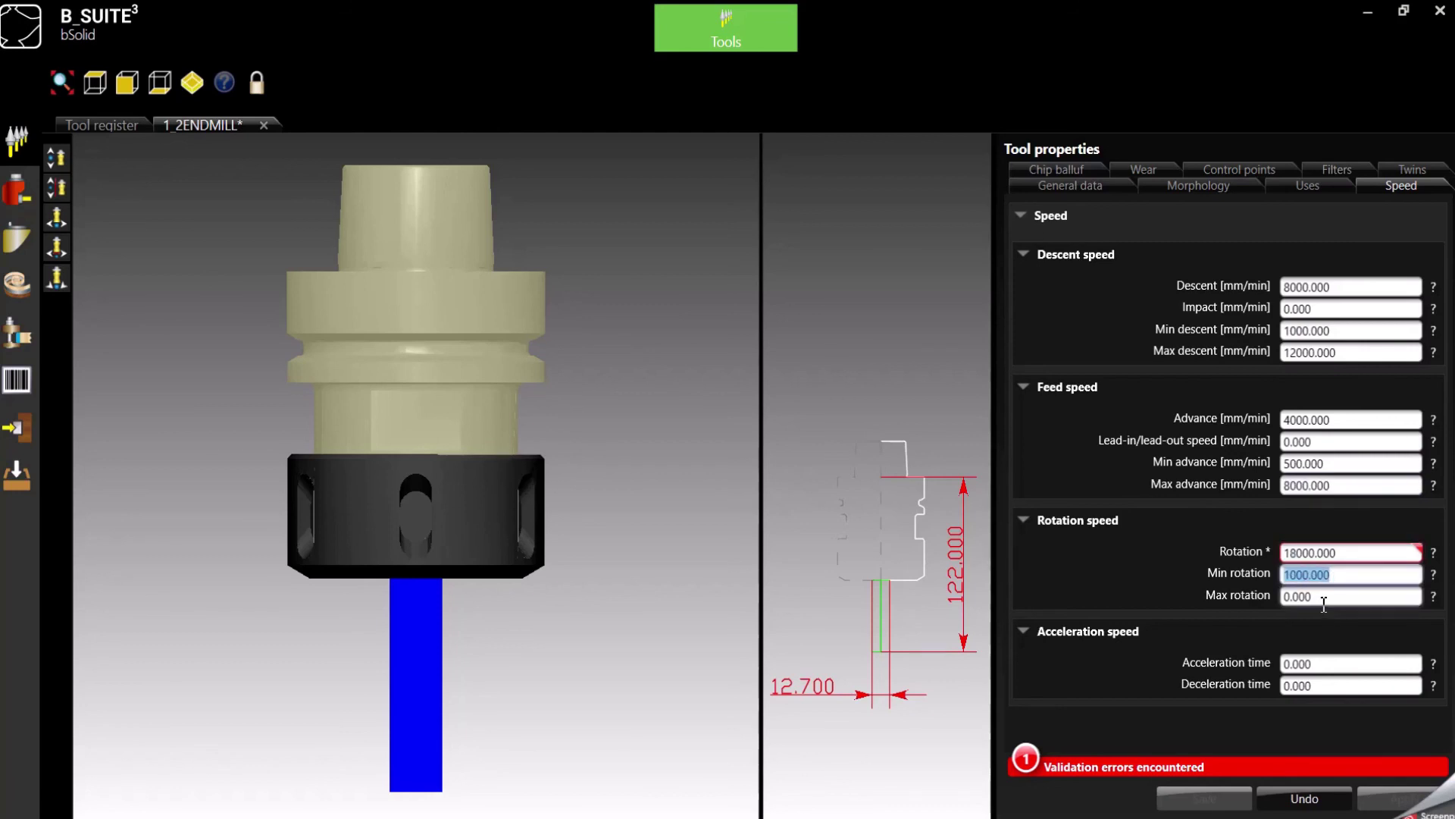
left_click(1317, 598)
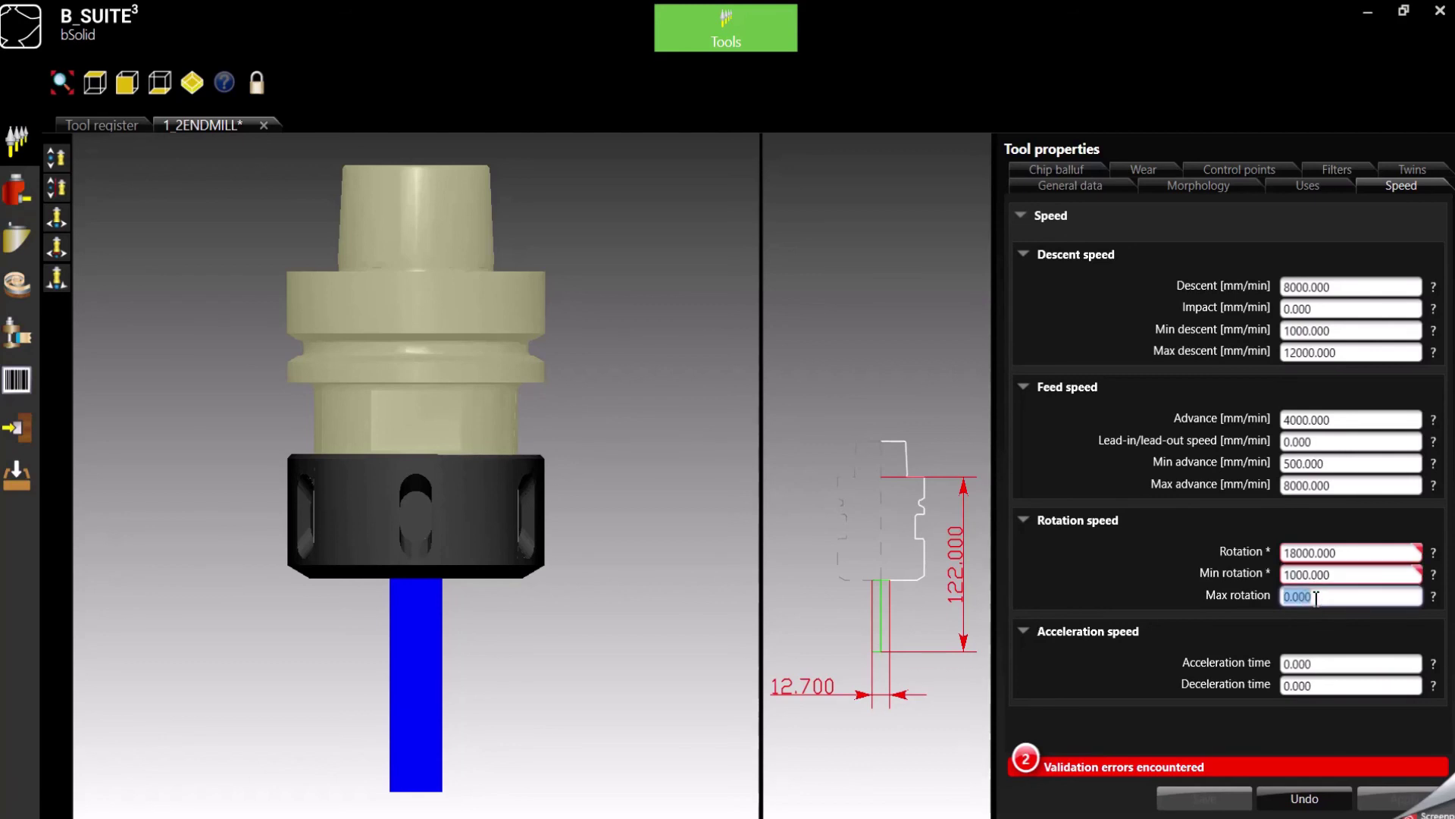
type("24000")
key("Tab")
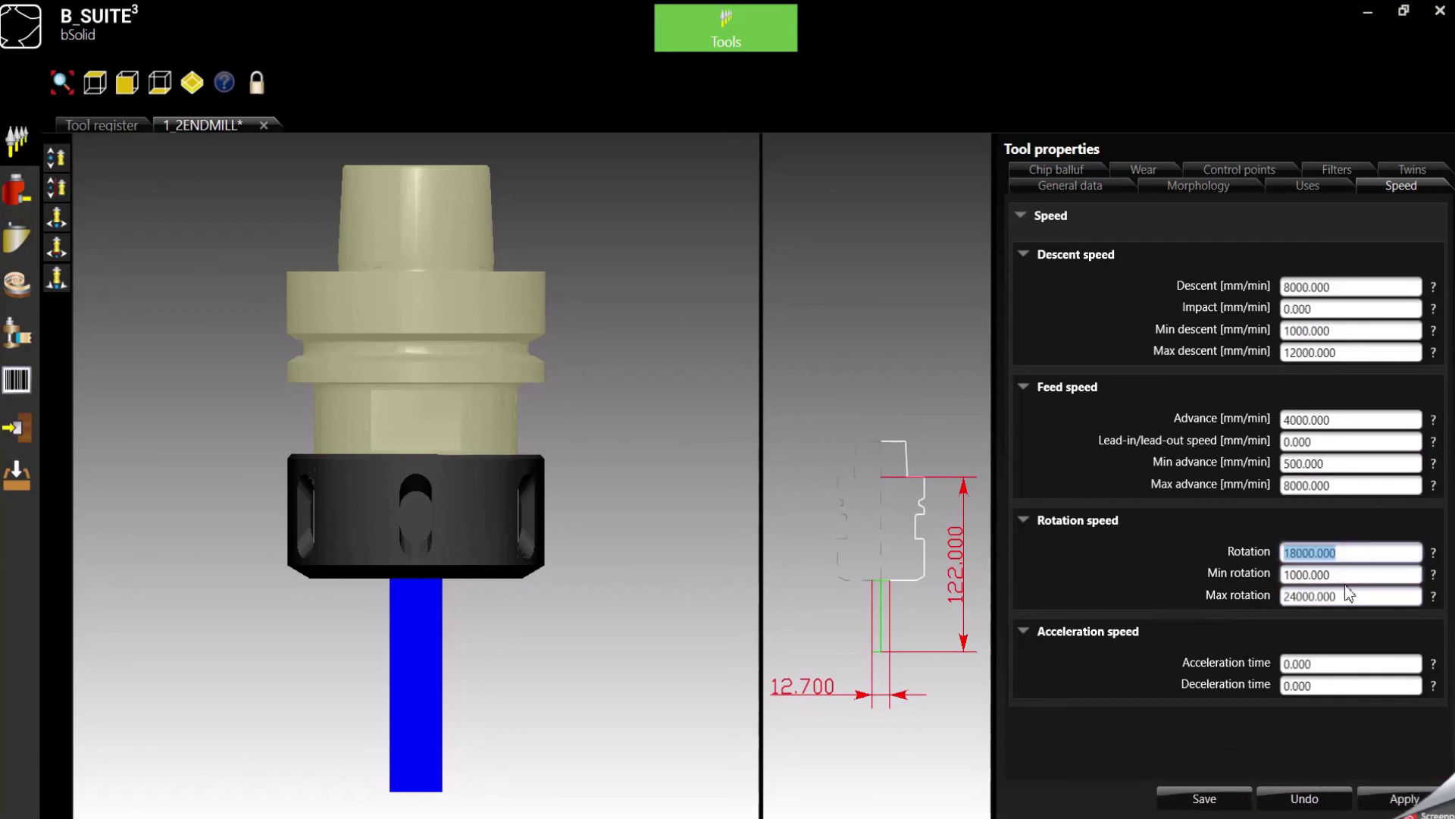
key("Tab")
Step: Set both the acceleration time and the deceleration time of the end mill to 3
left_click(1340, 662)
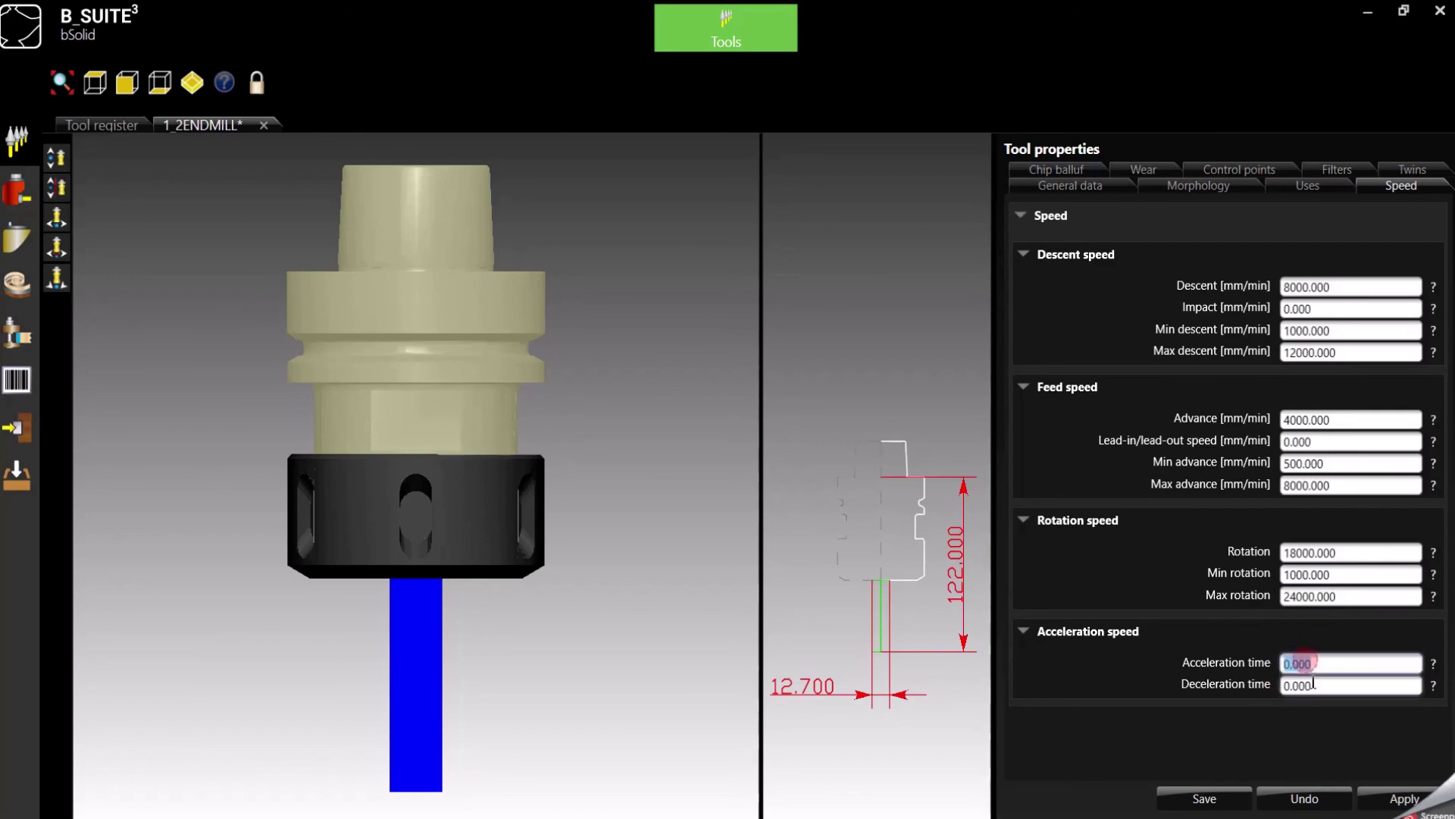
left_click(1344, 668)
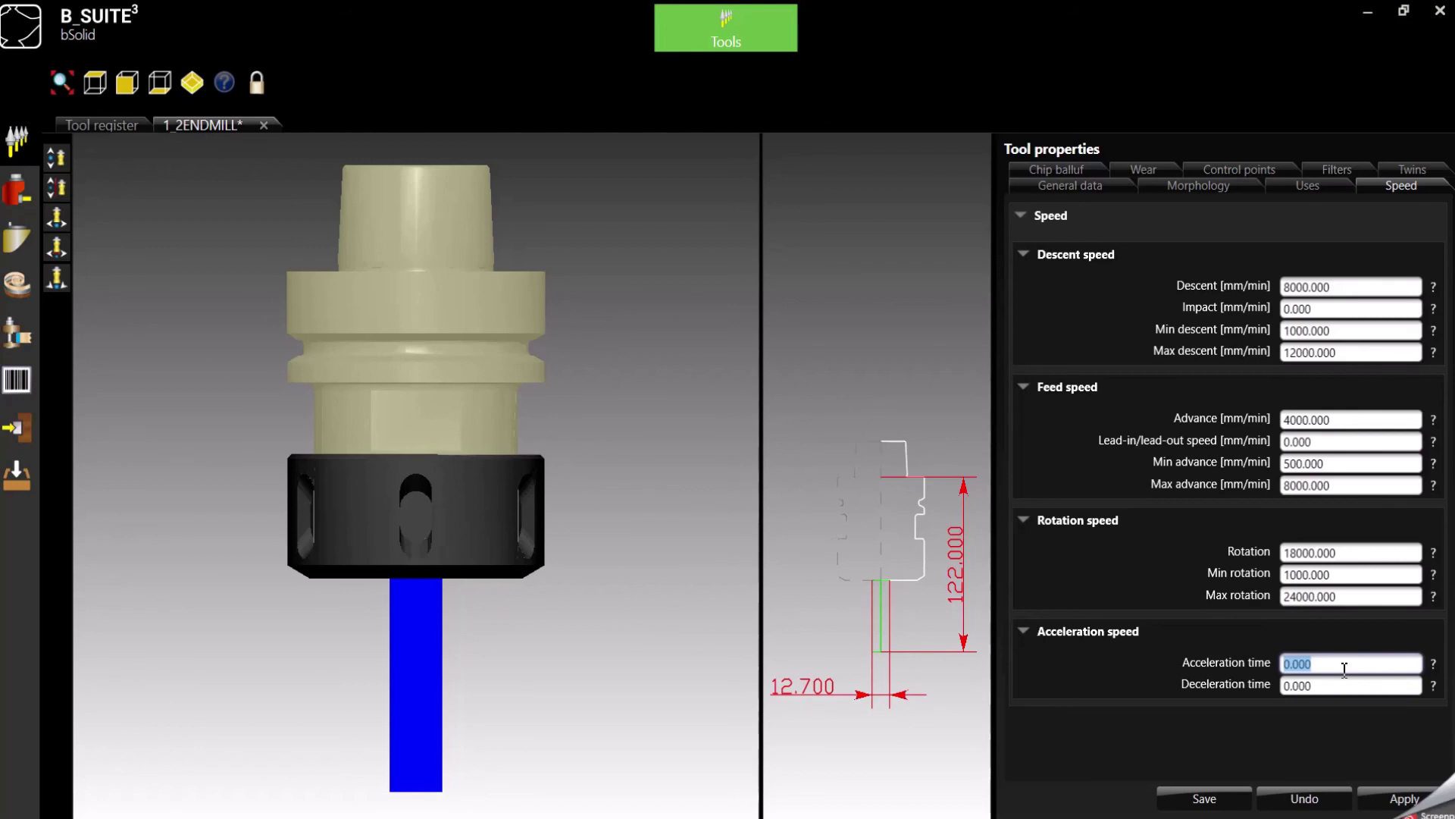
type("3")
left_click(1346, 686)
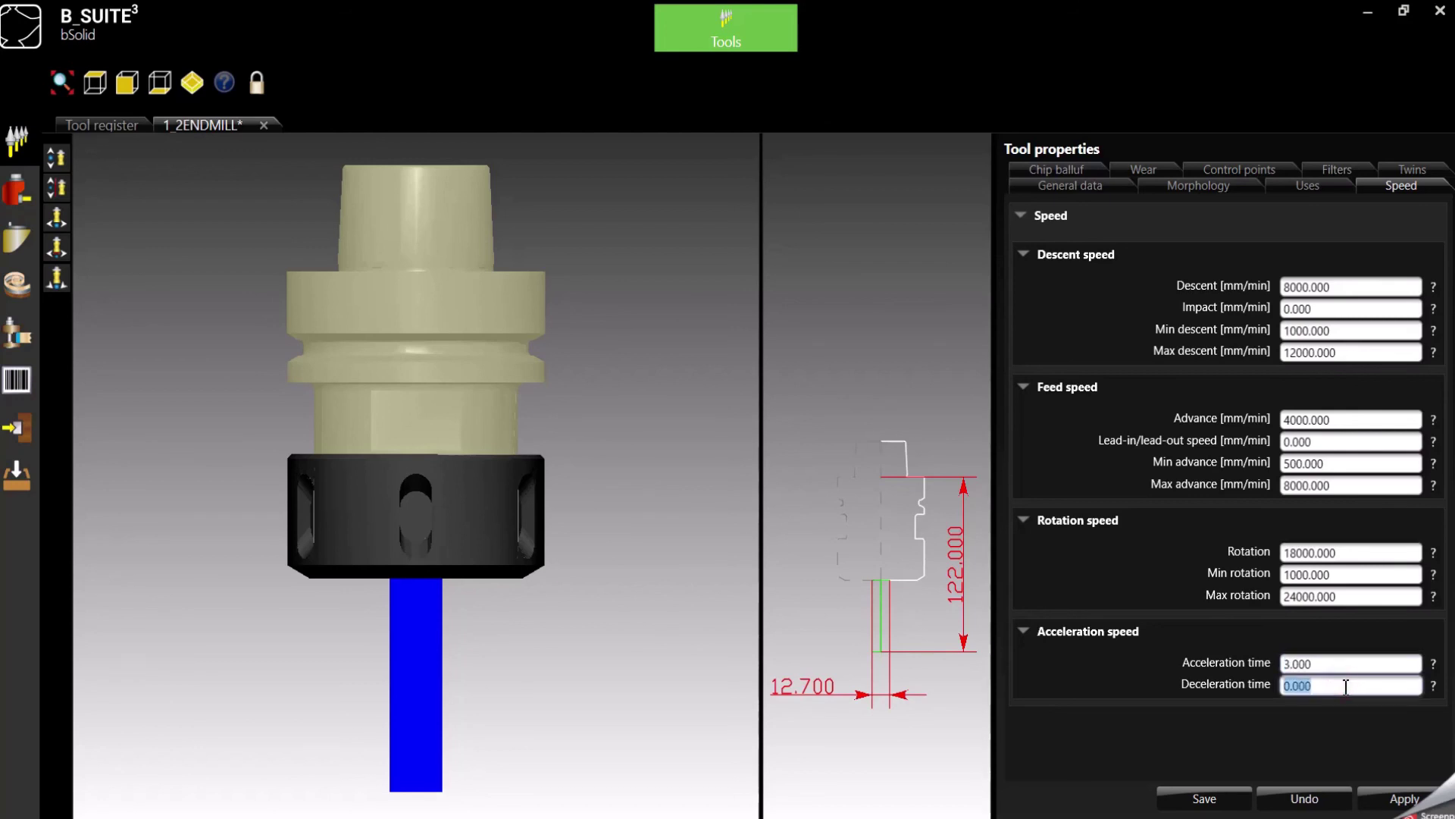
type("3")
left_click(1330, 659)
left_click(1153, 623)
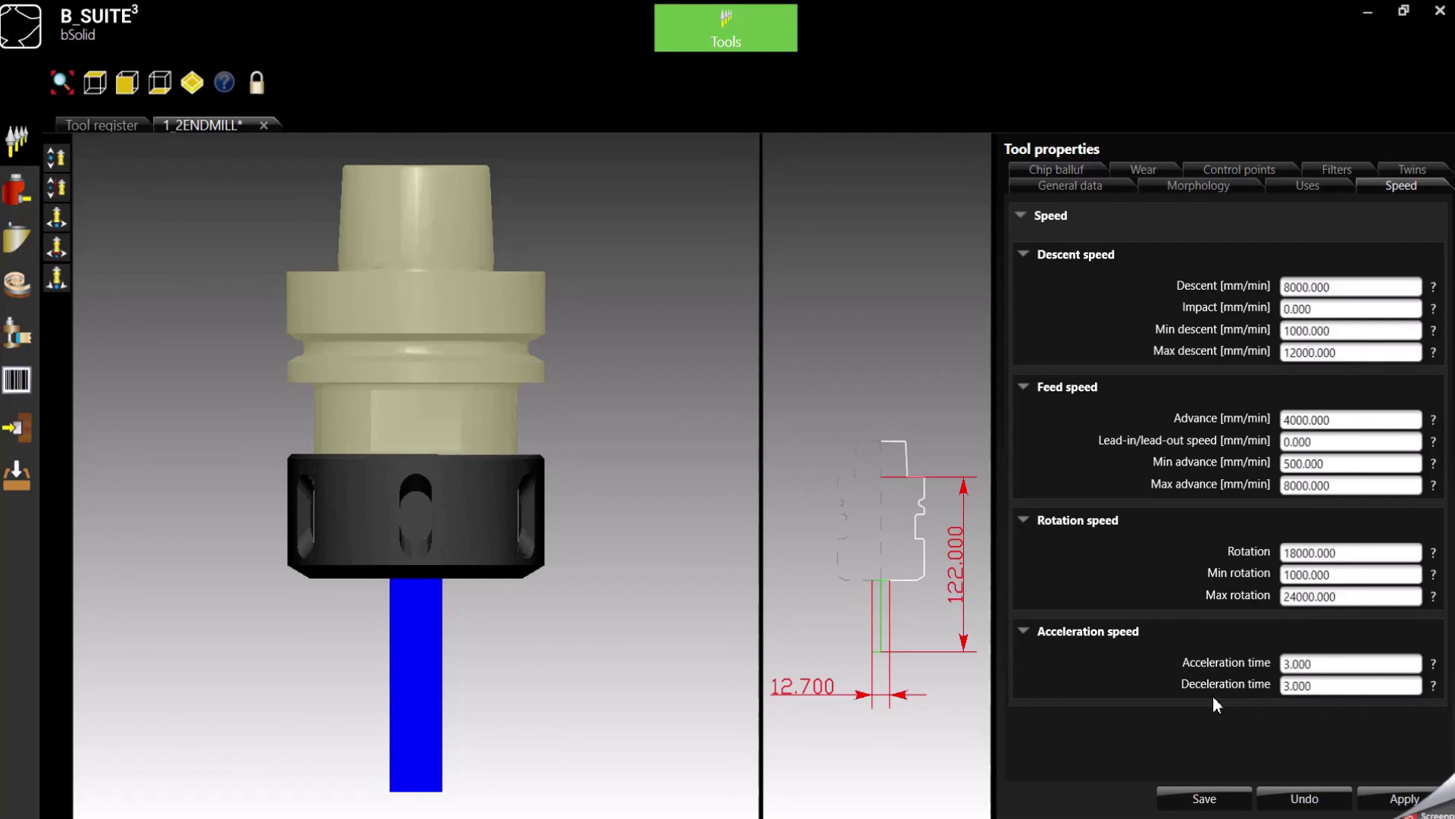
Step: Save the end mill, confirming the safety-relevant data with diameter 12.7 and max rotation 24000
left_click(1199, 800)
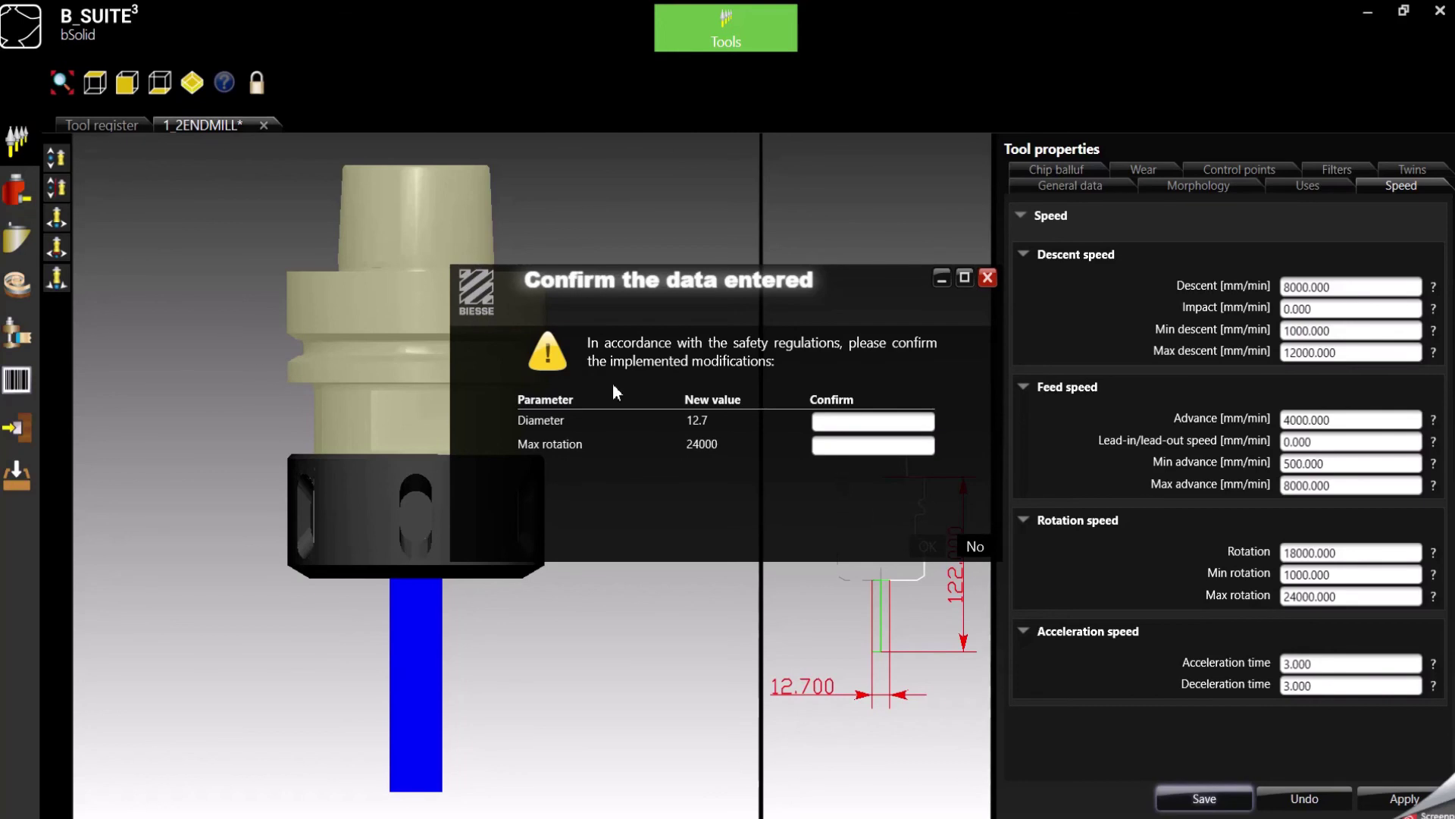
left_click(822, 421)
type("12")
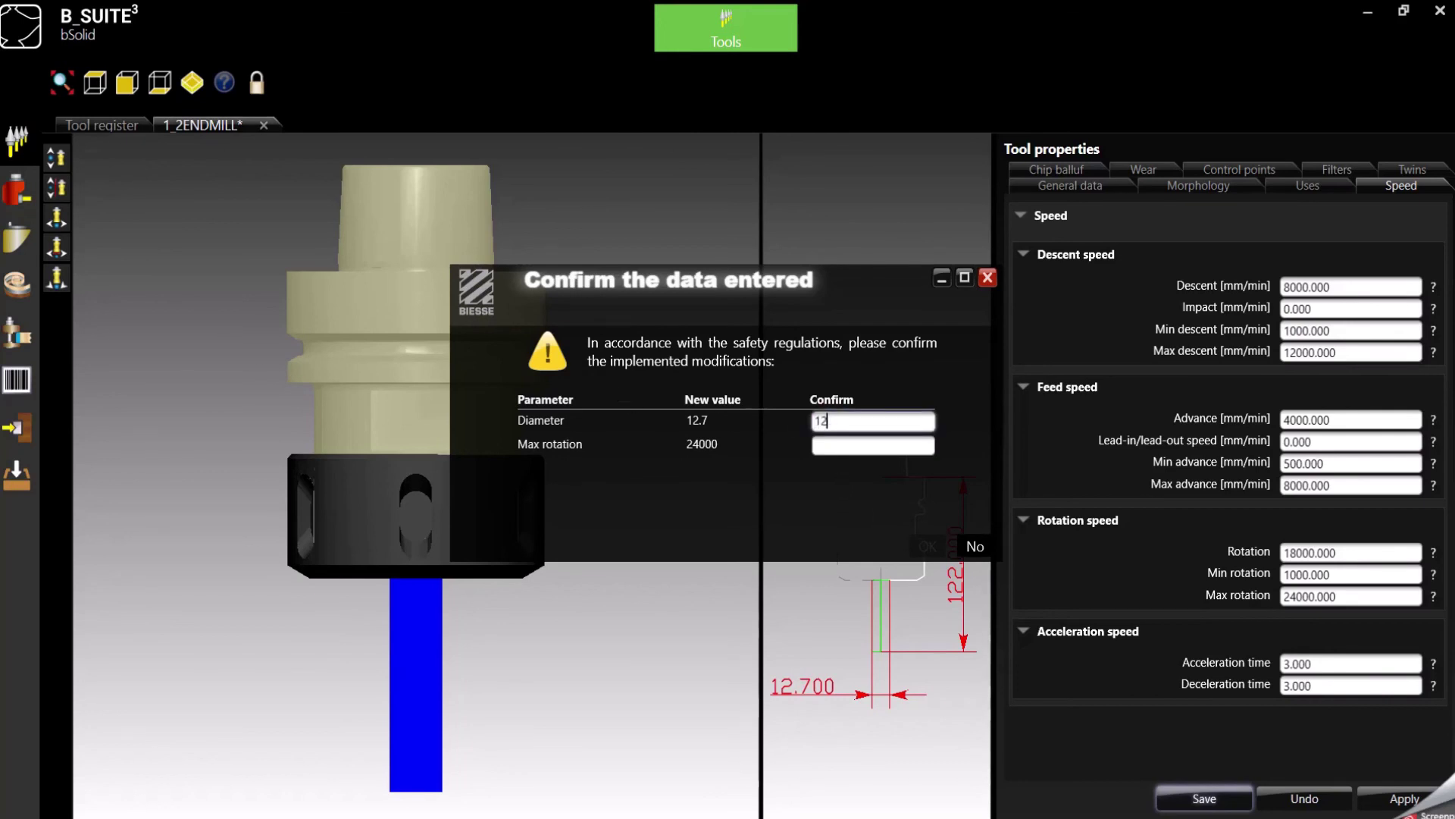
type(".7")
left_click(832, 449)
type("24000")
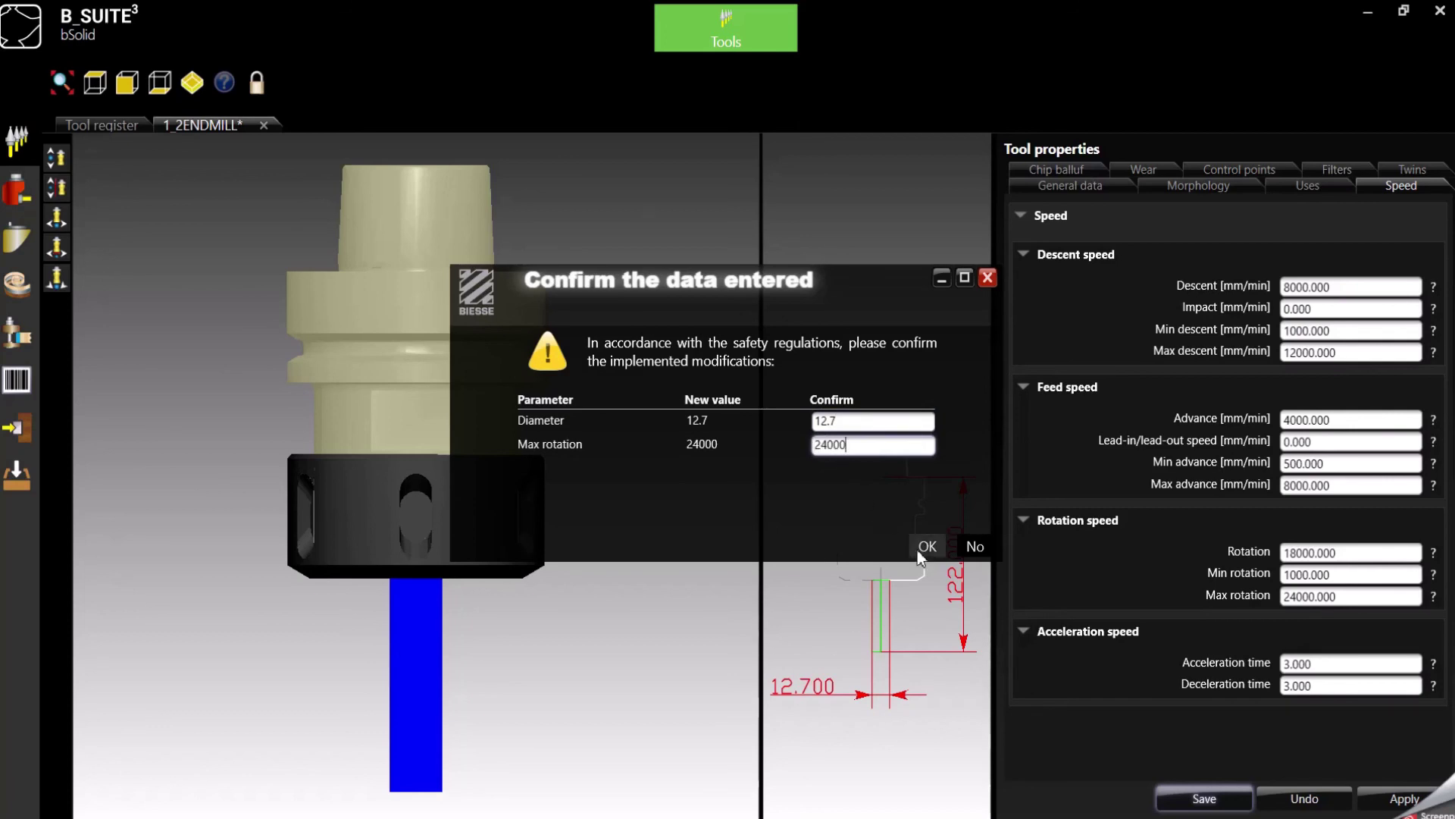
left_click(920, 555)
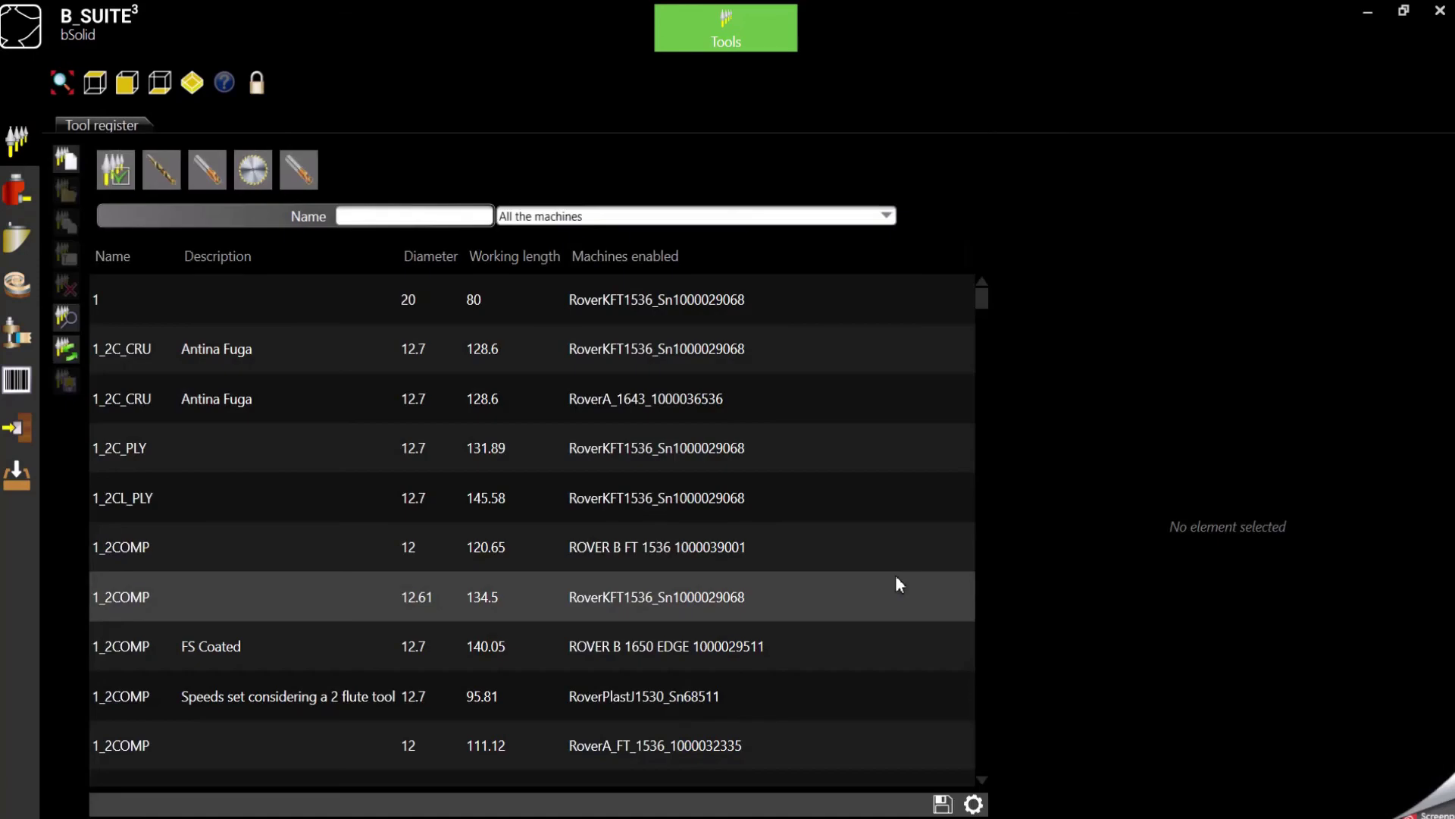